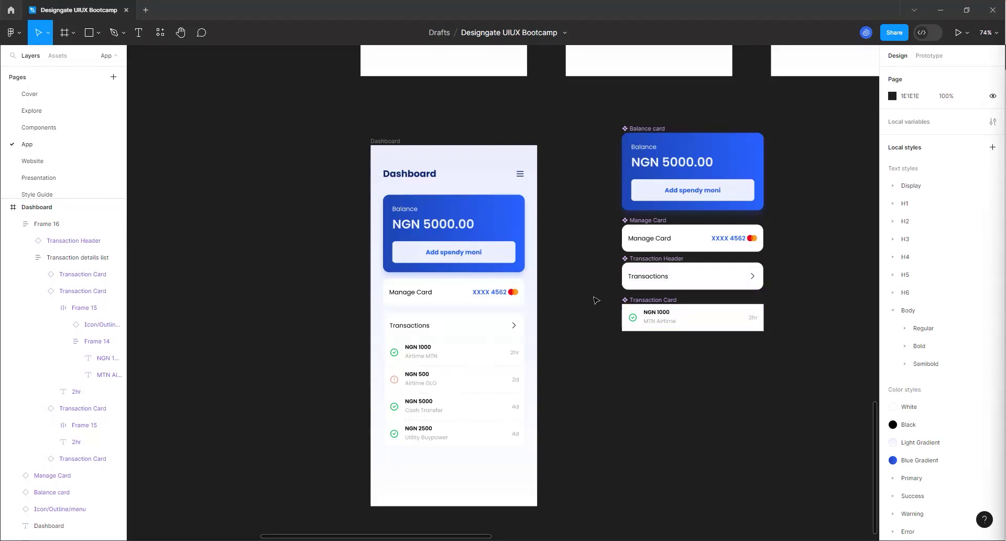
- Set the Transaction Header component's corner radius to 0
click(697, 273)
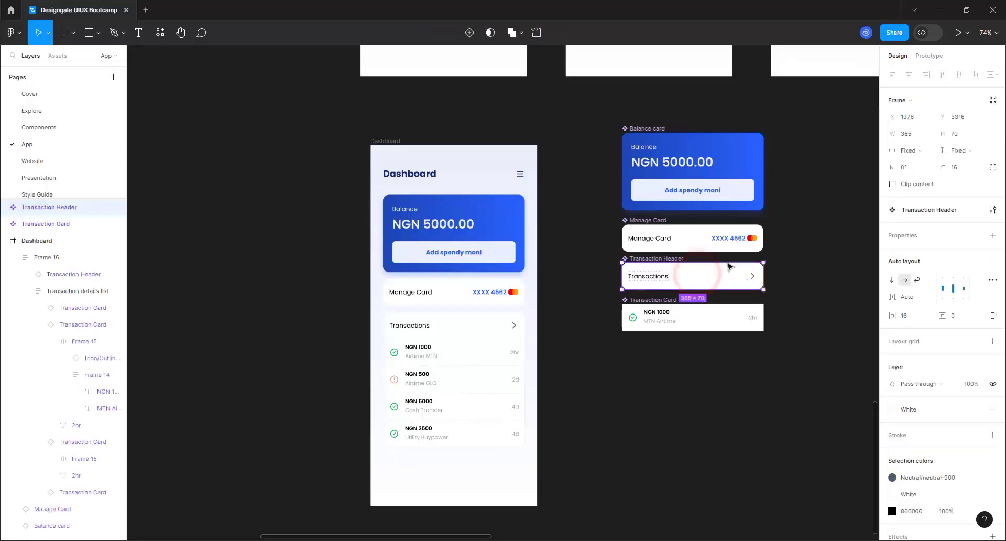
click(965, 168)
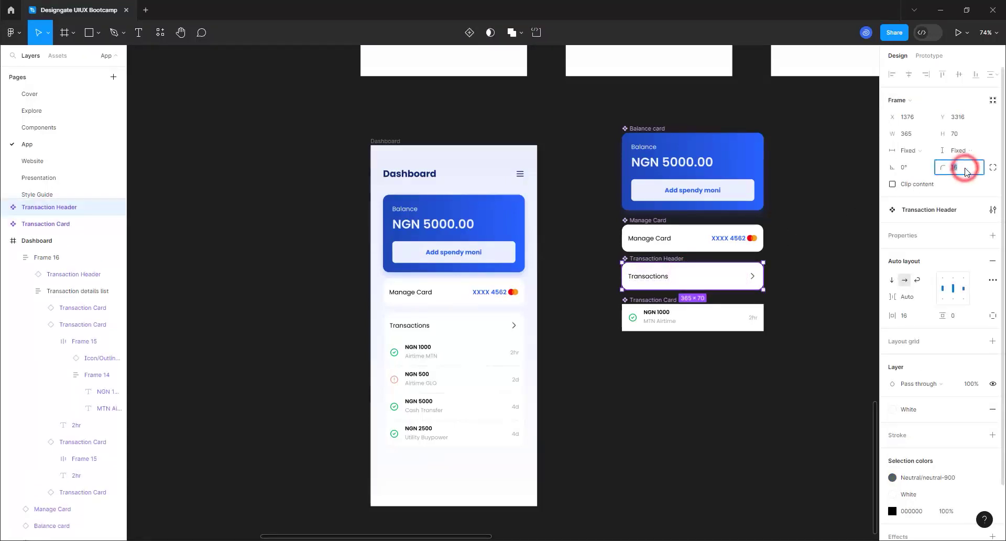
text(0)
click(619, 379)
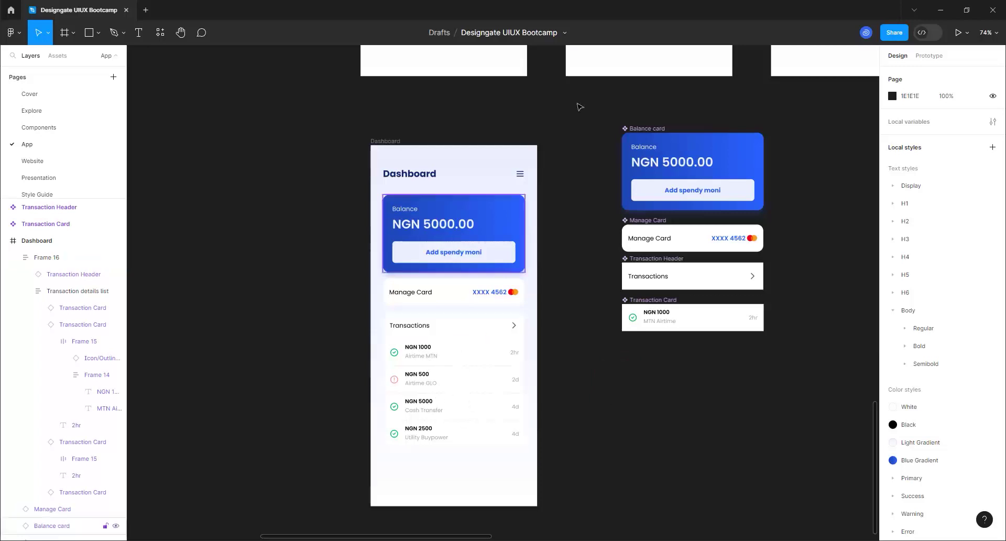
- Compare the corners of the Dashboard's transactions frame with Clip content turned off and back on
click(411, 381)
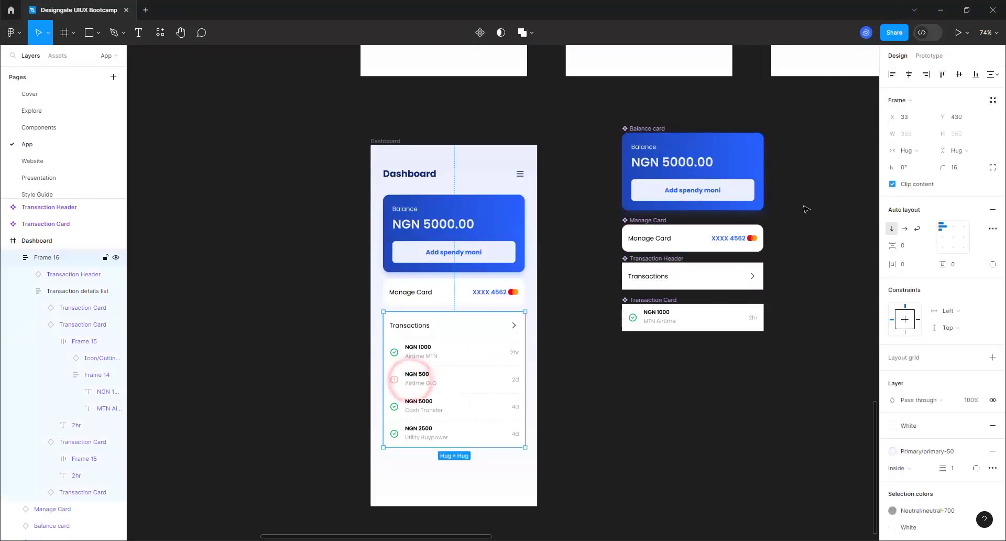
click(892, 184)
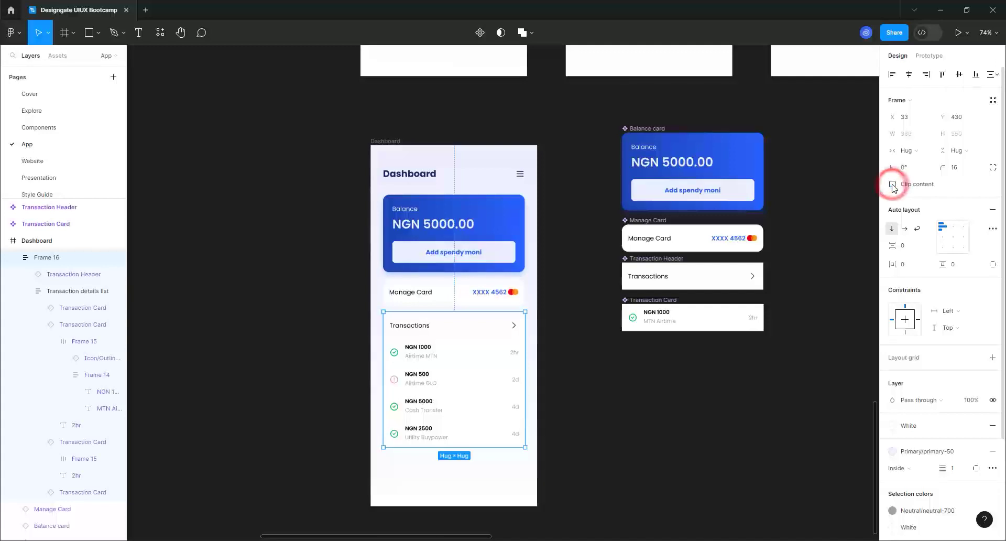
scroll(603, 322, up, 5)
scroll(499, 375, up, 8)
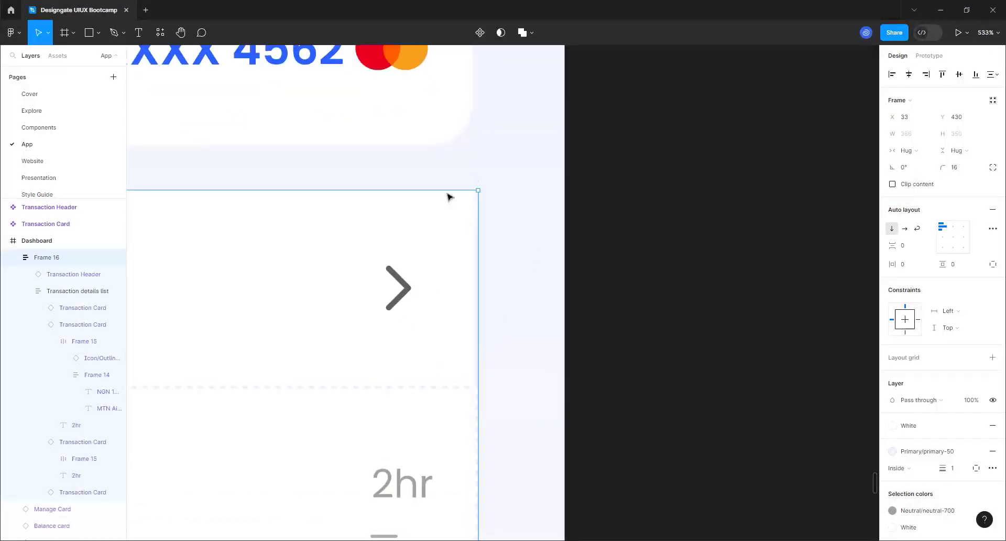
scroll(483, 173, up, 2)
click(480, 170)
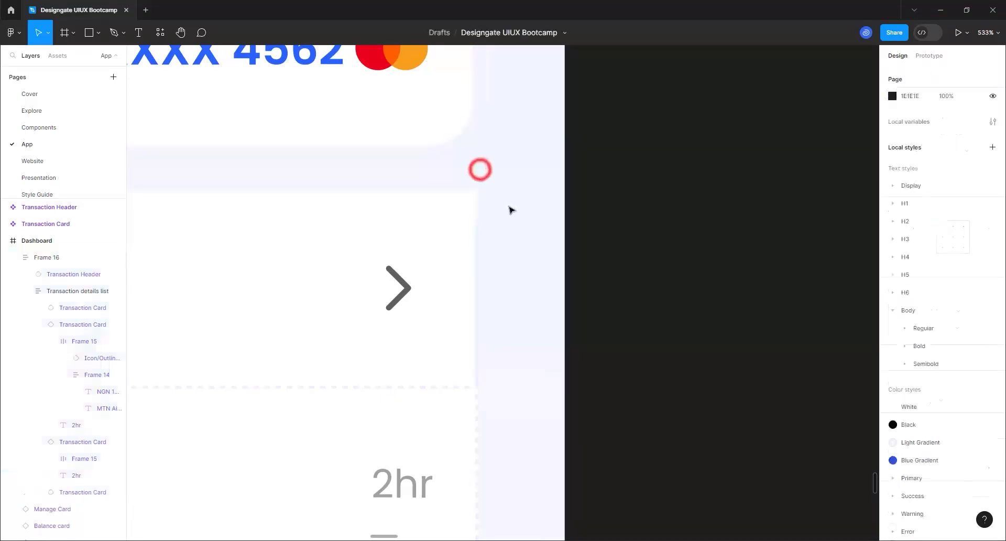
scroll(458, 185, up, 6)
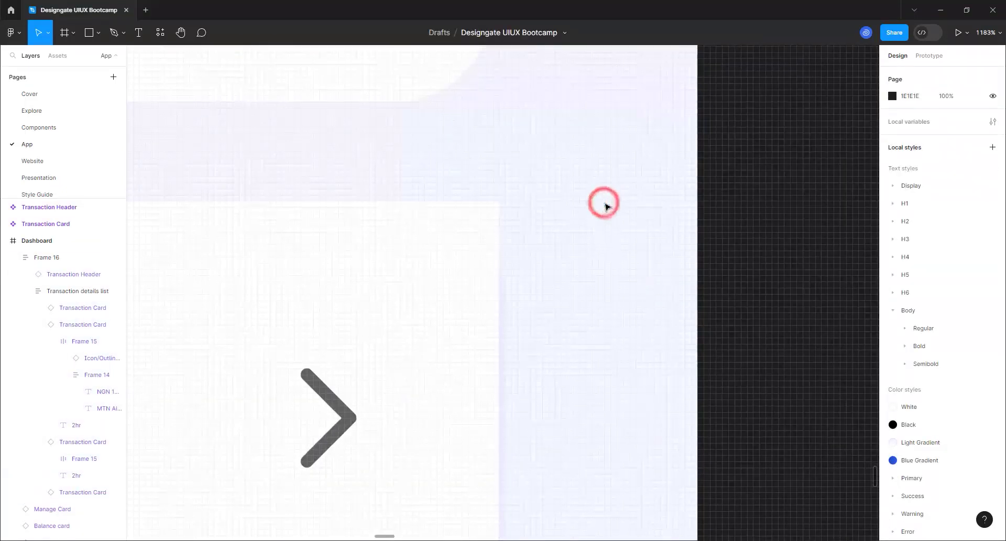
click(450, 393)
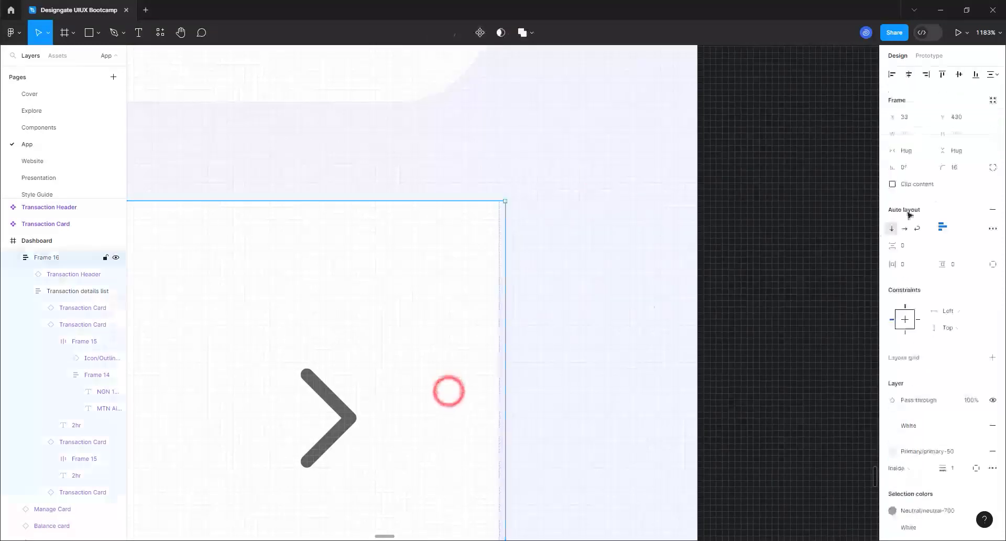
click(915, 185)
click(549, 249)
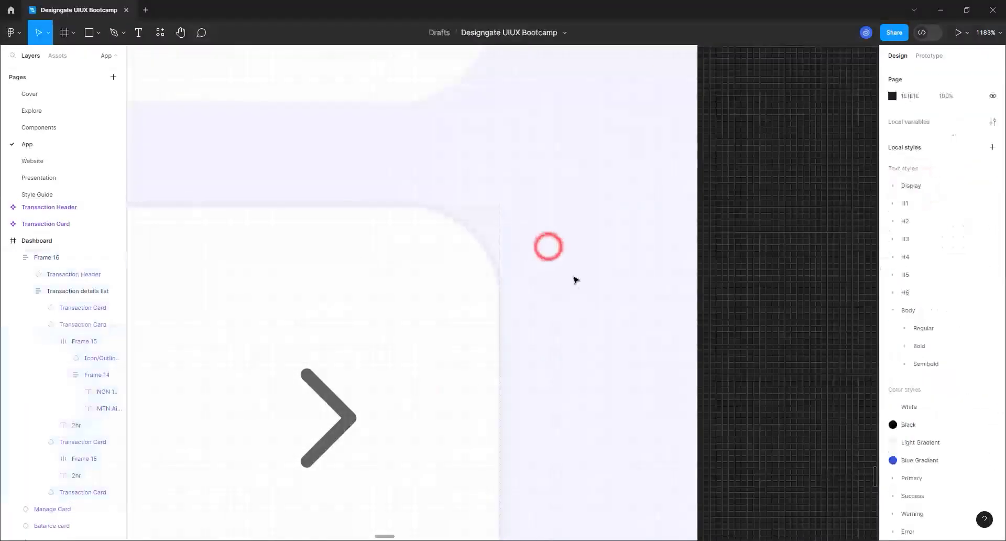
- Move the four card components together from the right side of the Dashboard frame to its left side
scroll(530, 250, down, 5)
scroll(513, 263, down, 10)
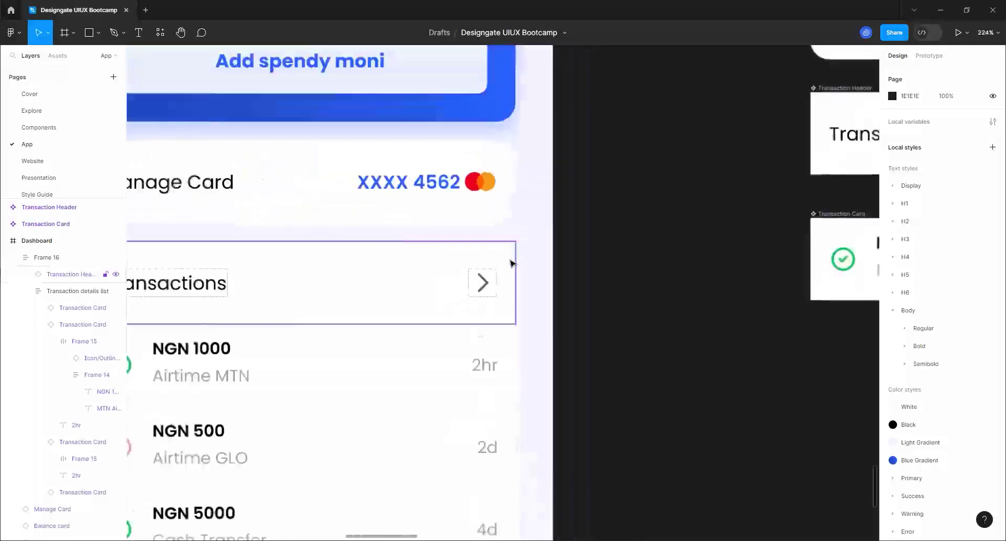
scroll(547, 171, up, 2)
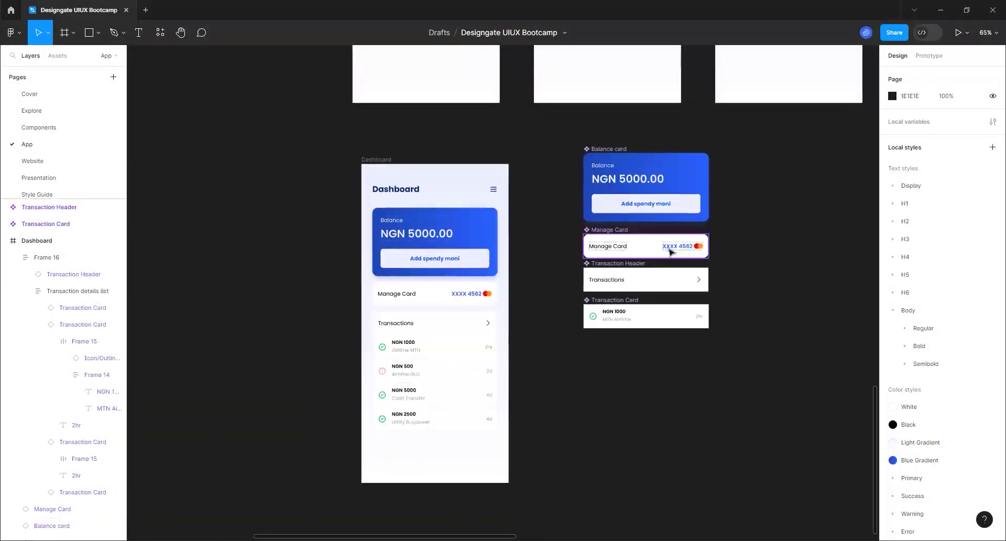
scroll(669, 252, down, 3)
drag(692, 303, 698, 309)
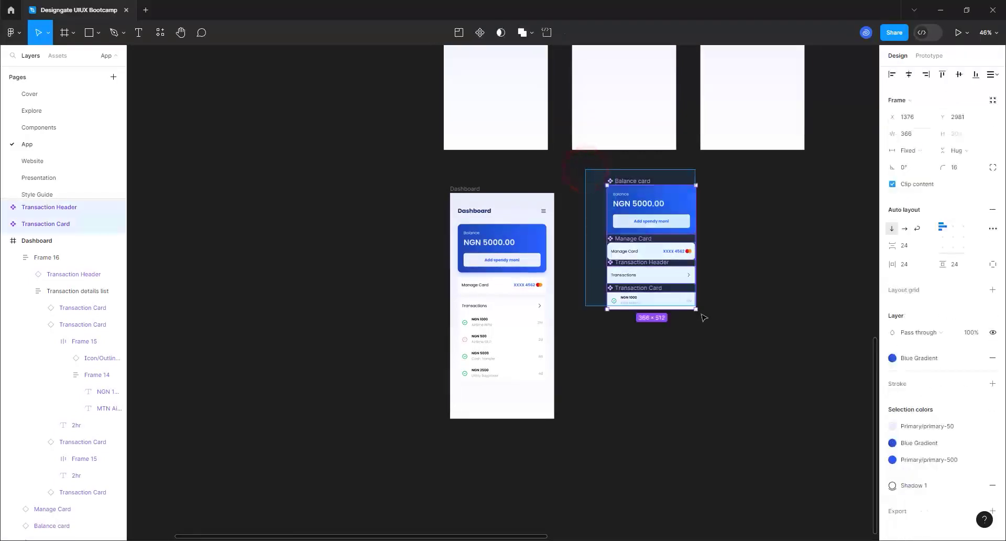
click(656, 254)
drag(657, 253, 402, 252)
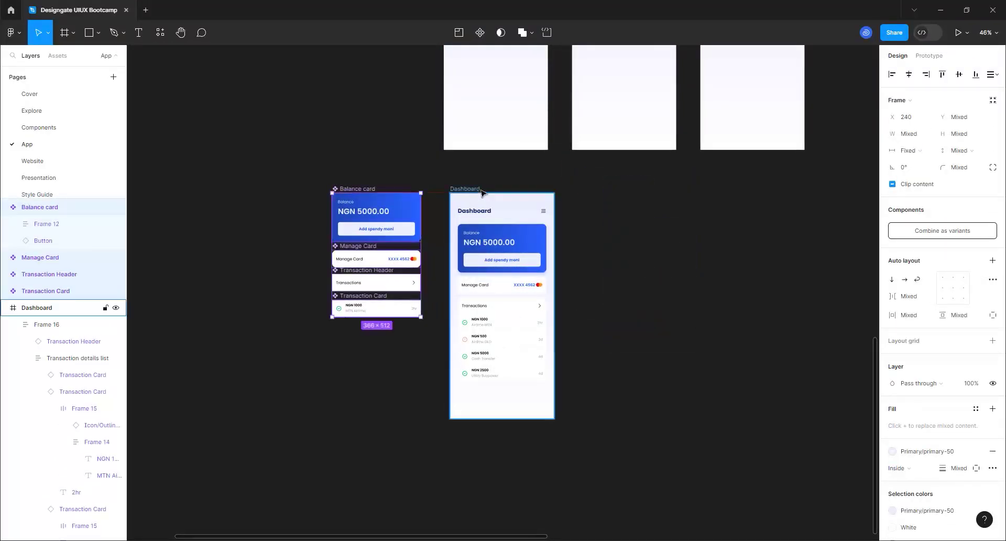
- Duplicate the Dashboard frame and rename the original frame "Dashboard New User"
click(477, 189)
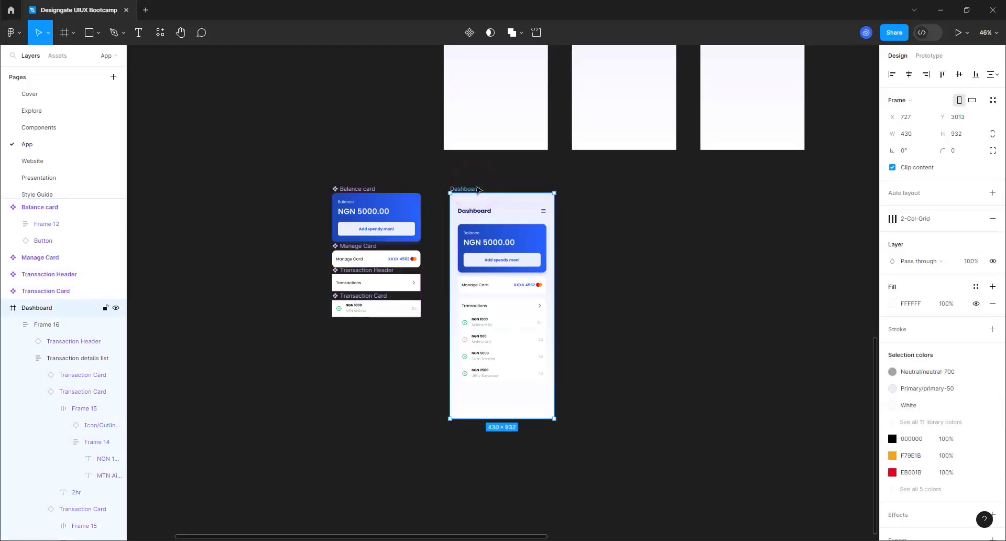
key(ctrl+d)
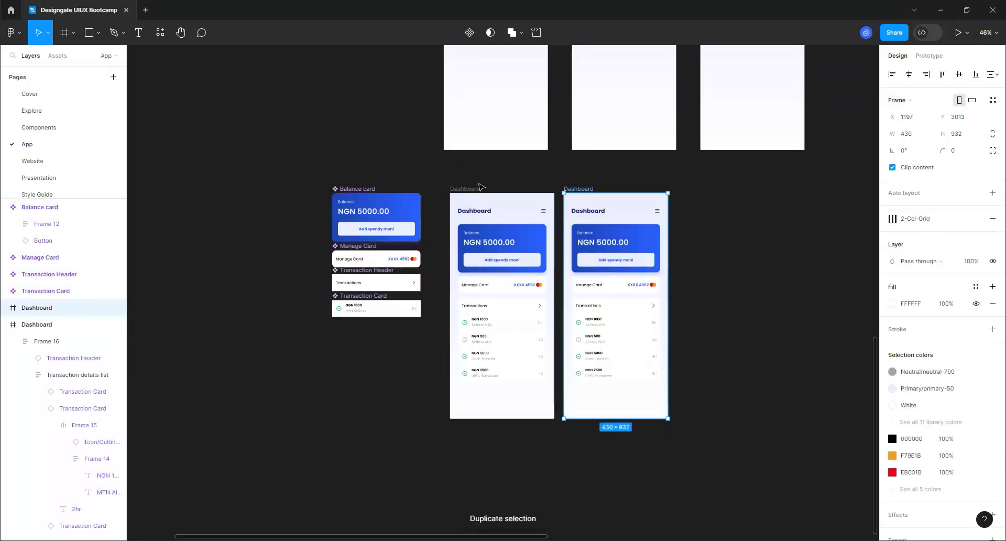
click(472, 189)
double_click(478, 189)
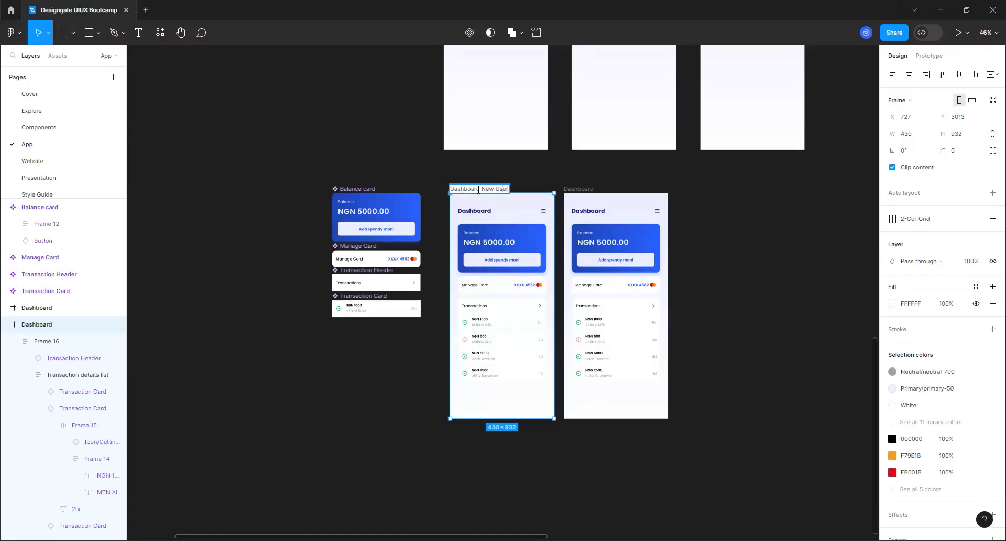
key(Return)
- Change the balance amount on the Dashboard New User screen to NGN 0.00
scroll(497, 354, up, 3)
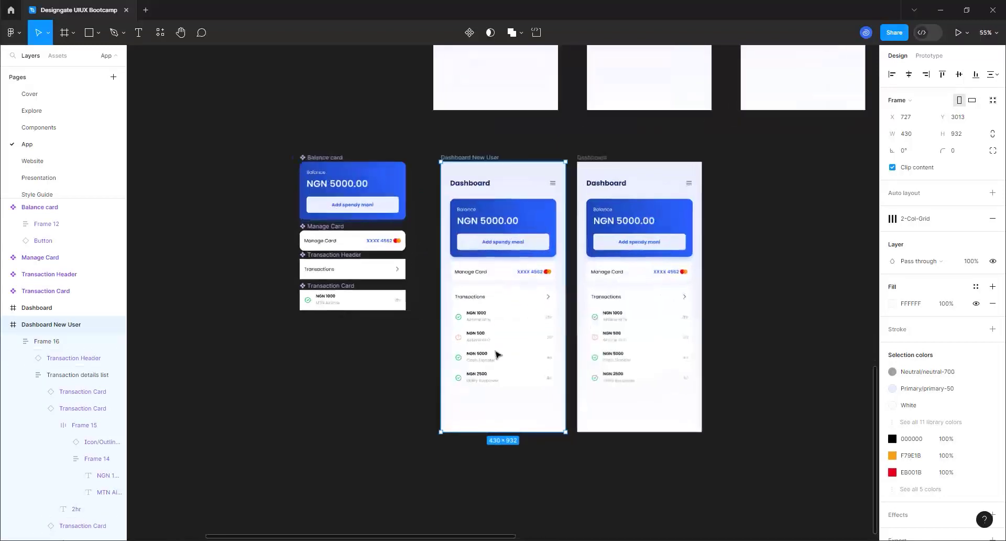
scroll(497, 354, up, 2)
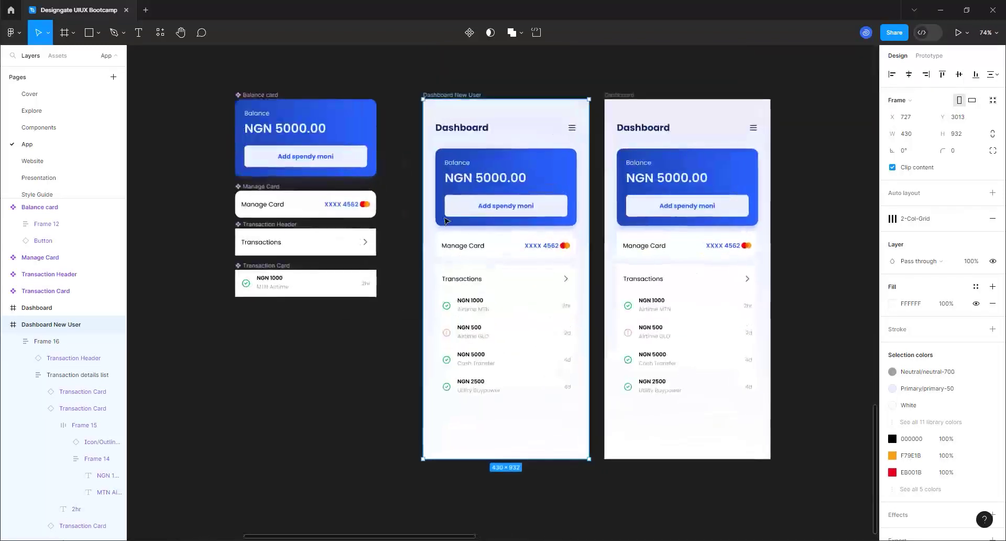
click(478, 181)
double_click(478, 179)
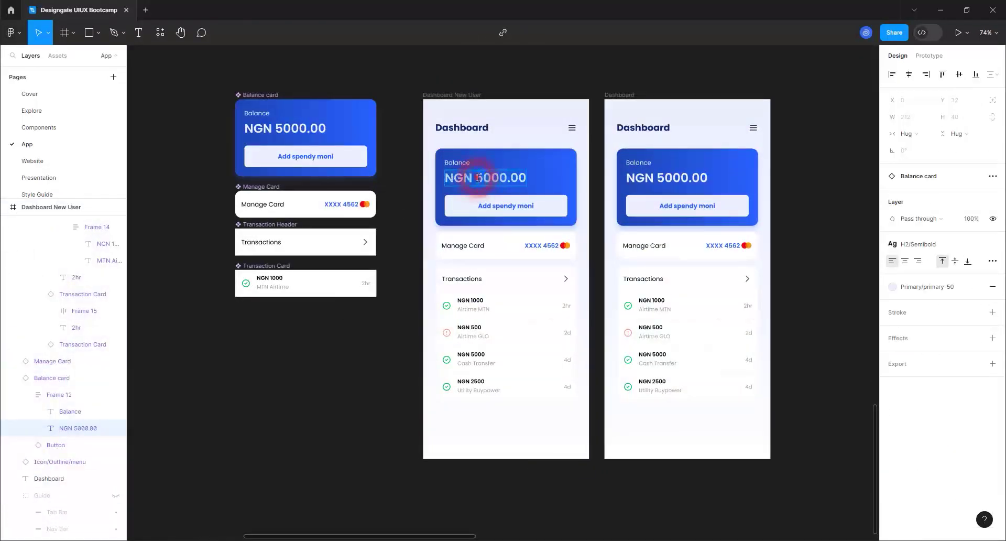
drag(476, 178, 509, 179)
text(0)
click(389, 236)
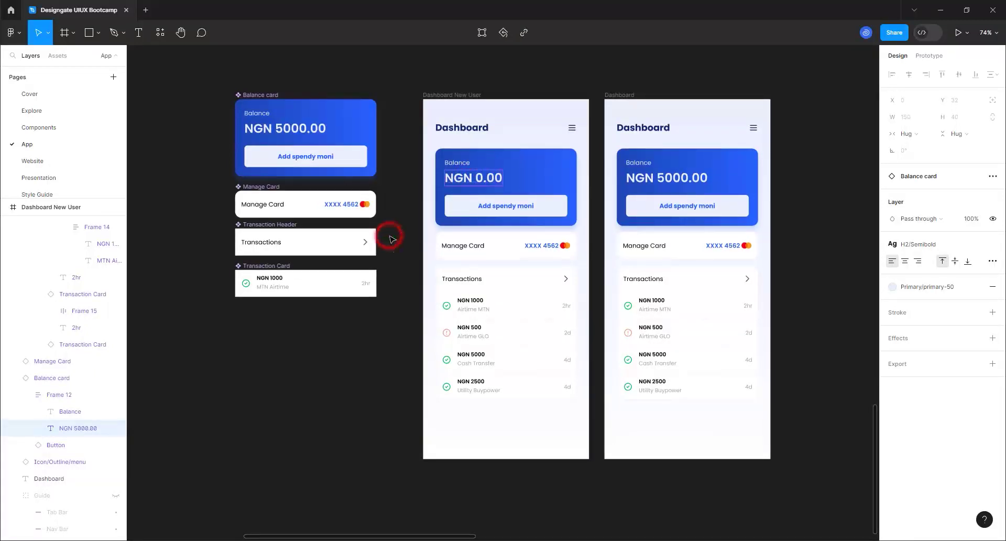
- Delete the Manage Card and the transactions list from the Dashboard New User frame
click(498, 337)
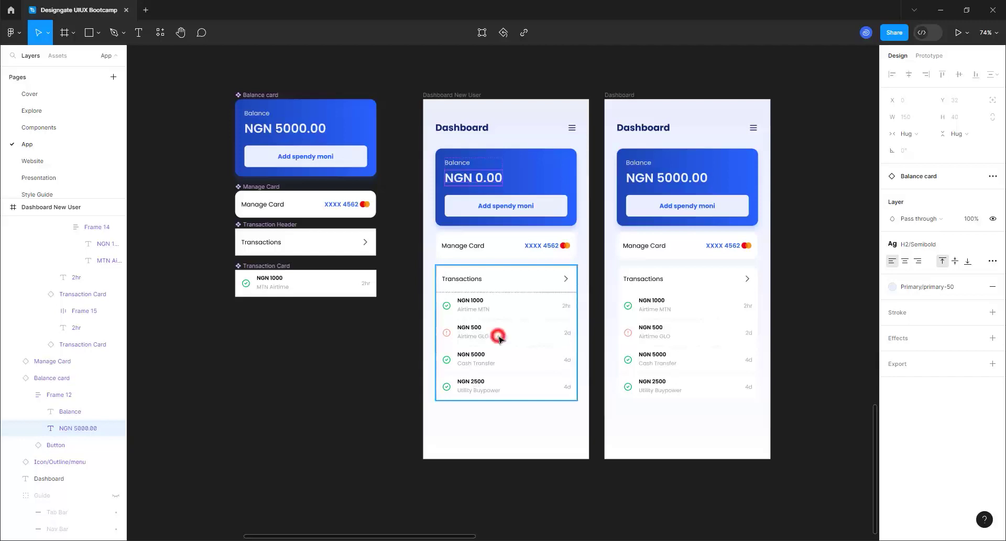
shift+click(492, 253)
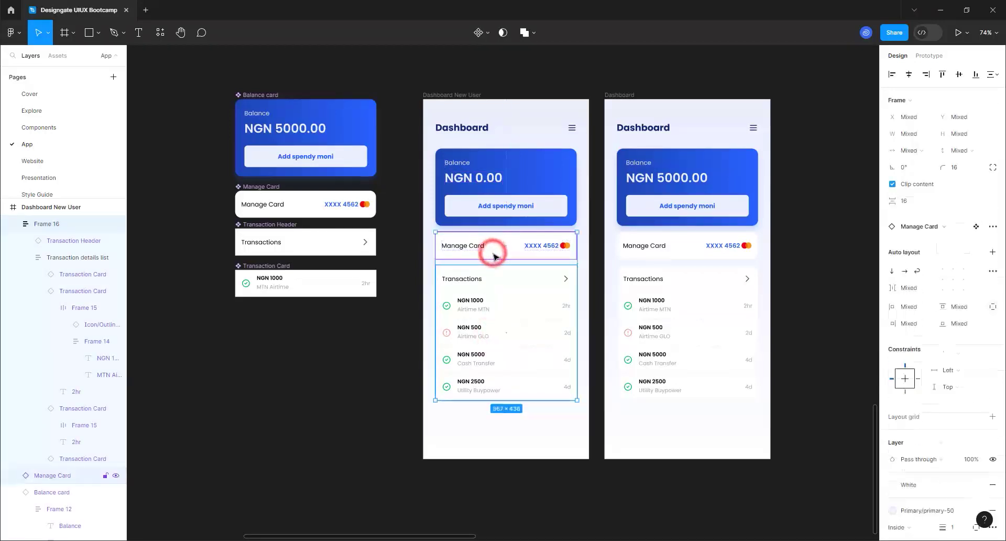
key(Delete)
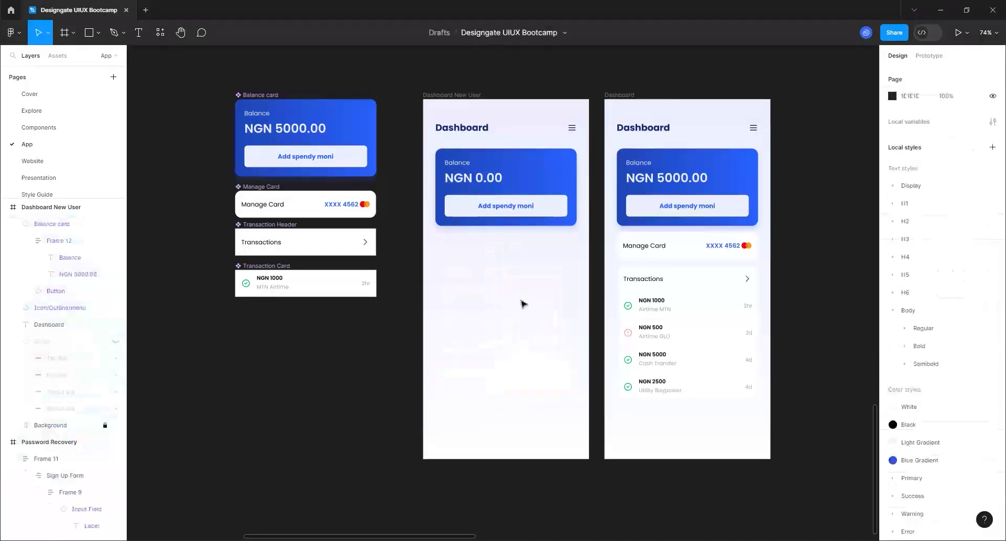
- Copy the Spendy logo from the Password Recovery screen into the Dashboard New User frame and place it below the balance card
scroll(502, 344, down, 5)
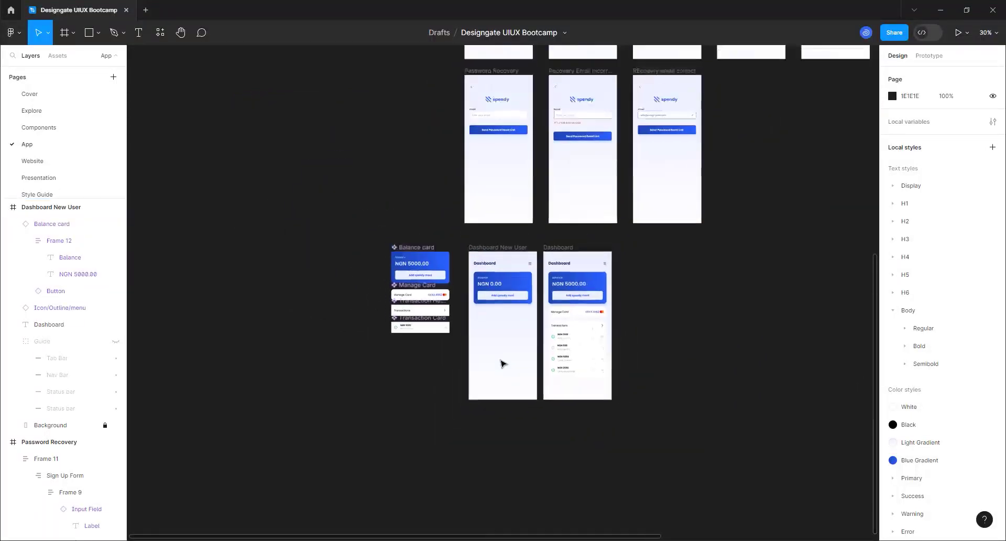
scroll(502, 364, down, 2)
click(503, 125)
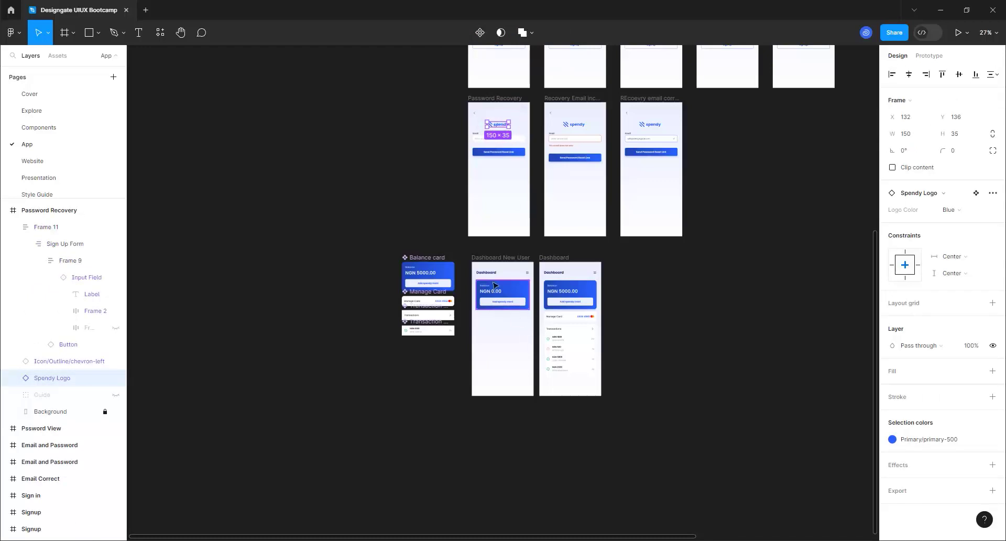
click(492, 257)
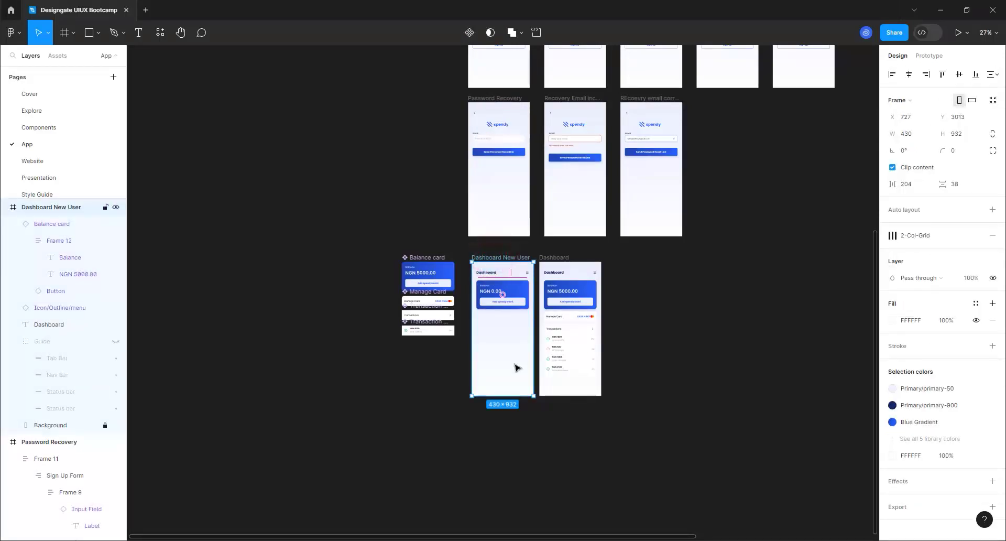
key(ctrl+v)
scroll(511, 401, up, 1)
scroll(511, 401, up, 5)
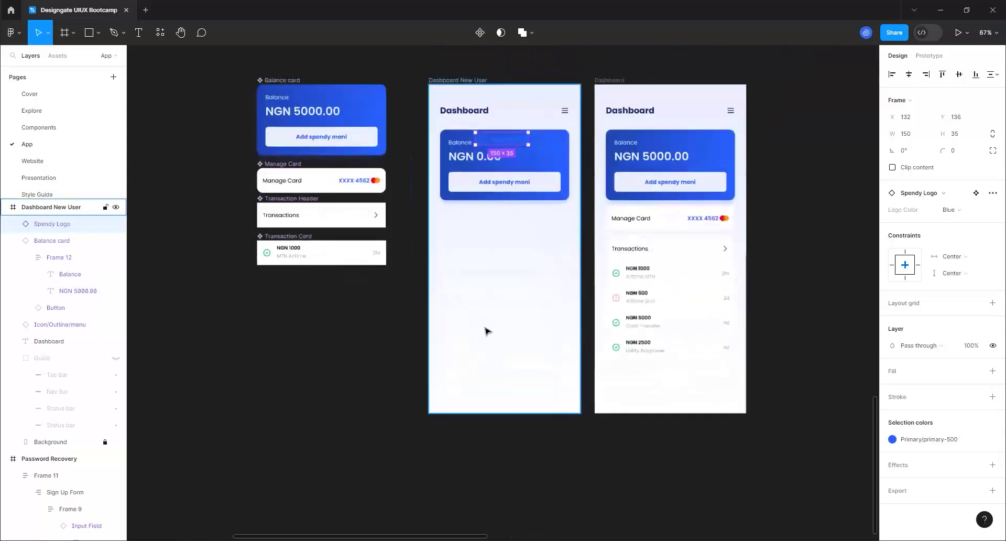
drag(506, 143, 500, 259)
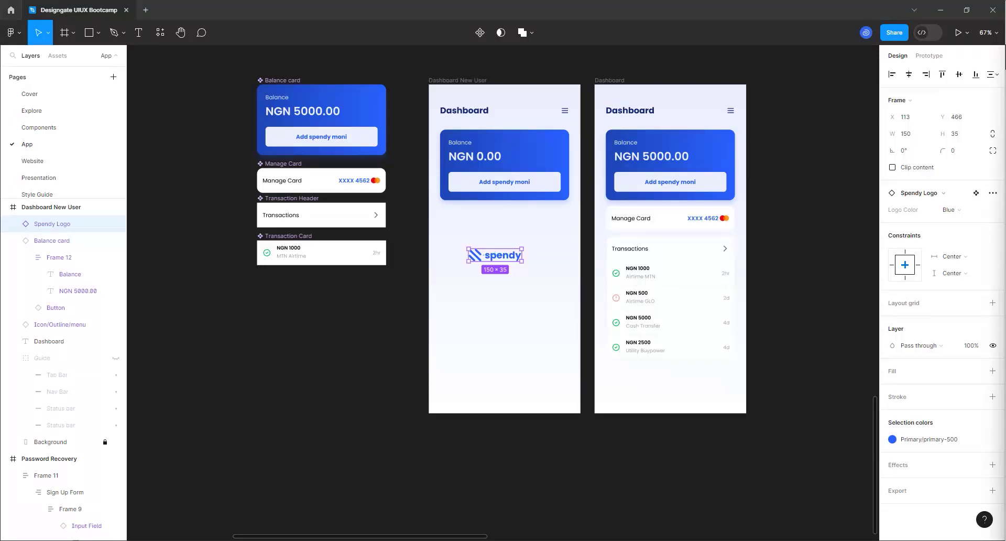
click(503, 307)
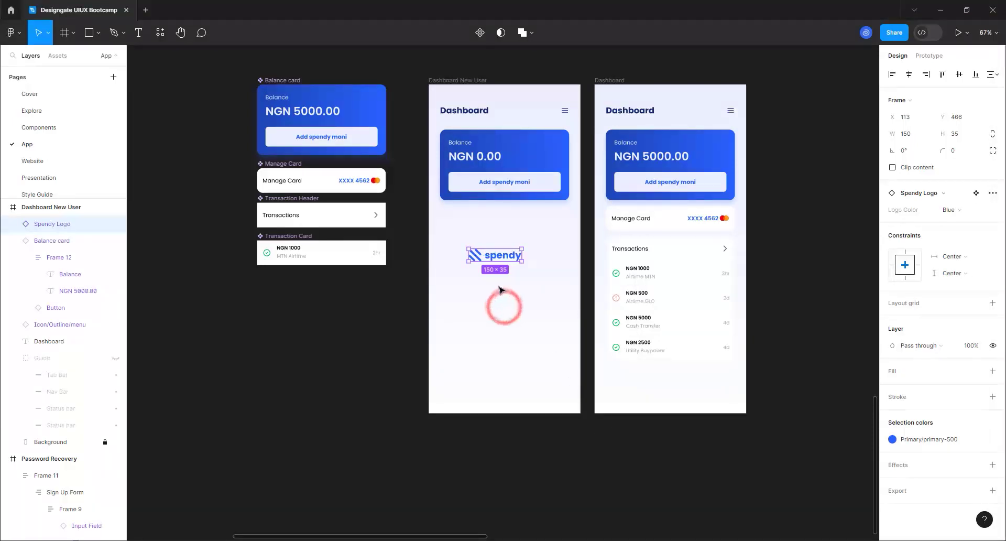
- Recolor the Spendy logo on the Dashboard New User screen with the primary-100 color style
scroll(501, 288, up, 3)
scroll(500, 283, up, 3)
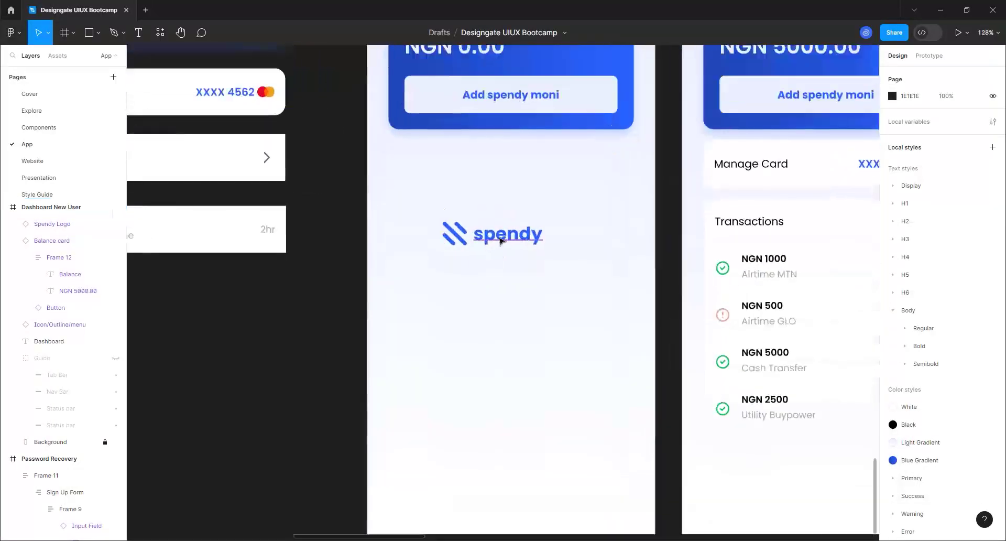
click(498, 232)
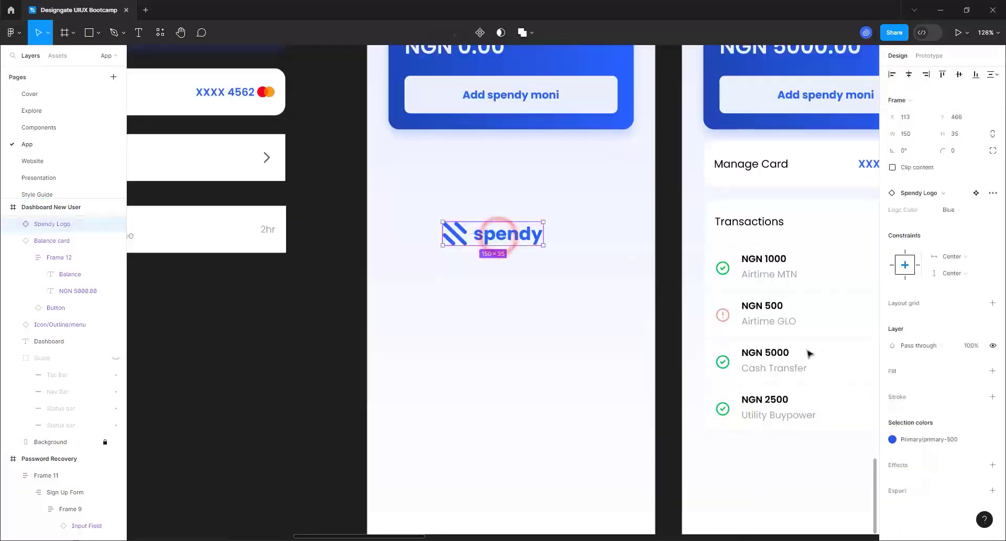
click(934, 439)
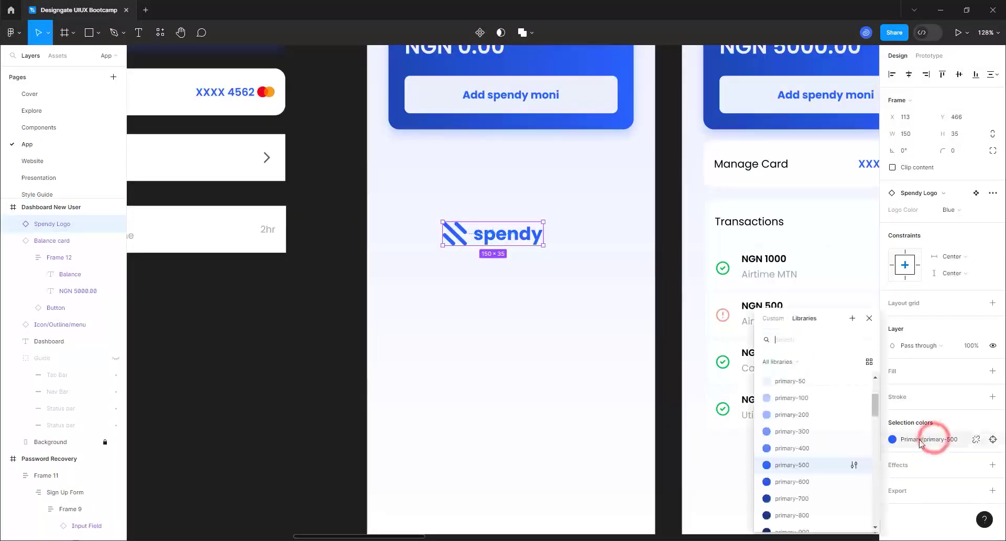
click(794, 398)
- Center the Spendy logo horizontally in the Dashboard New User frame
drag(505, 232, 523, 232)
click(914, 79)
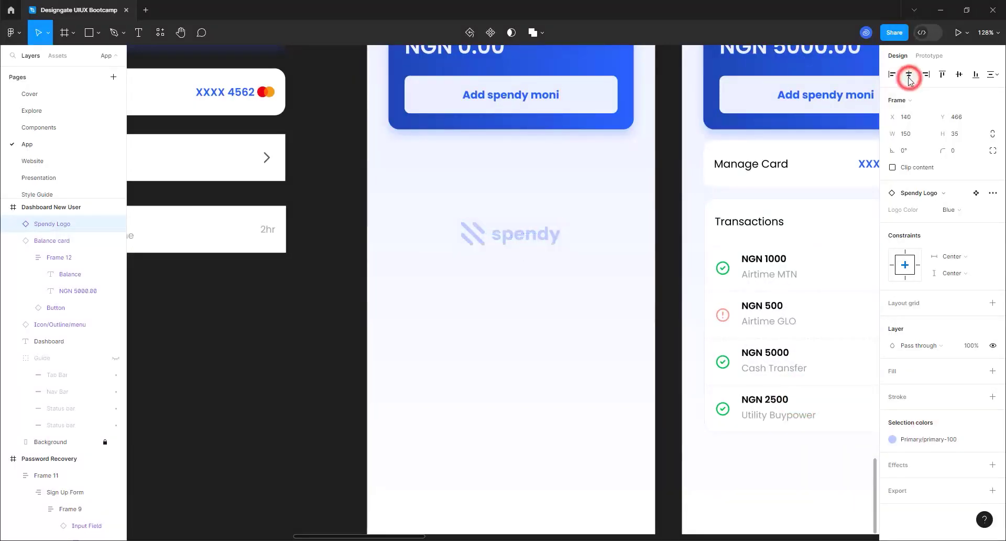
click(534, 283)
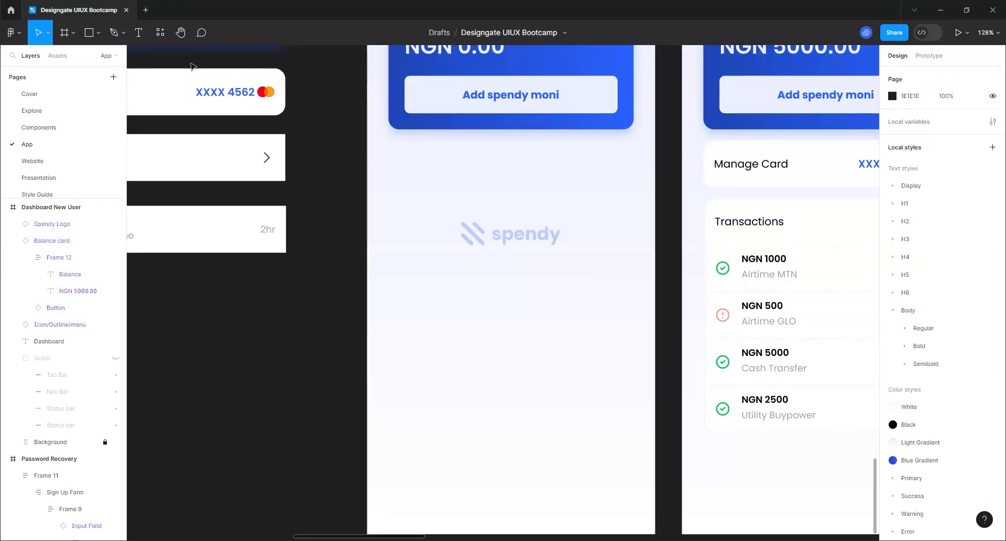
- Below the Spendy logo, add the text "Stop walking around with your saving, add ypur weekly expenditure to spendy and start spending safely"
click(139, 32)
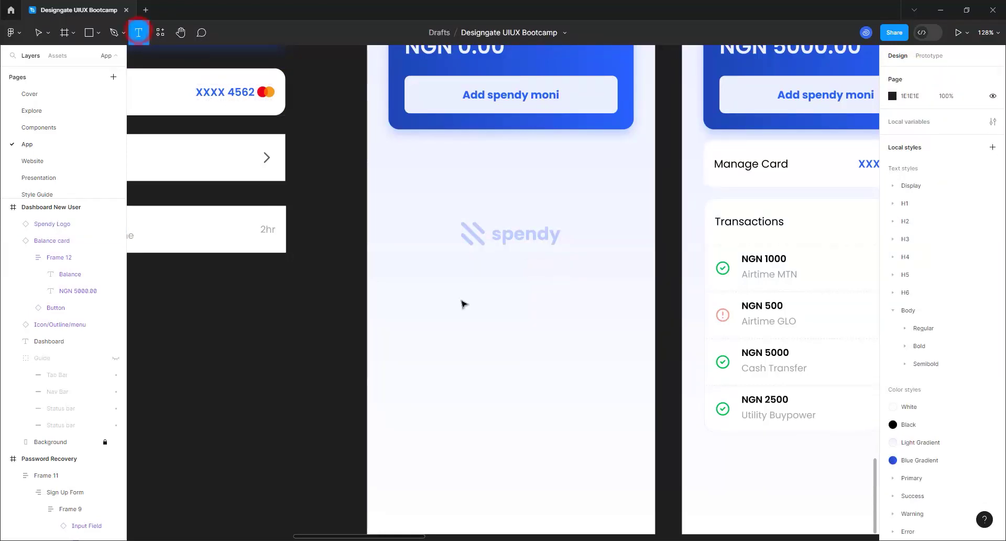
click(434, 291)
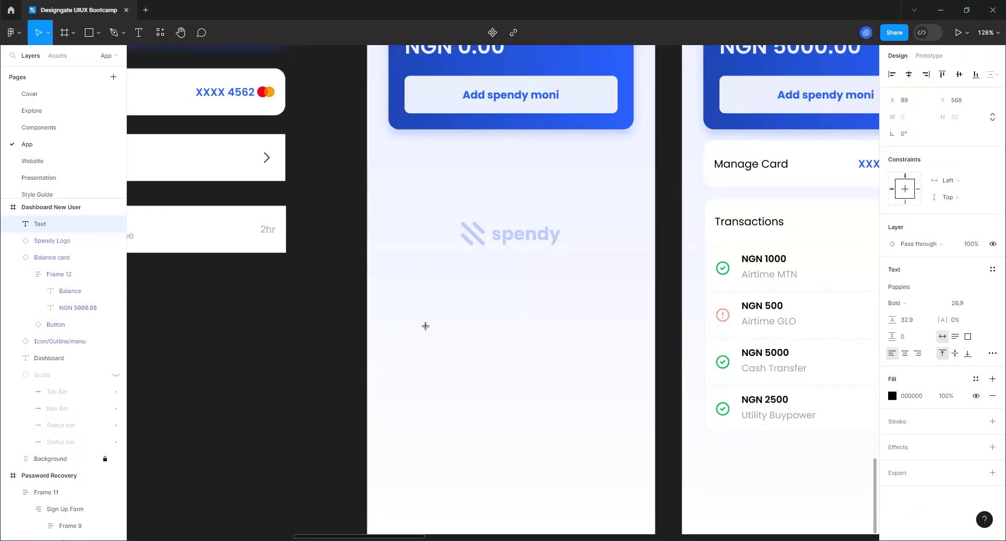
text(Stop wa)
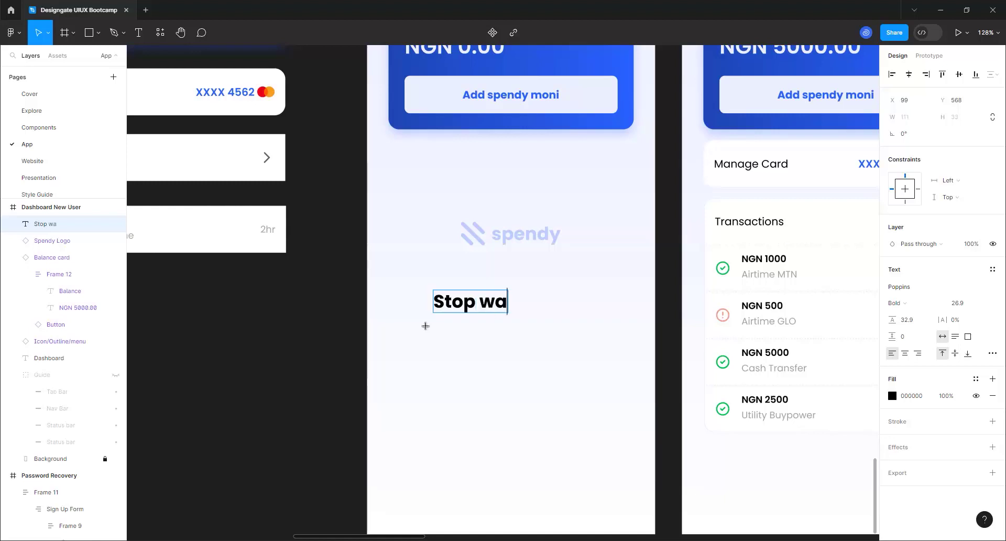
text(lking ar)
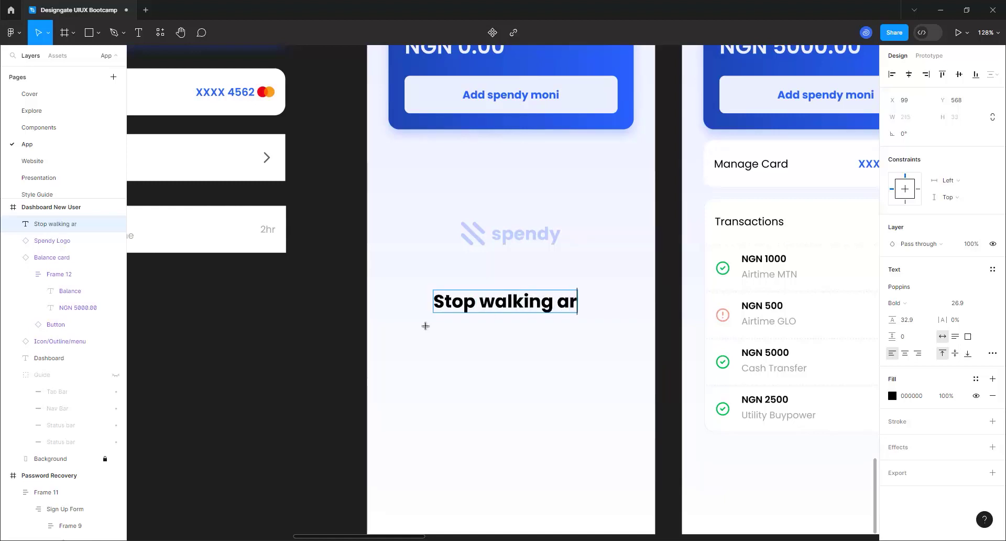
text(ound wi)
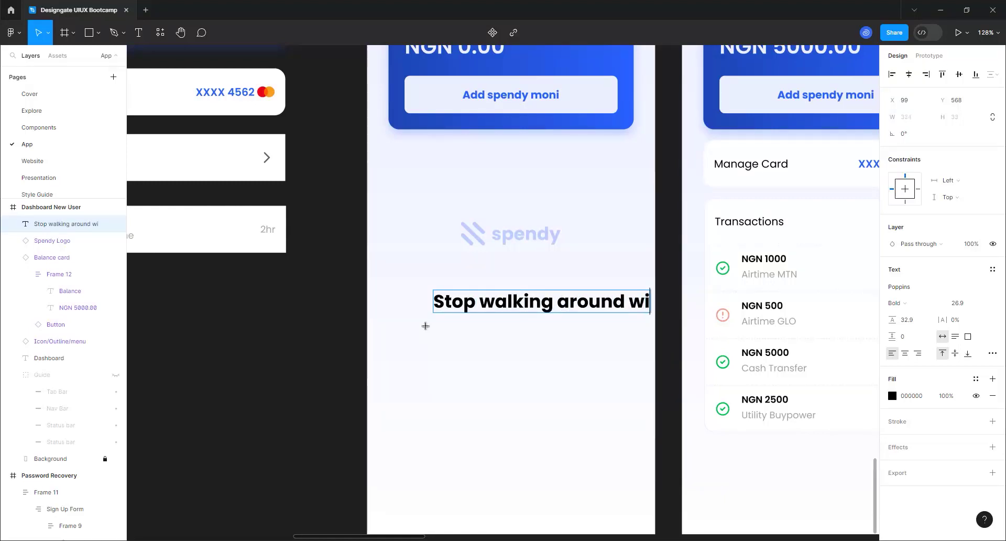
text(t)
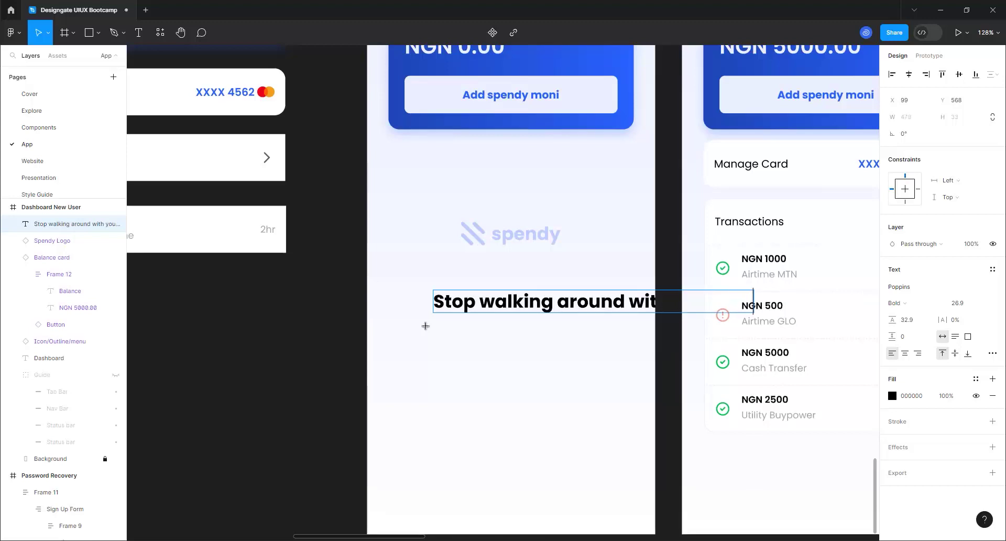
text(h your cash inyour)
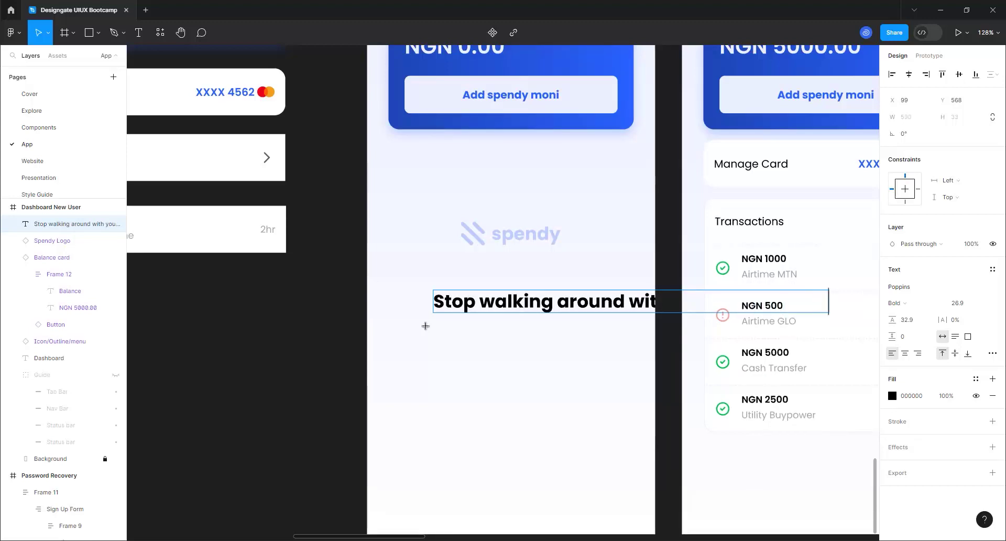
text( pocketey)
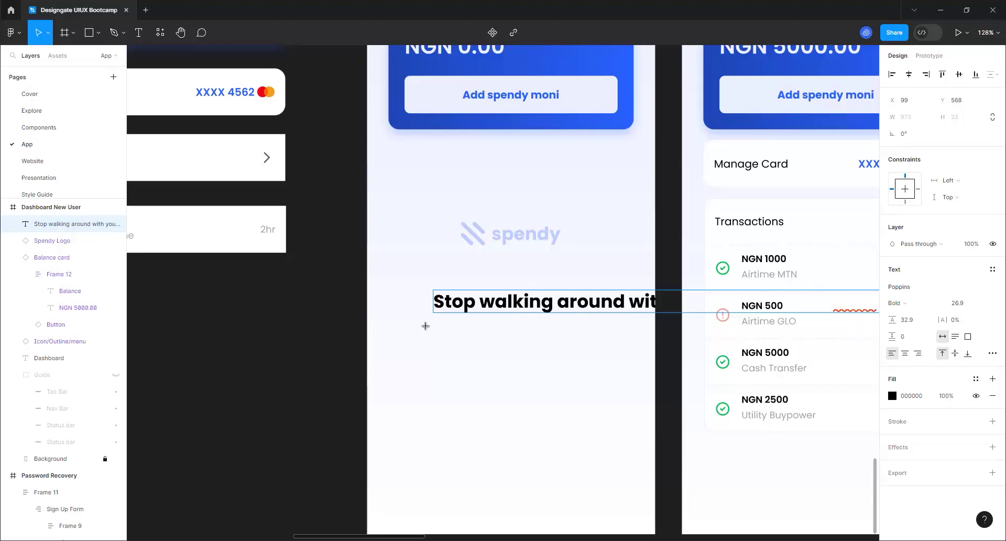
text( a)
text(ll)
text(e)
text(t ever)
click(445, 341)
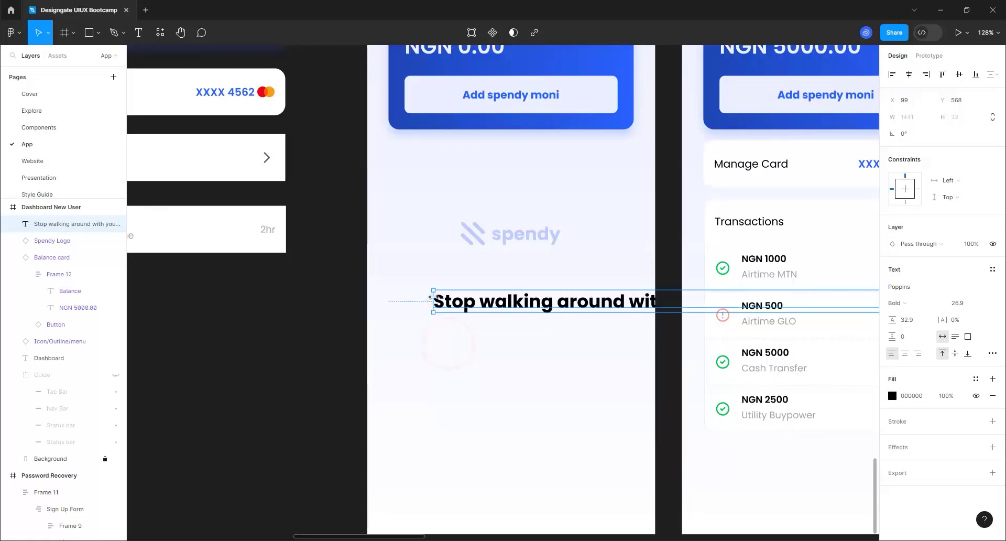
- Wrap the message in a text box about 382 wide and place it just below the Spendy logo
mouse_move(433, 298)
mouse_down()
mouse_move(598, 297)
mouse_move(341, 307)
mouse_move(633, 313)
mouse_move(405, 303)
mouse_move(533, 303)
mouse_move(427, 306)
mouse_up()
click(661, 317)
drag(540, 300, 507, 298)
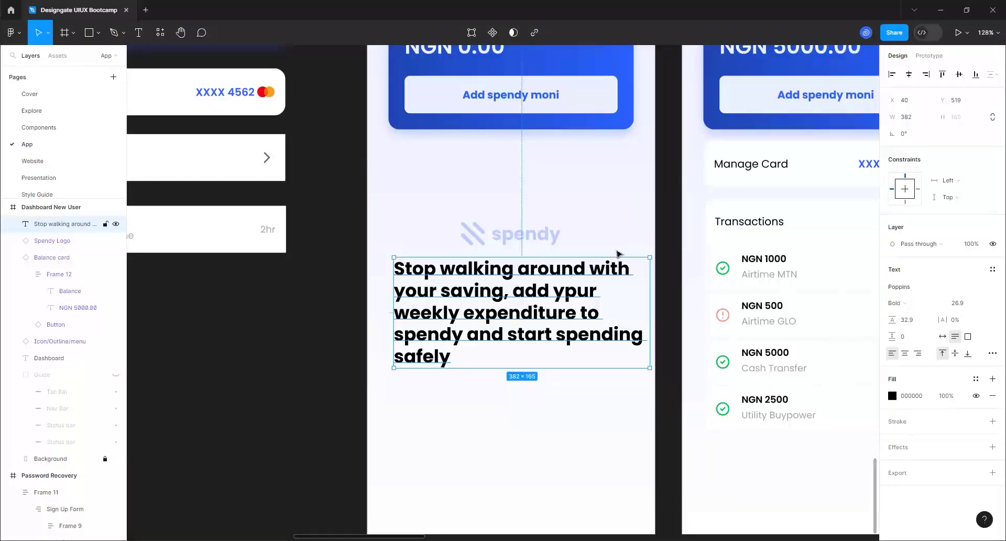
- Apply the Body/Regular/Base text style to the message below the Spendy logo
click(912, 291)
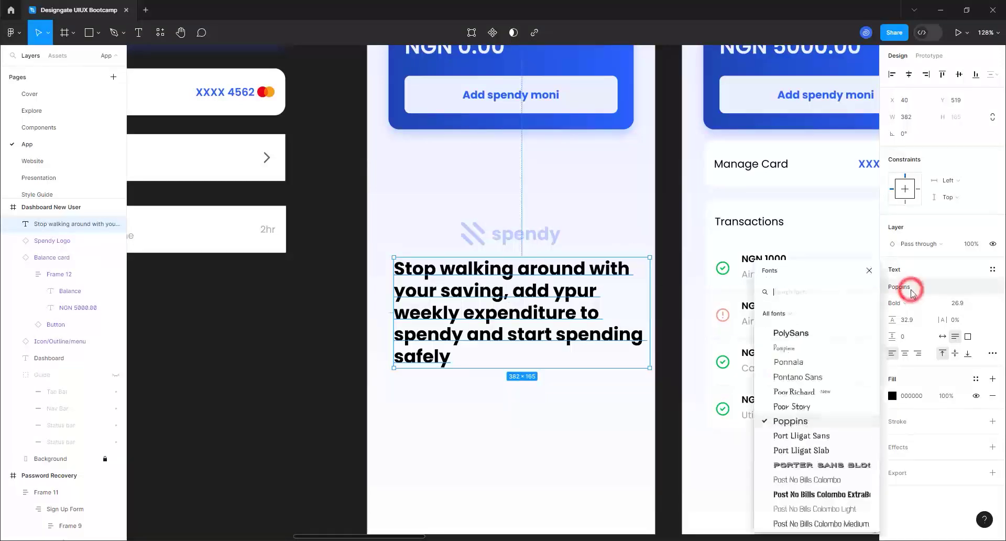
click(912, 290)
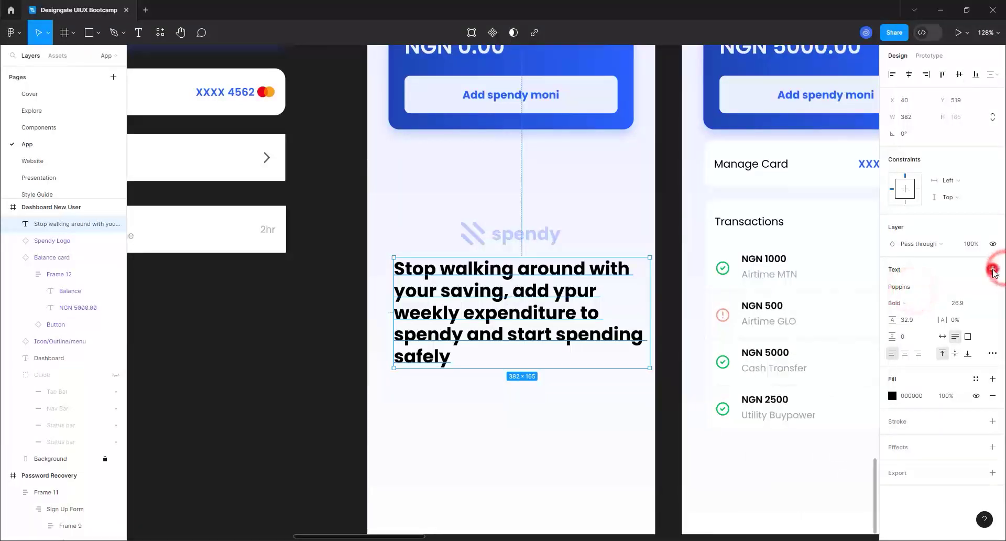
click(994, 269)
scroll(946, 378, down, 5)
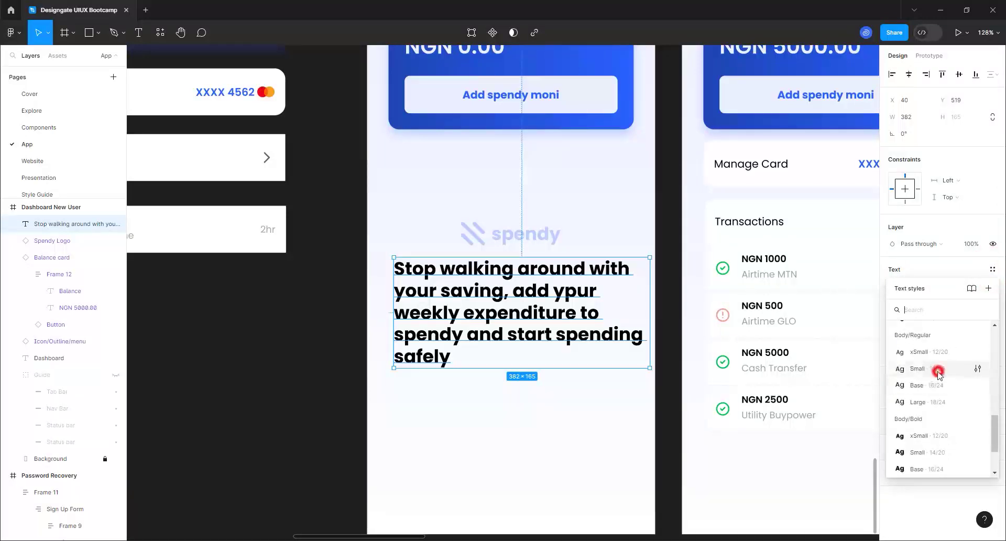
click(938, 369)
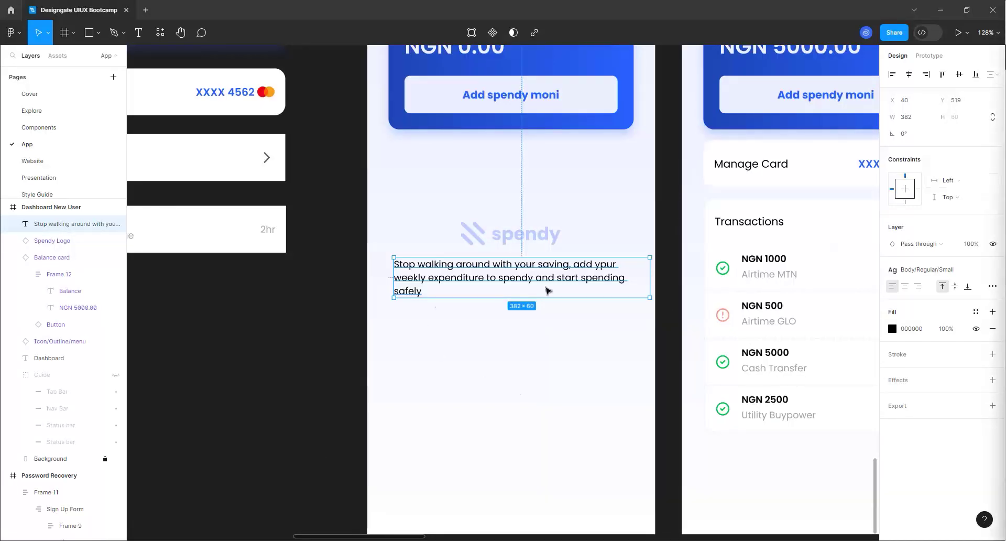
click(924, 269)
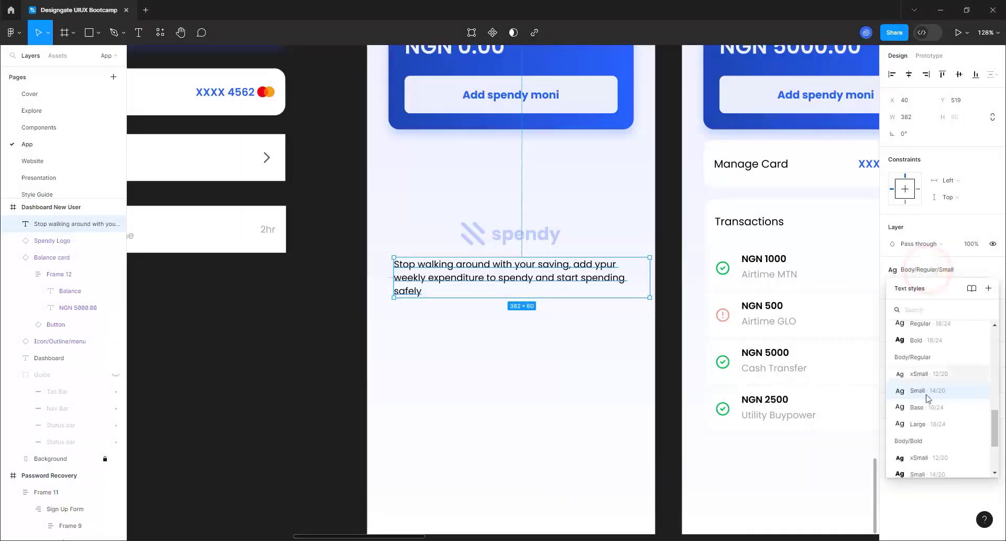
click(917, 407)
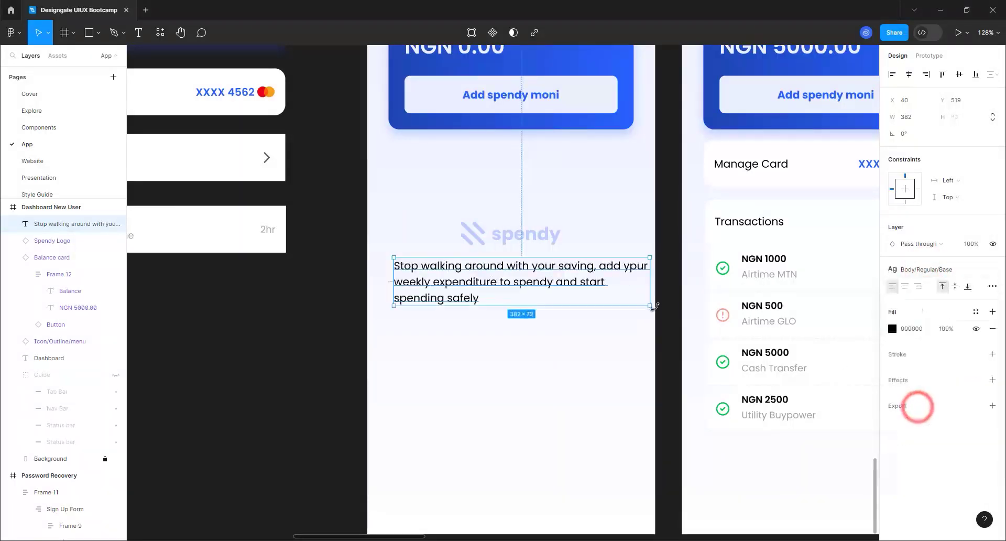
- Narrow the message's text box to about 321 wide and correct the misspelled "ypur" to "your"
drag(651, 284, 609, 285)
double_click(433, 288)
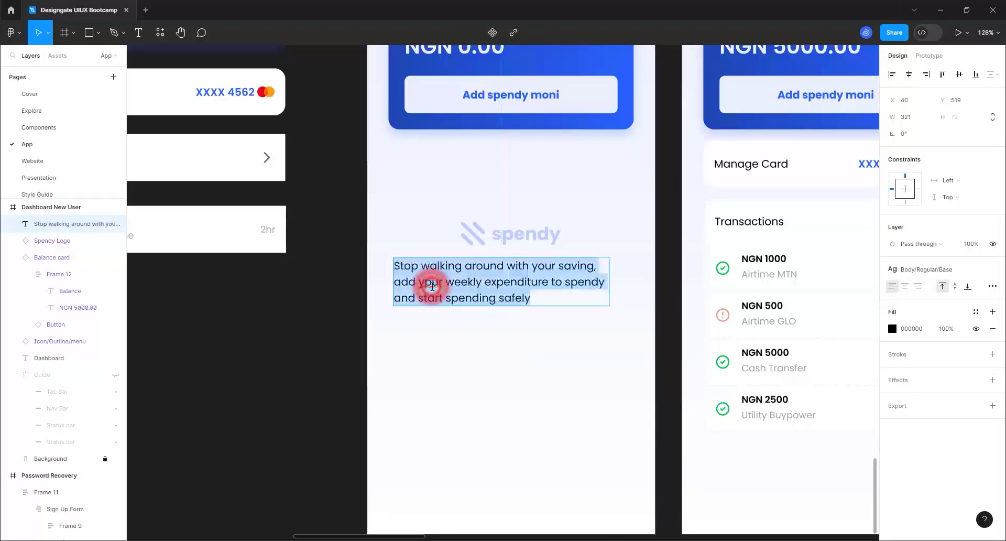
click(432, 283)
key(BackSpace)
text(o)
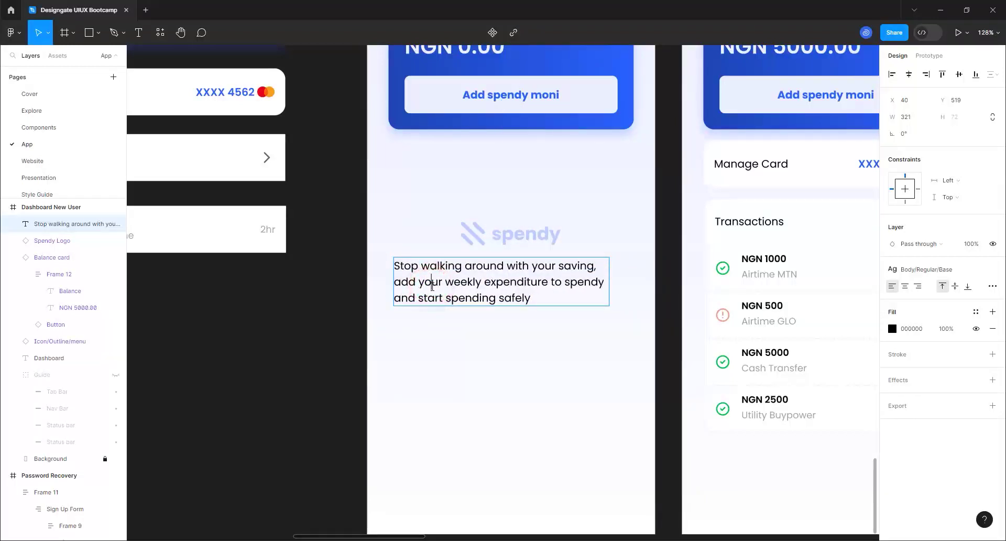
click(490, 321)
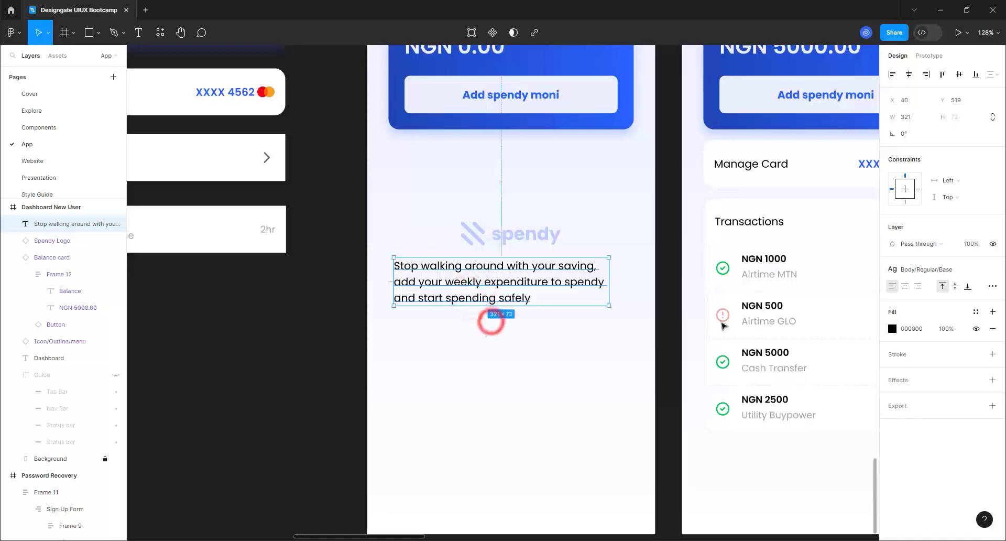
- Center-align the message text and recolor it with the primary-100 color style
click(904, 287)
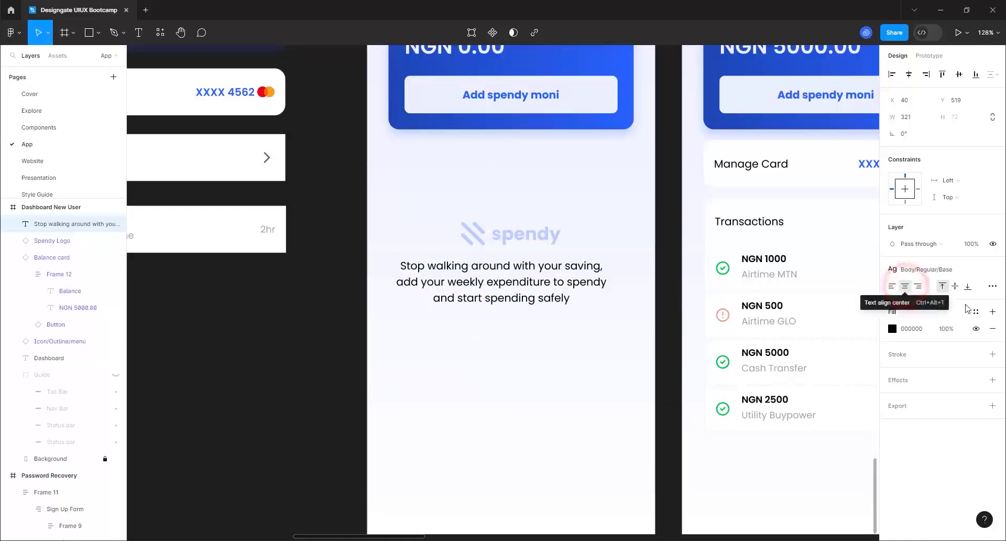
click(975, 314)
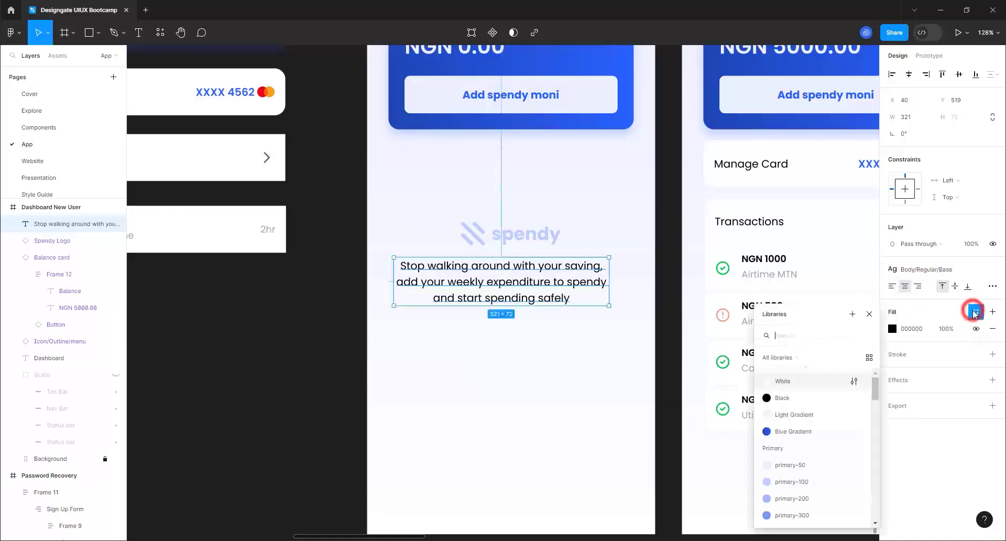
click(802, 485)
- Move the message centrally under the Spendy logo and combine both in a vertical auto layout with 24 spacing
drag(479, 272, 496, 274)
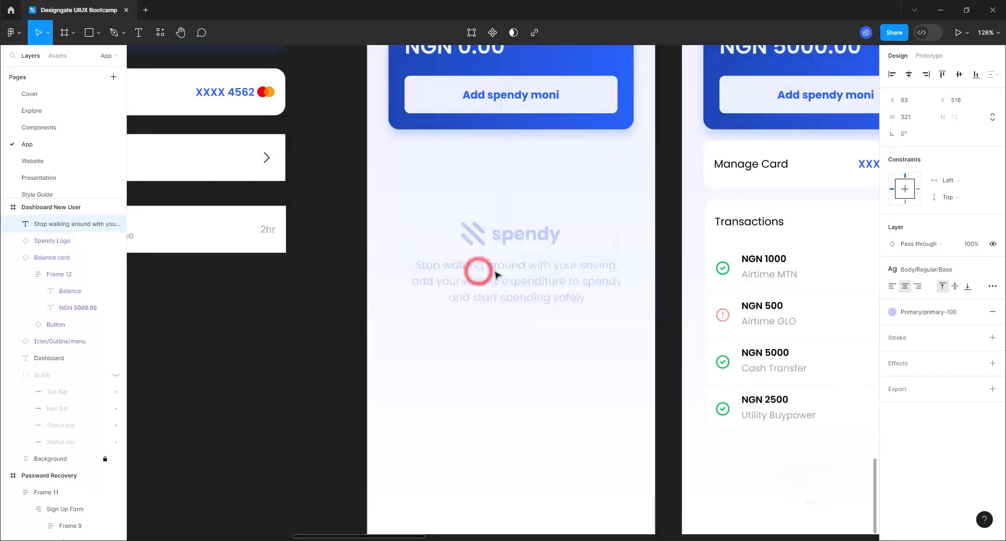
shift+click(508, 236)
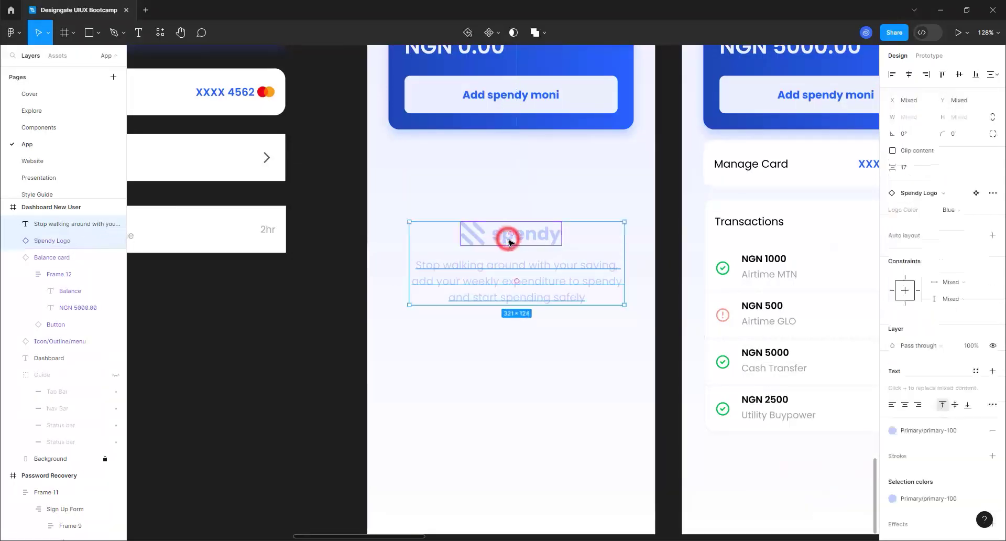
key(shift+a)
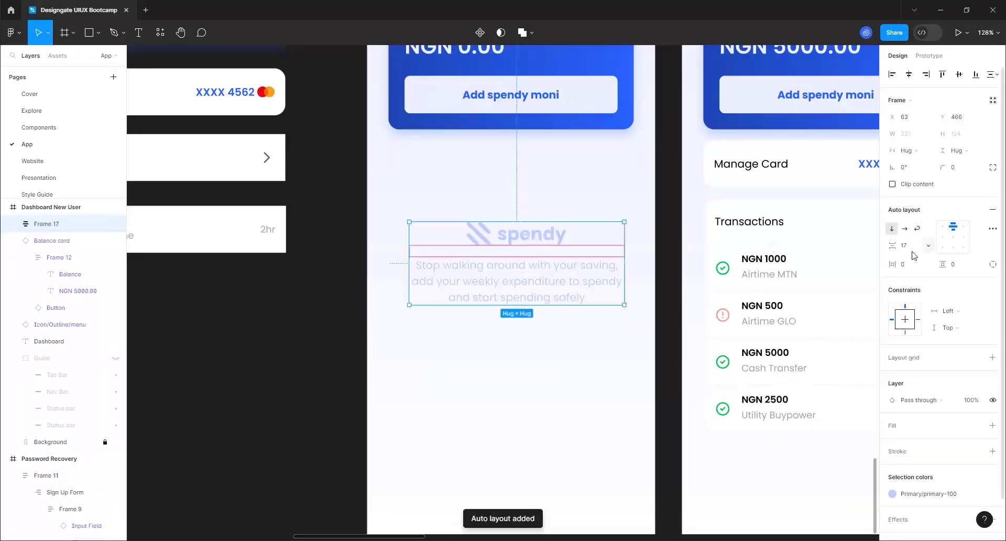
click(908, 247)
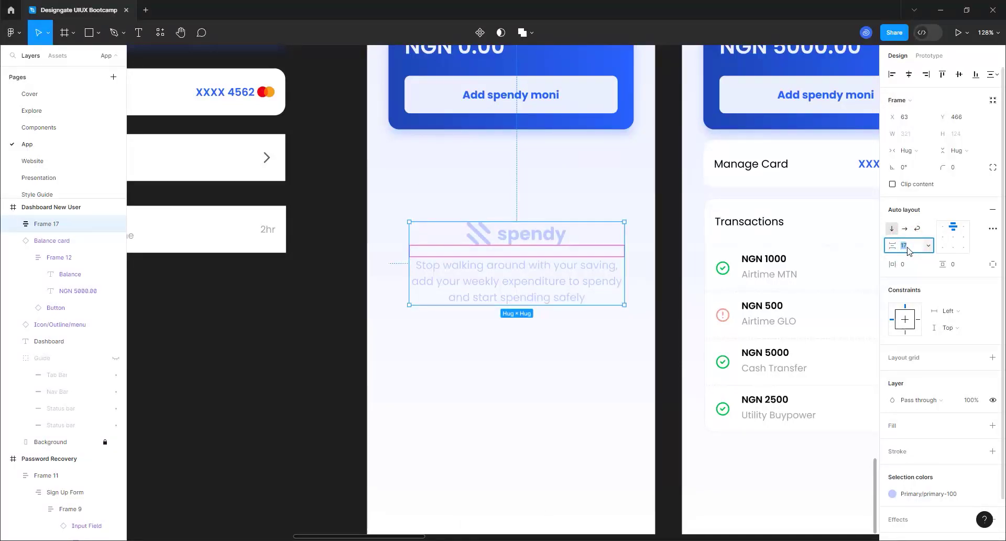
text(24)
key(Return)
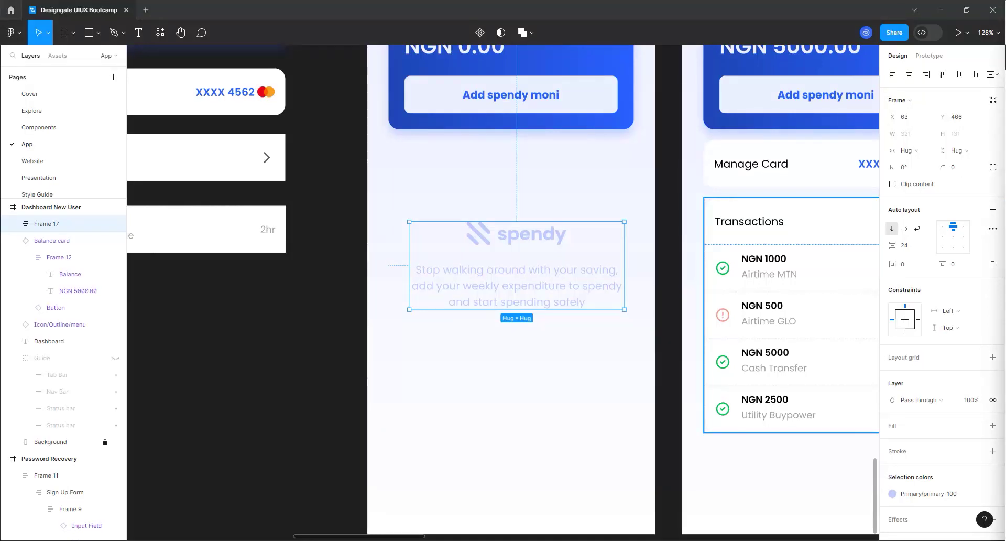
- Center the auto layout of logo and message horizontally in the Dashboard New User frame
mouse_move(527, 540)
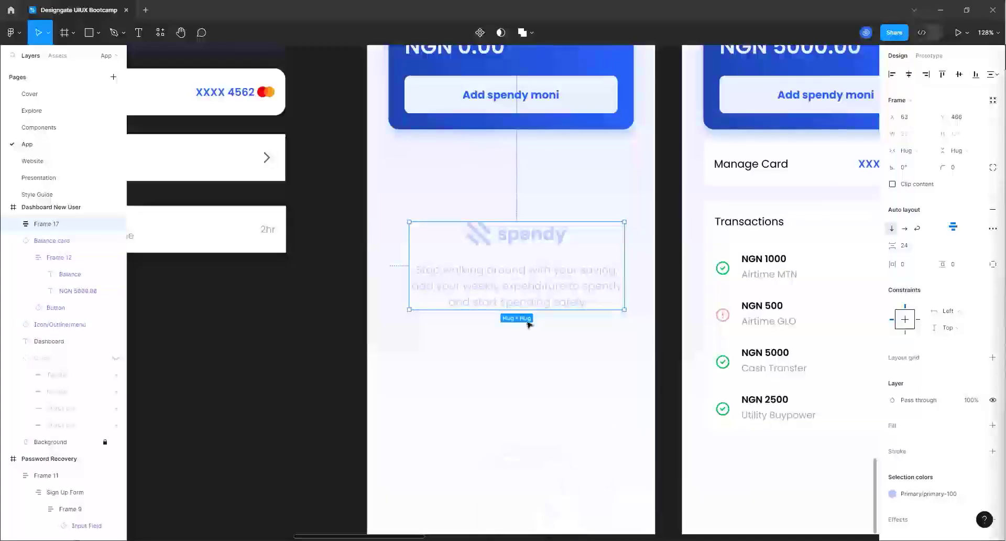
click(607, 331)
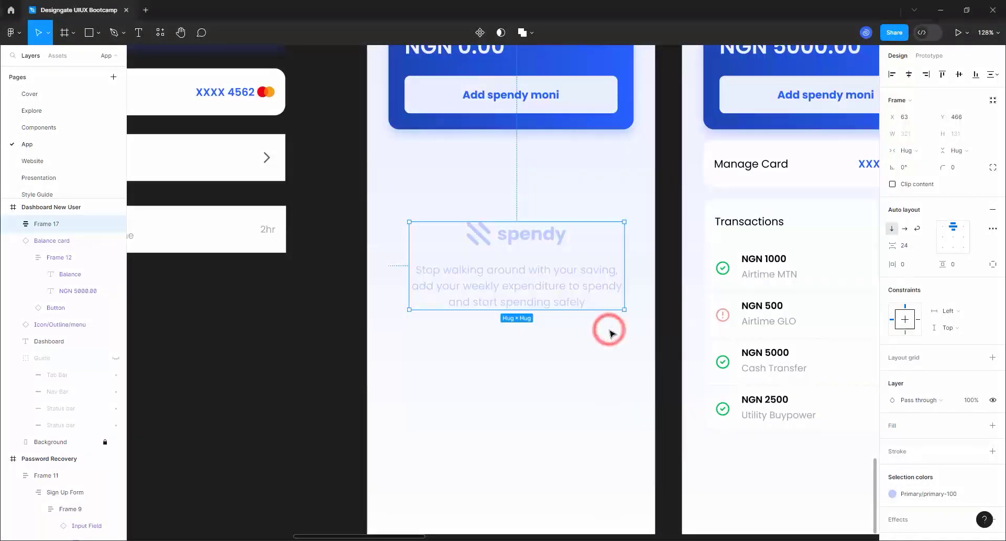
click(566, 295)
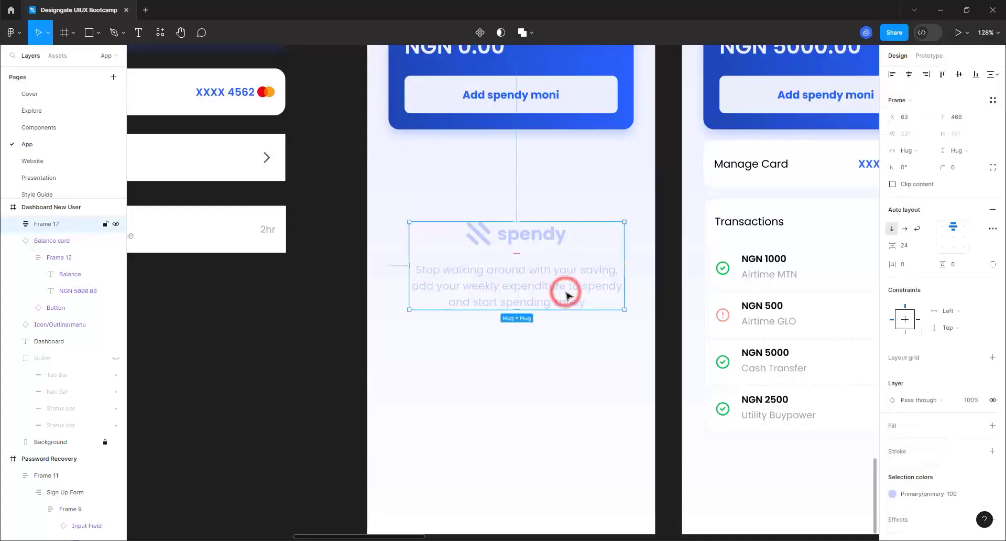
click(909, 74)
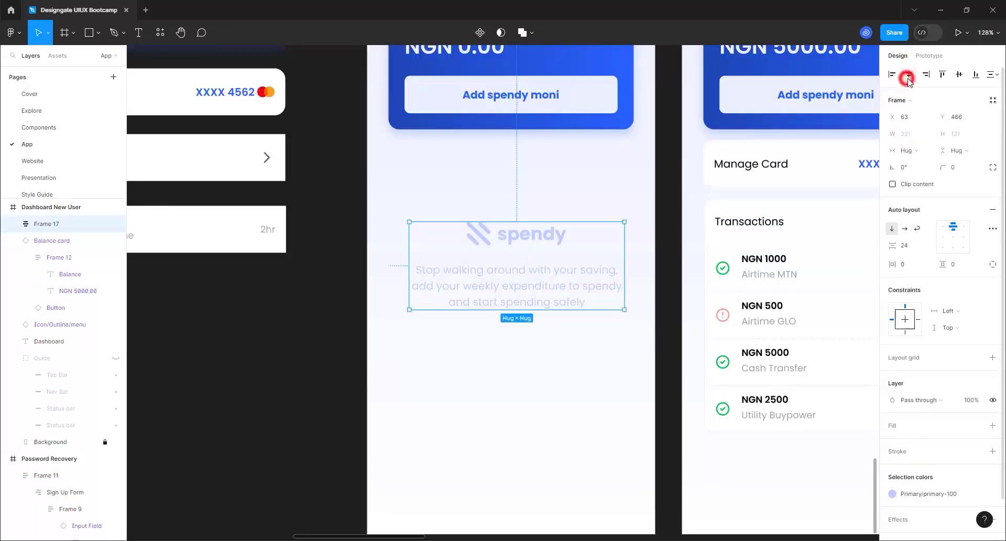
click(532, 374)
- Insert an instance of the Button component below the message on the Dashboard New User screen
click(58, 56)
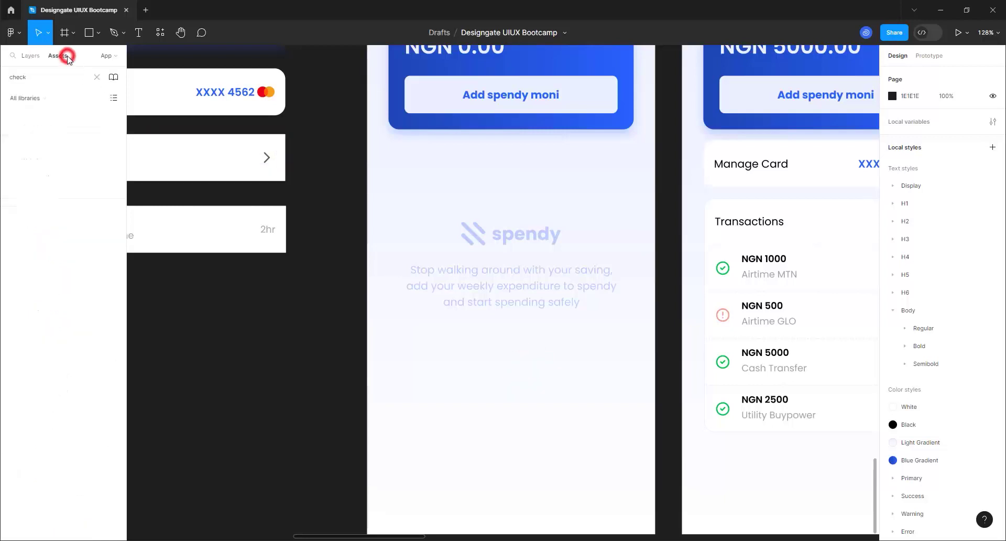
click(97, 77)
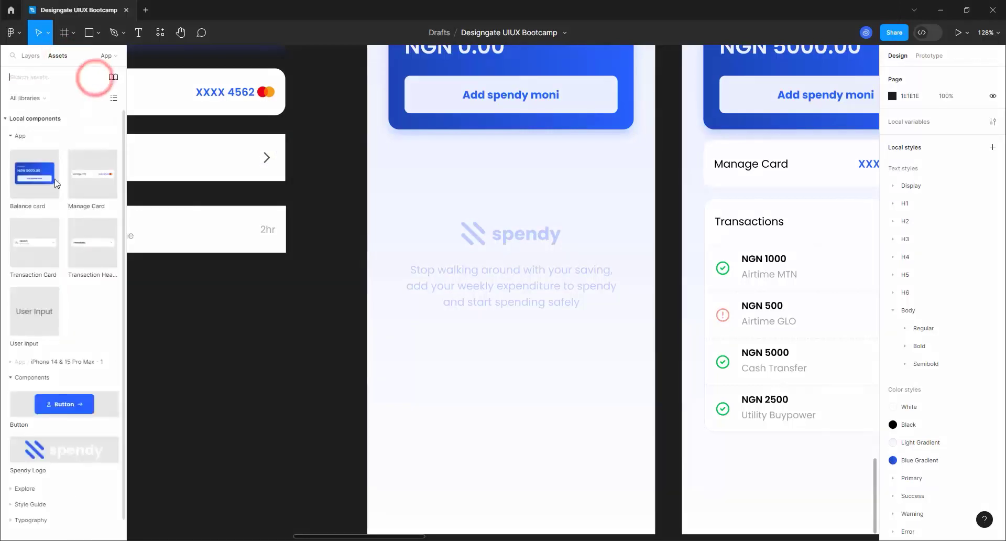
drag(64, 404, 544, 354)
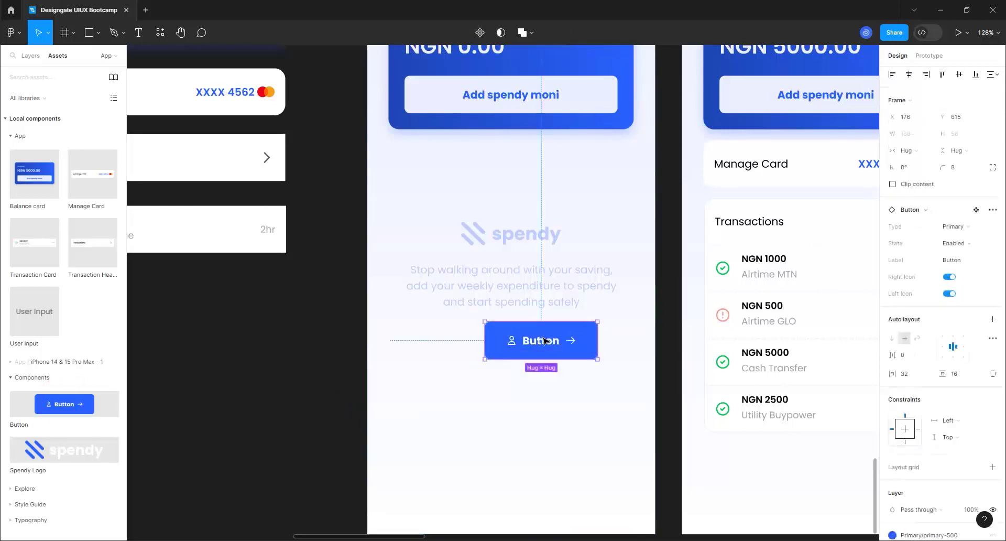
- Hide both icons of the Button instance and set its label to "Add spendy moni"
click(949, 277)
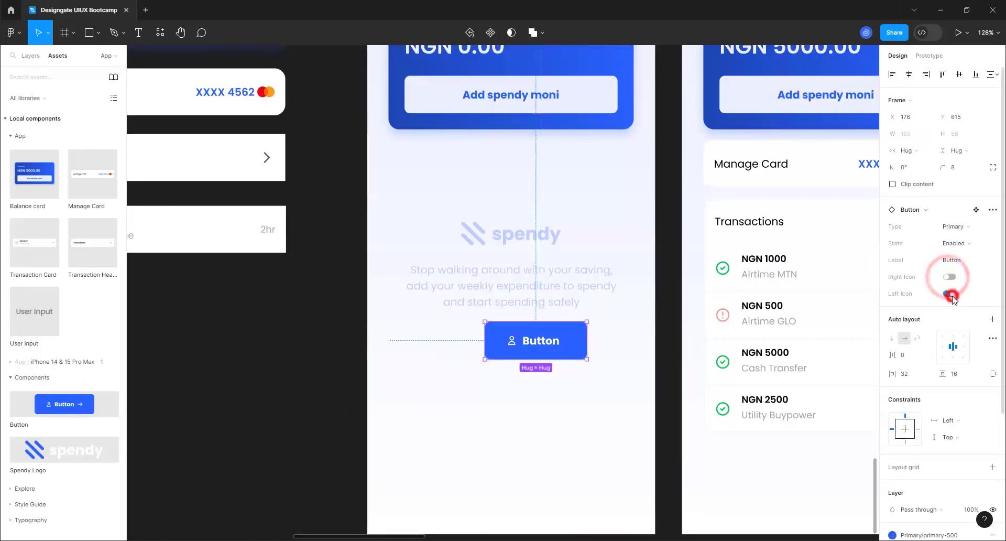
click(950, 294)
click(955, 260)
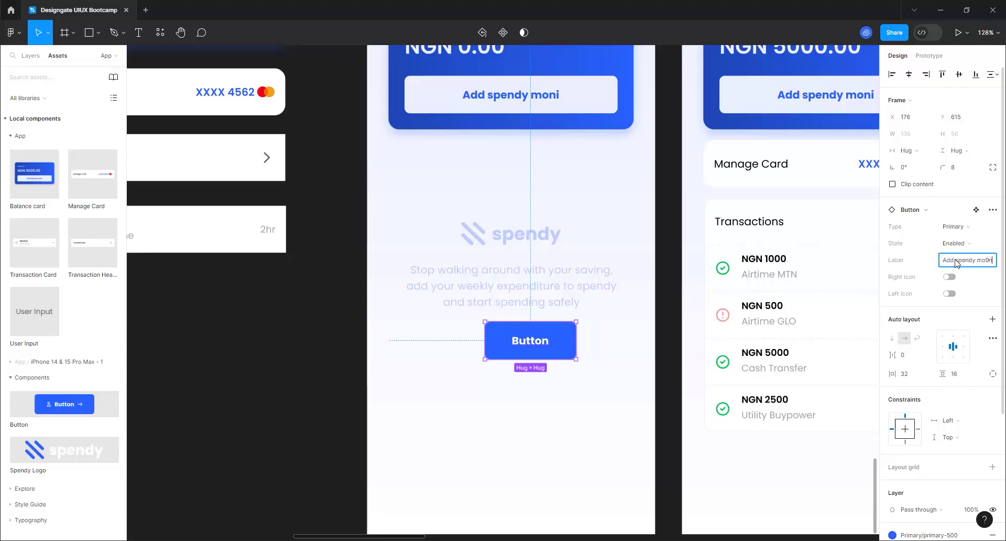
text(i)
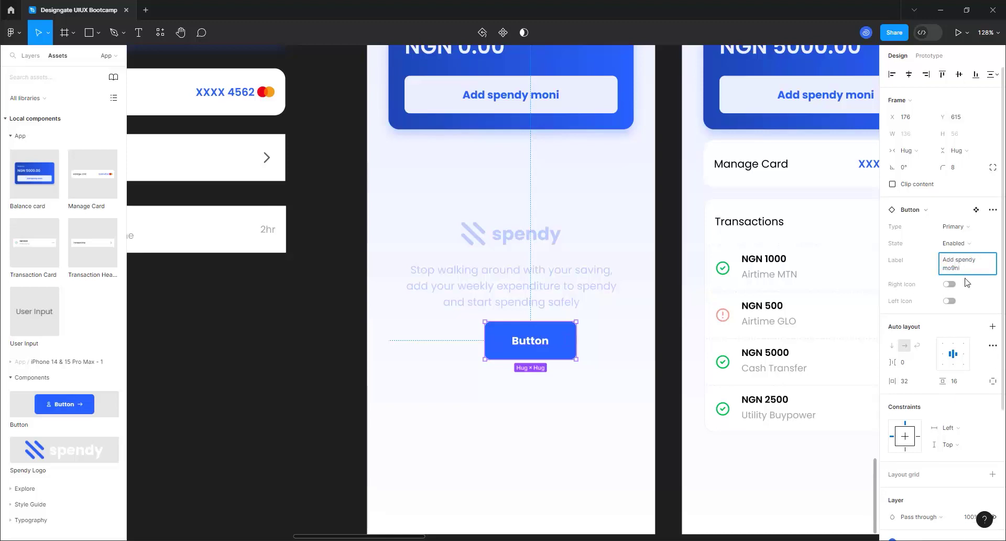
key(BackSpace)
key(BackSpace)
key(BackSpace)
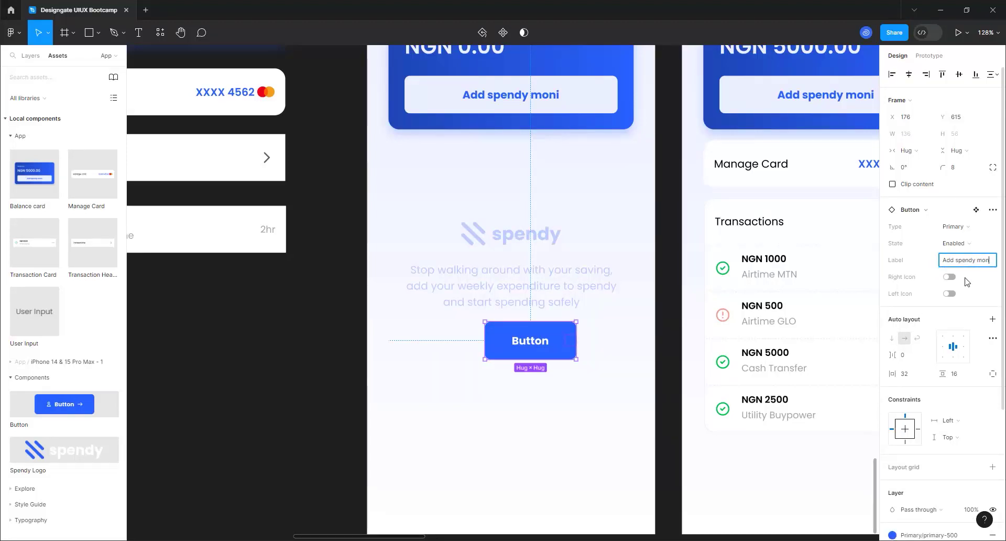
key(Return)
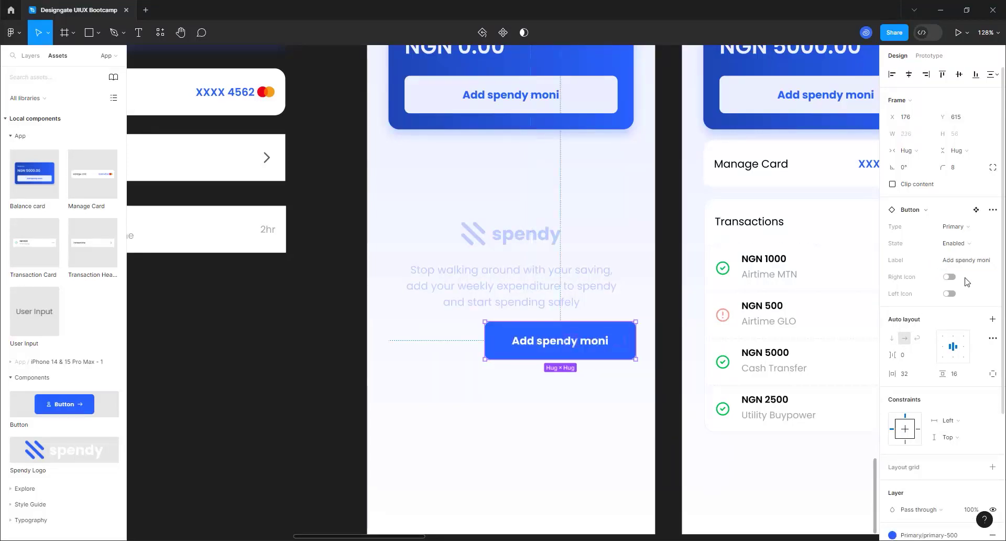
- Move the button centrally beneath the message and change its type to Outline
drag(612, 340, 566, 347)
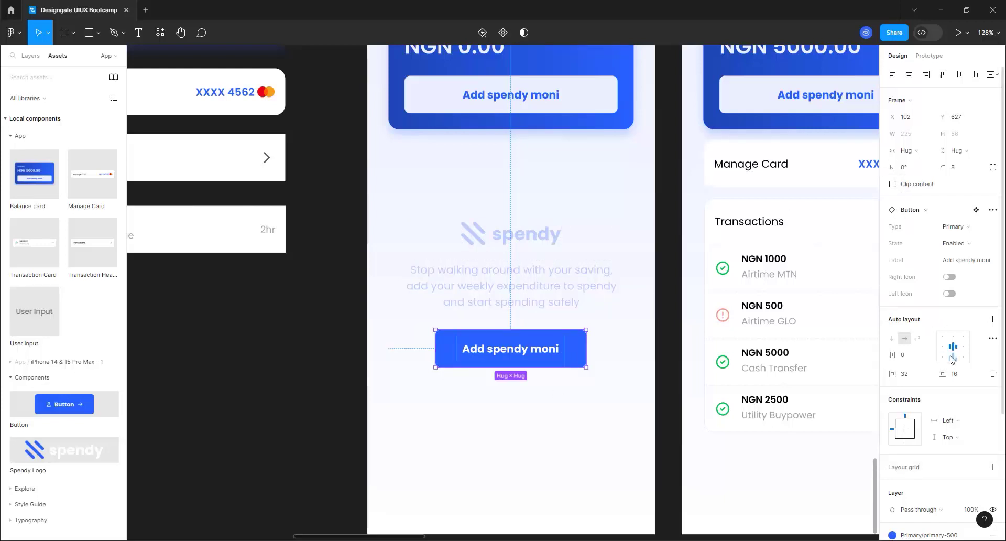
click(963, 230)
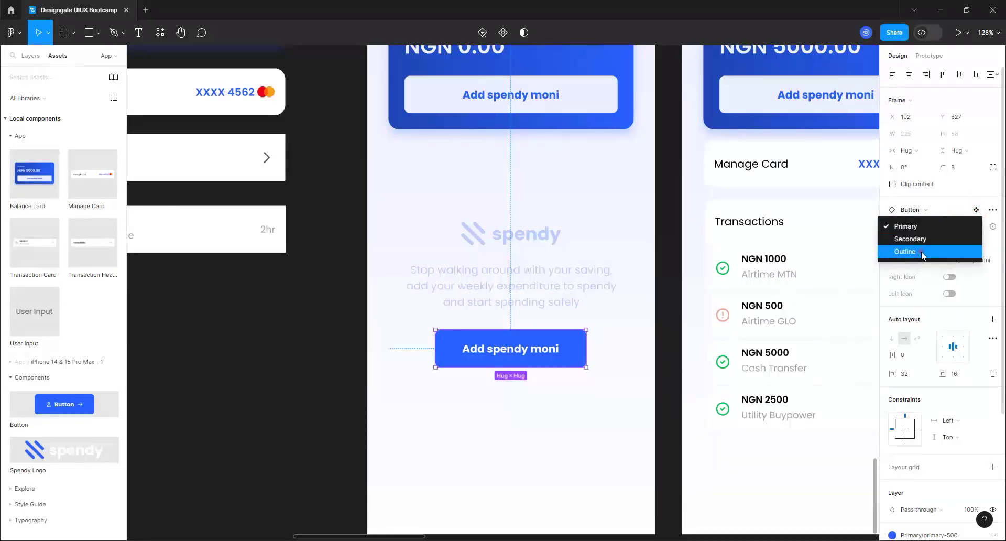
click(923, 253)
click(510, 416)
scroll(436, 326, down, 2)
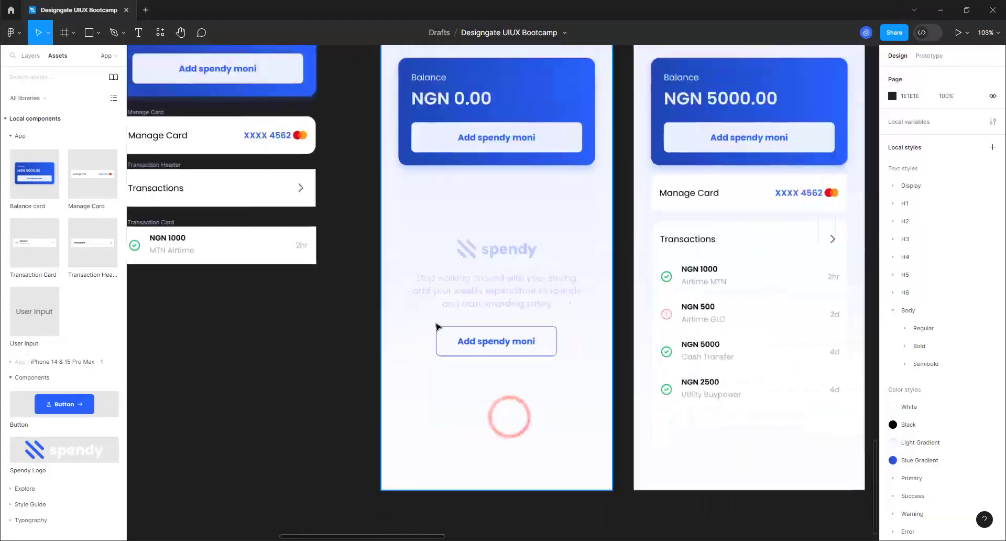
- Combine the logo-and-message group and the button in a vertical auto layout with 32 spacing
click(488, 295)
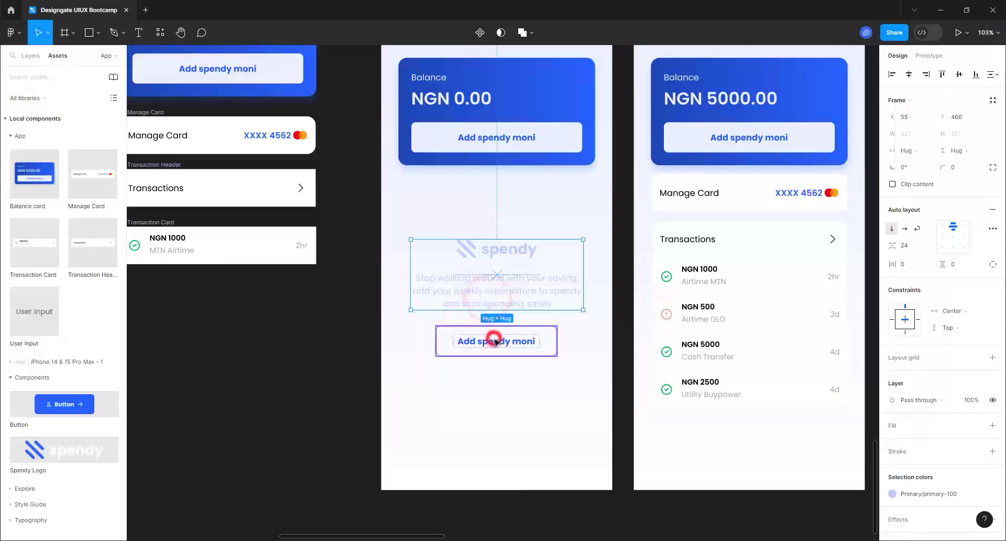
shift+click(495, 341)
key(shift+a)
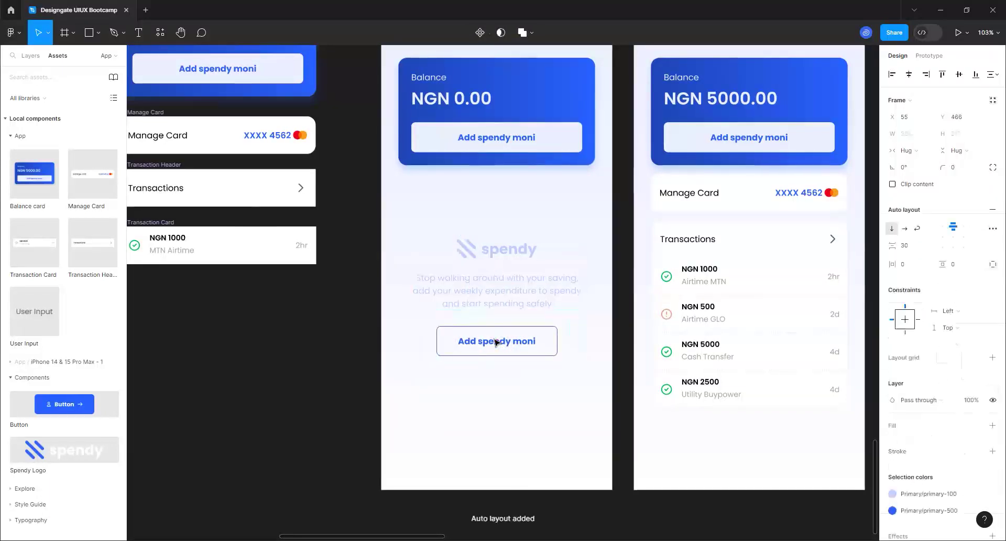
click(910, 247)
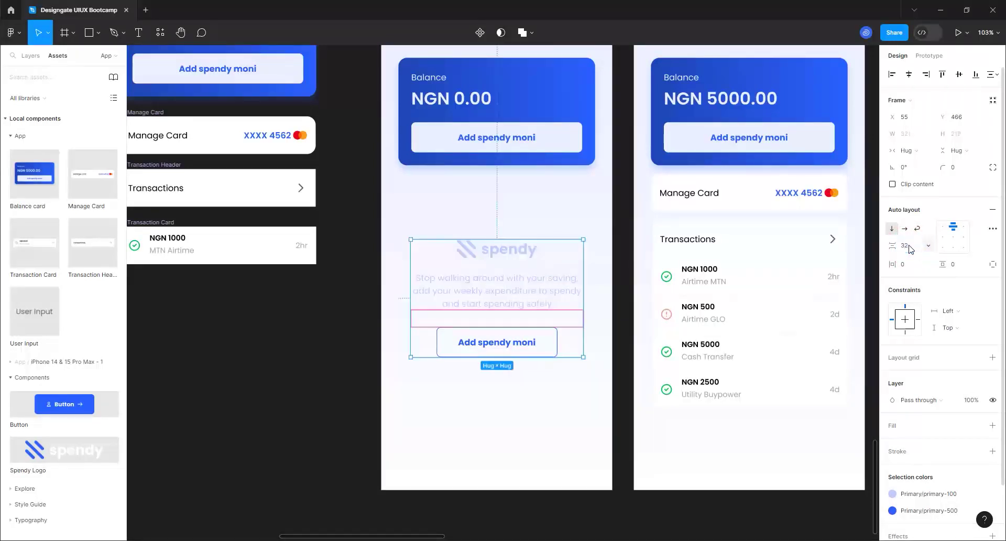
key(Return)
- Check the heights of the Manage Card and Transactions list on the Dashboard screen and the gap between them
scroll(472, 345, down, 5)
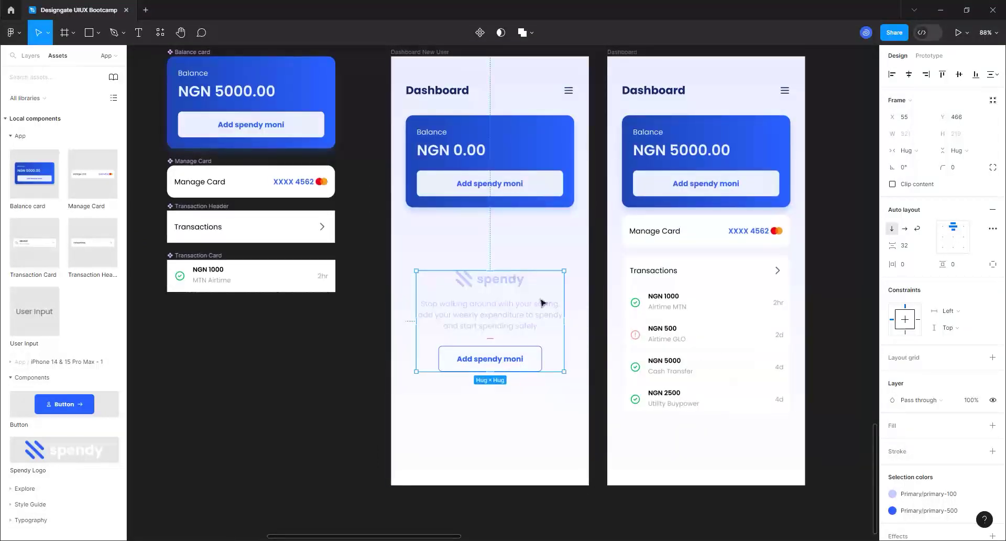
click(88, 33)
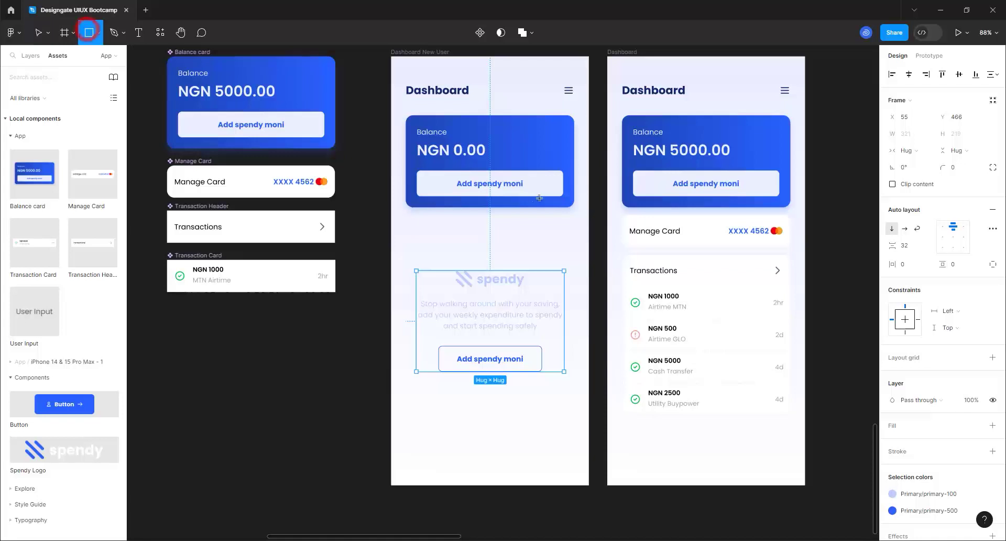
click(39, 38)
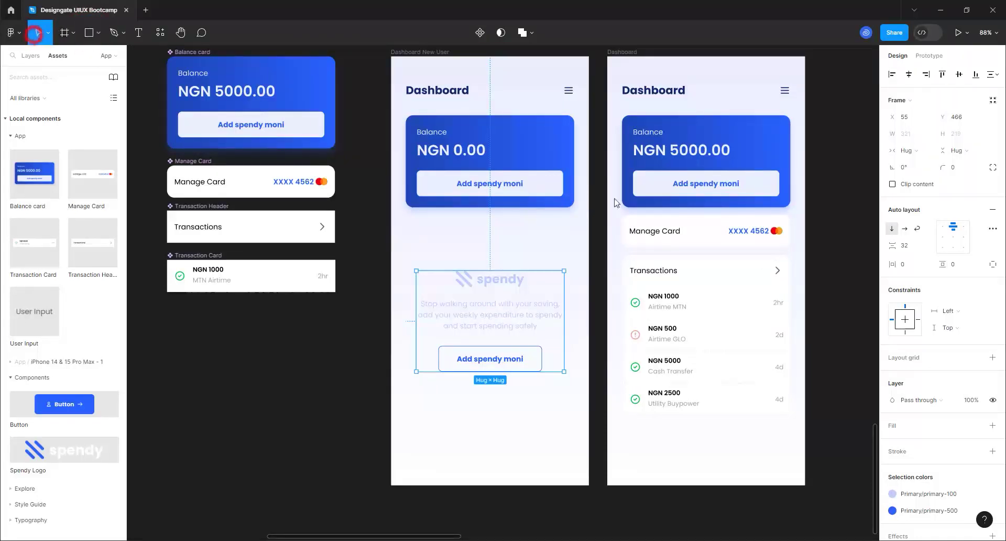
click(747, 231)
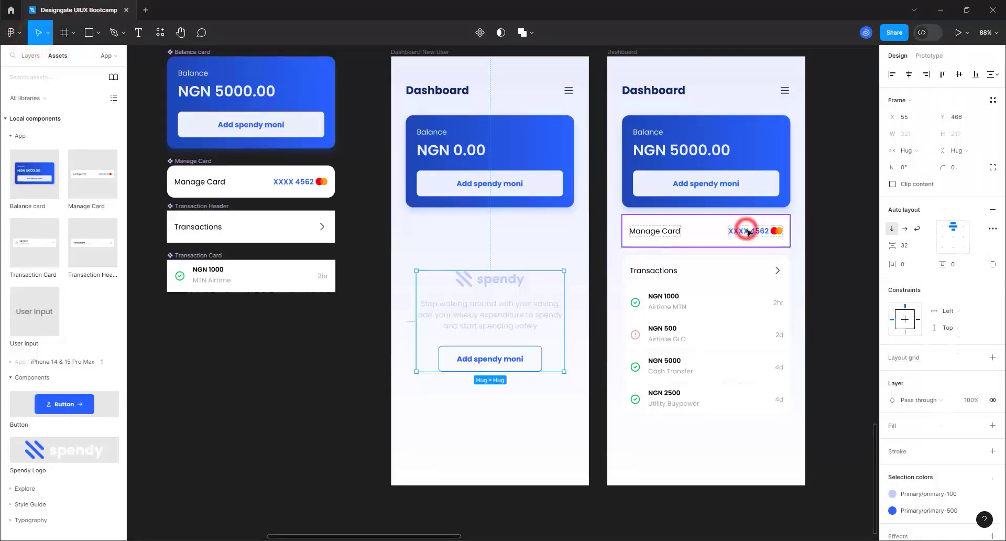
click(733, 310)
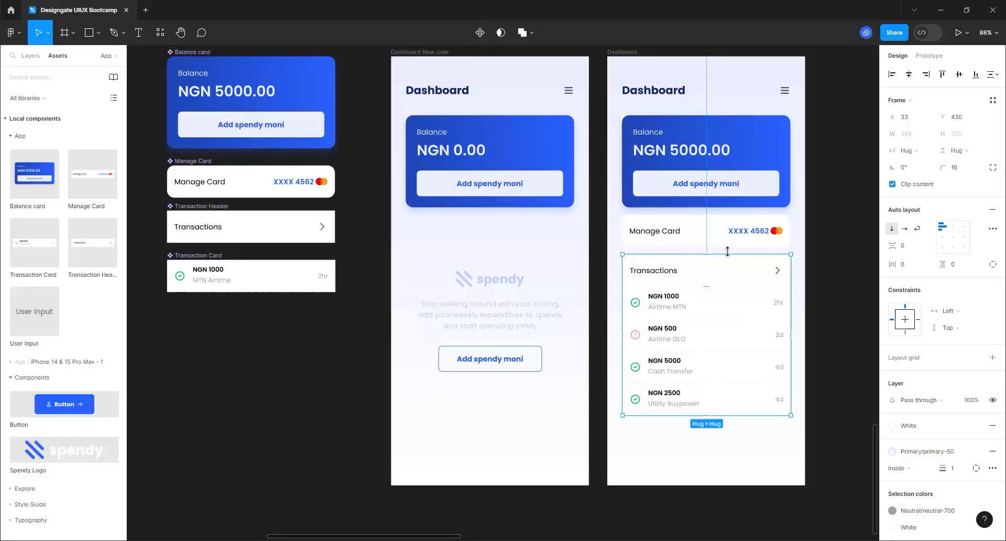
key(alt)
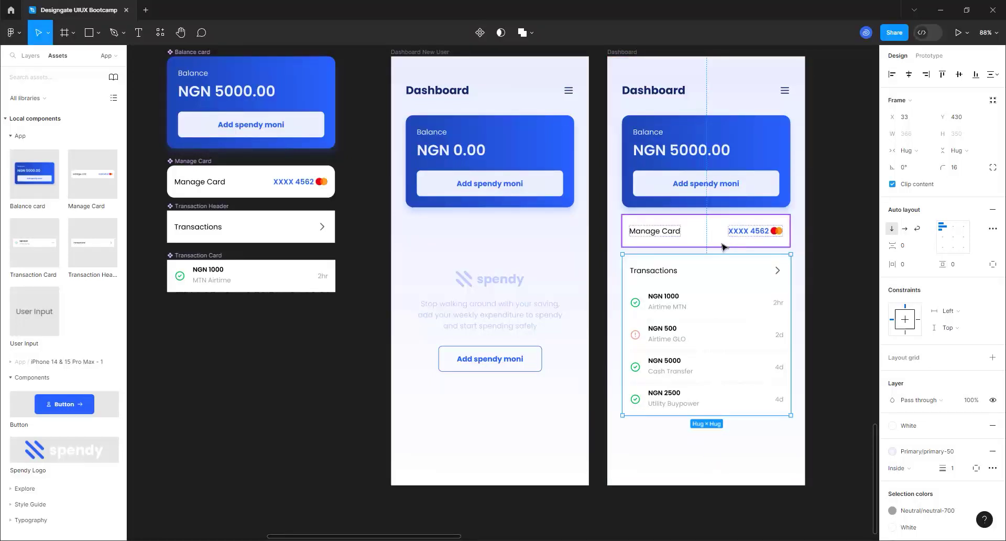
click(726, 273)
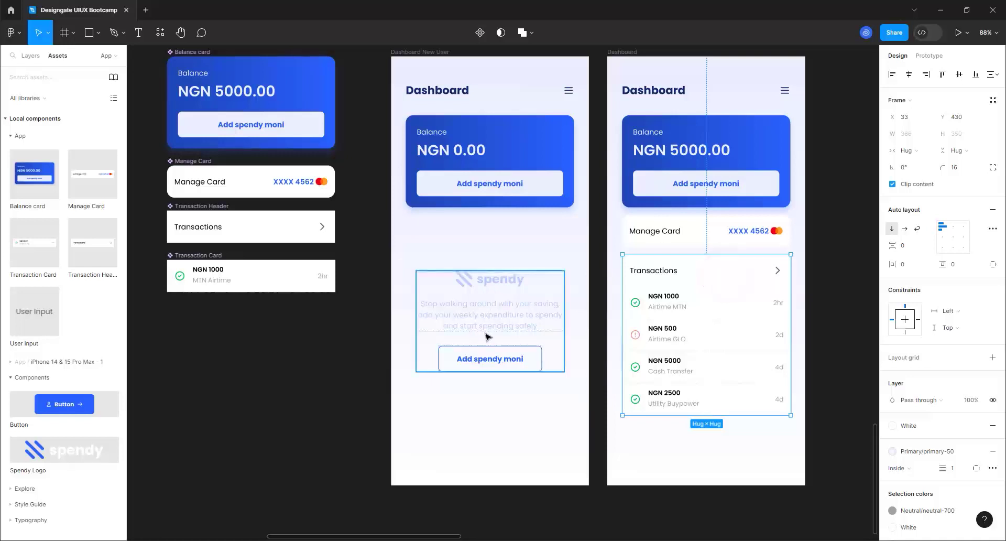
- Draw a helper rectangle about 39 wide beside the Dashboard New User frame and set its height to 350+16+70
click(90, 32)
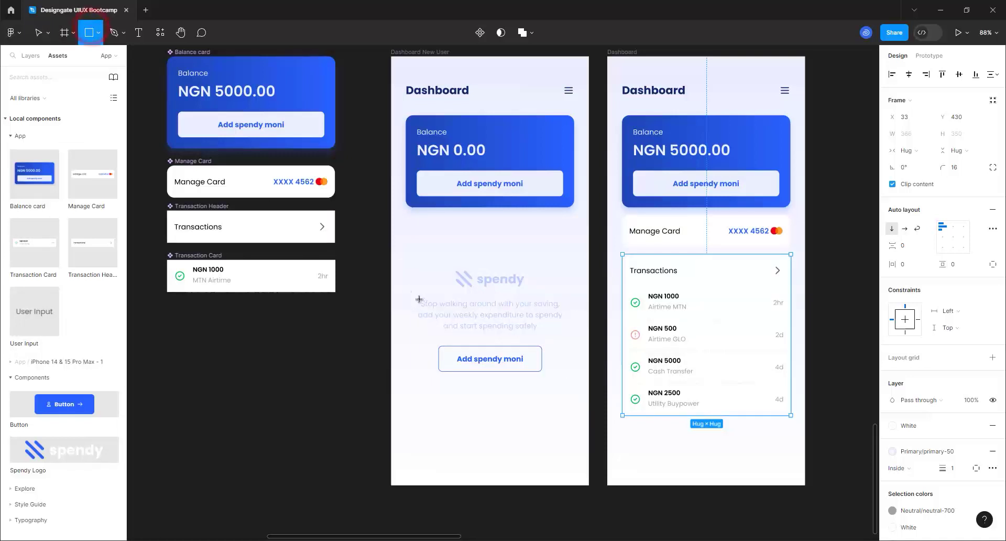
drag(367, 231, 385, 409)
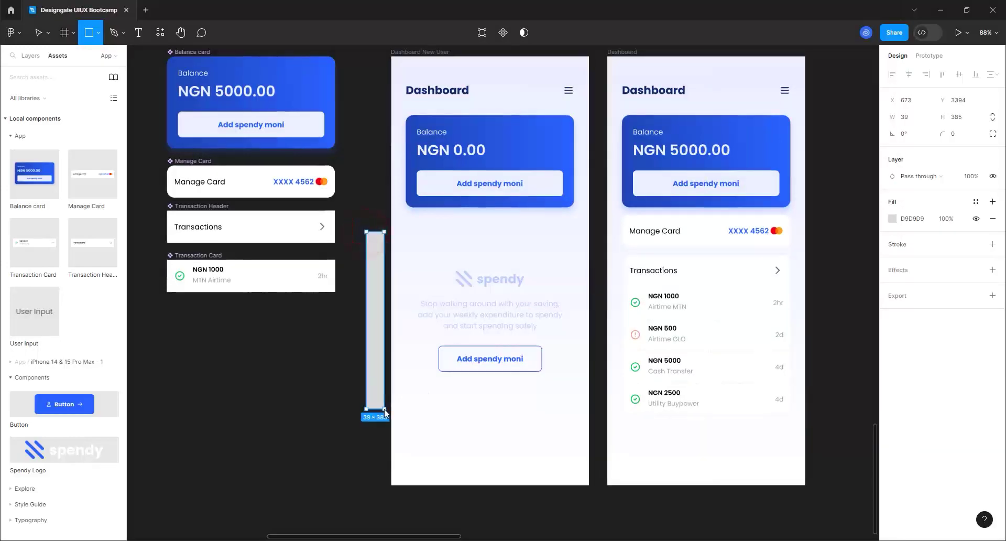
click(960, 122)
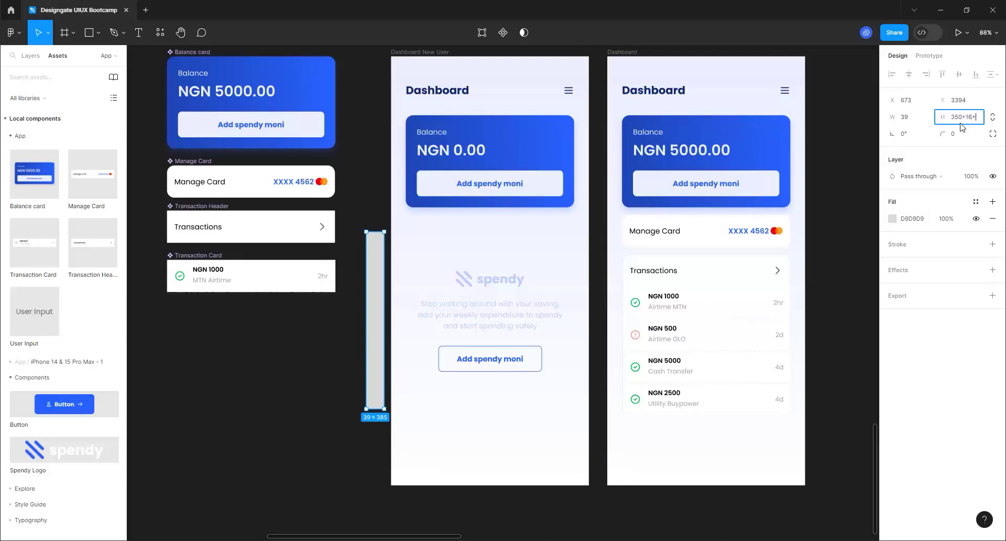
text(350+16+70)
key(Return)
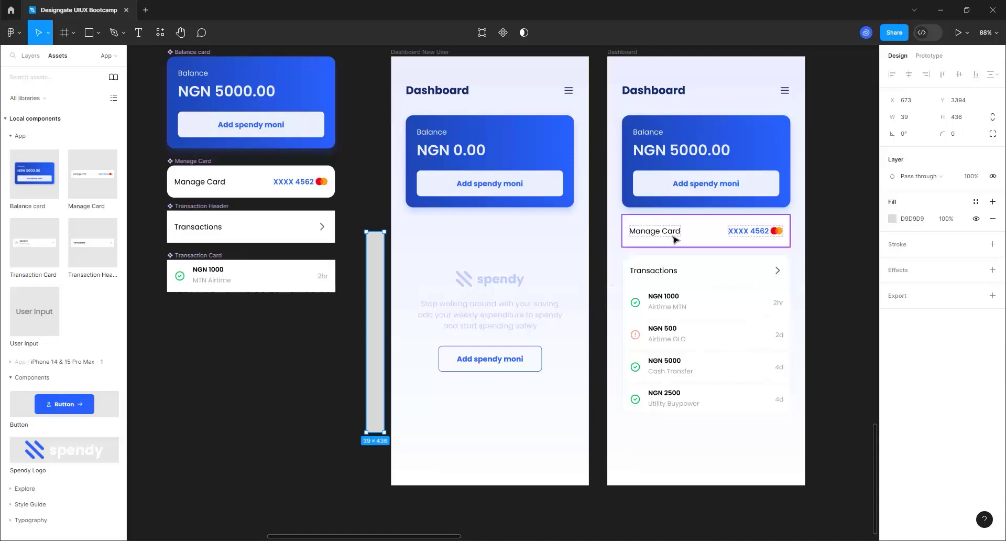
- Move the helper rectangle beside the Dashboard frame and align its top edge with the Manage Card
drag(378, 249, 822, 236)
key(shift+r)
click(759, 236)
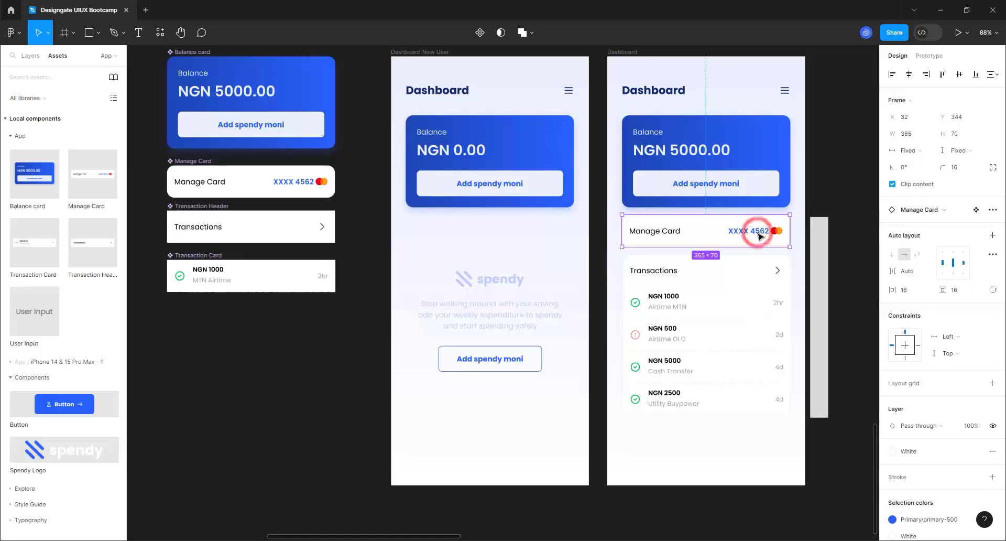
shift+click(819, 228)
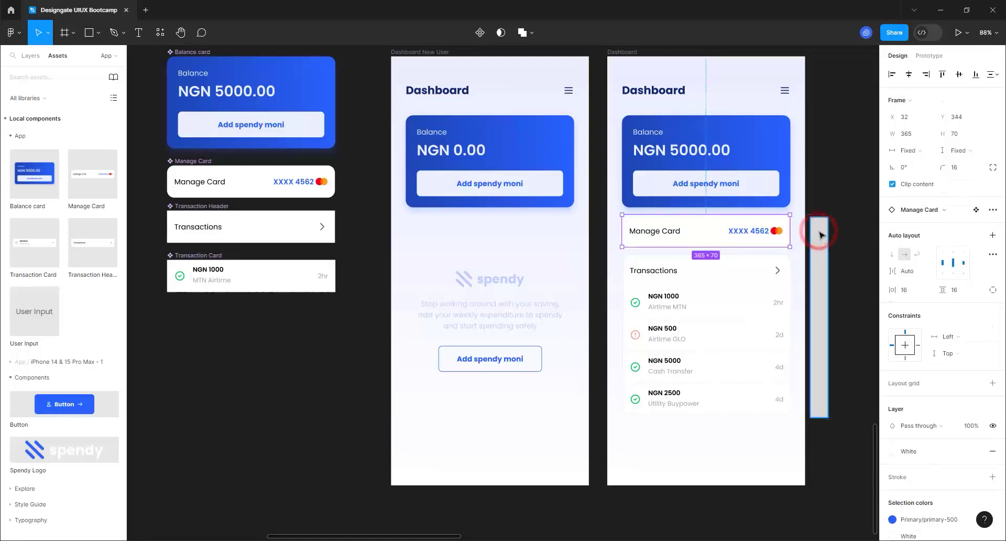
click(942, 74)
click(824, 200)
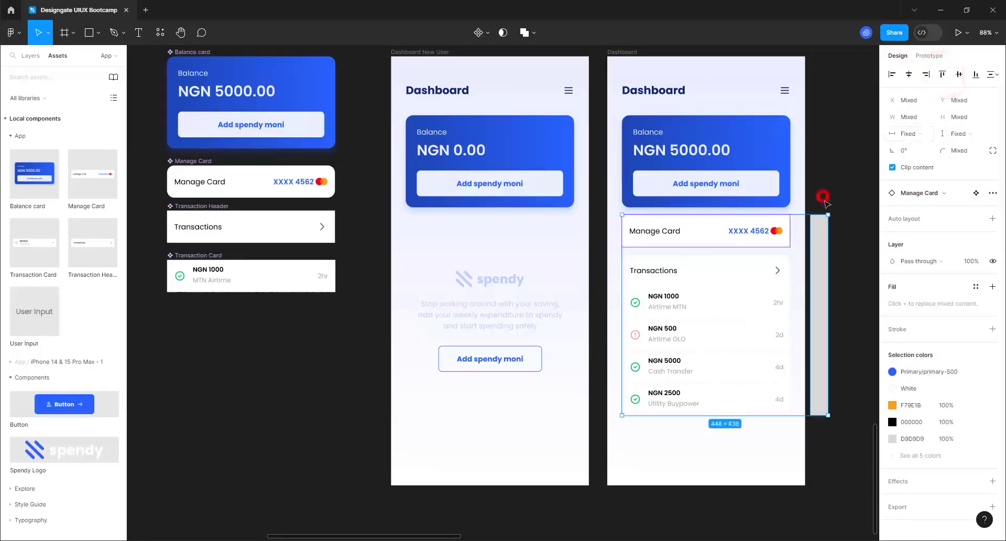
- Center the empty-state layout vertically against the helper rectangle, and delete the rectangle
click(820, 233)
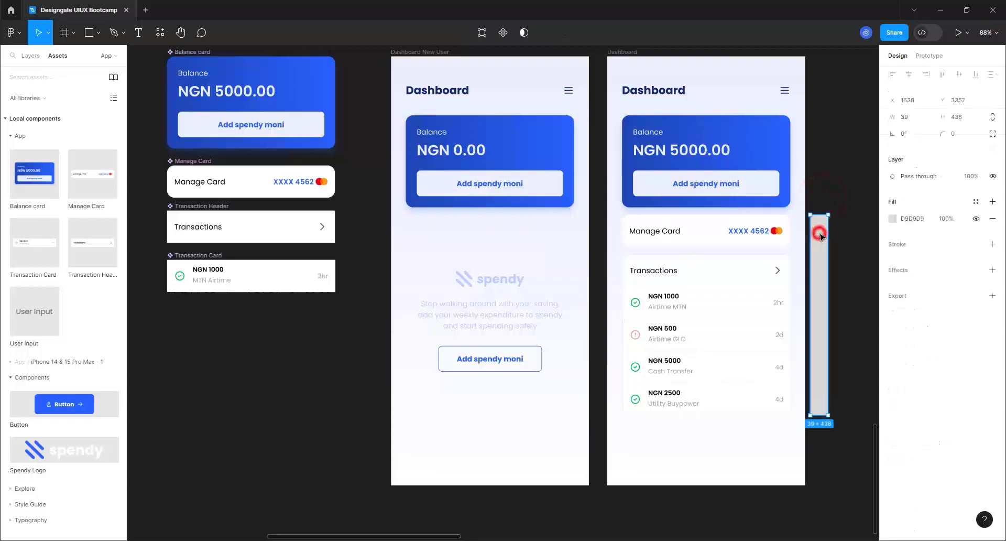
click(476, 313)
shift+click(821, 278)
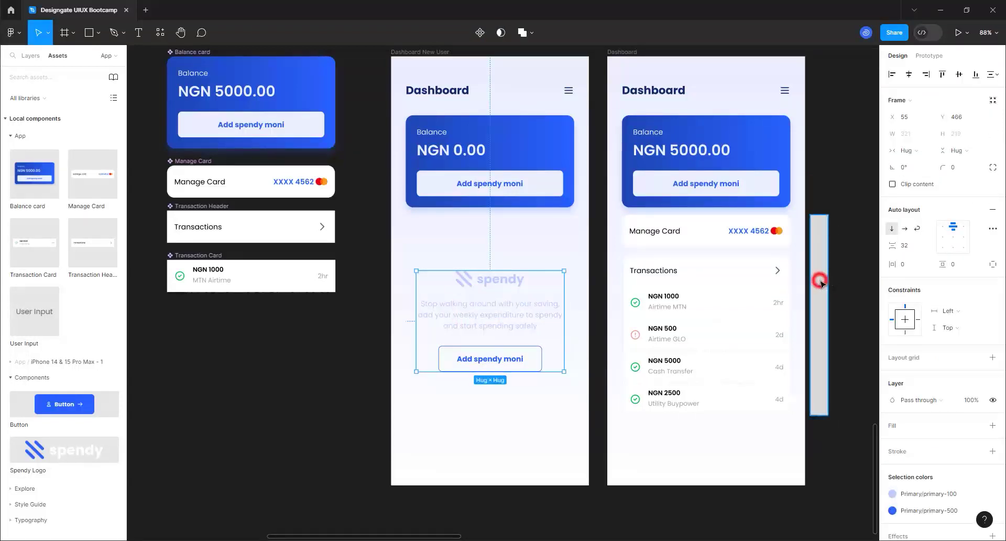
click(961, 74)
click(839, 184)
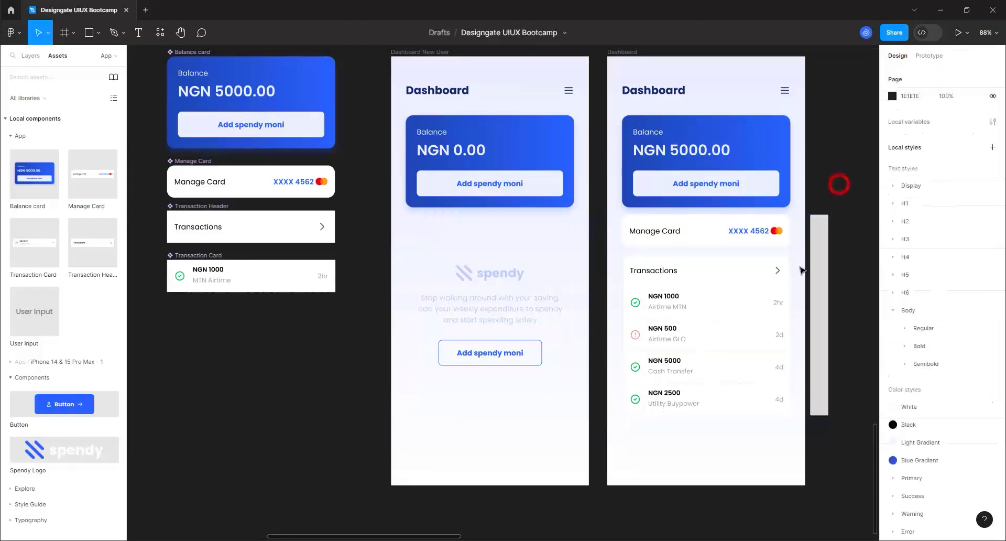
click(820, 272)
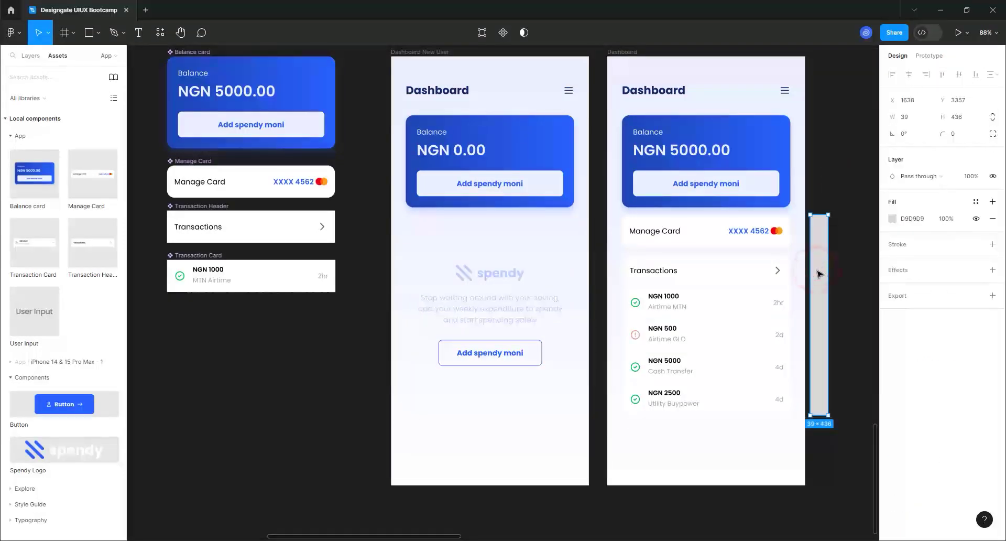
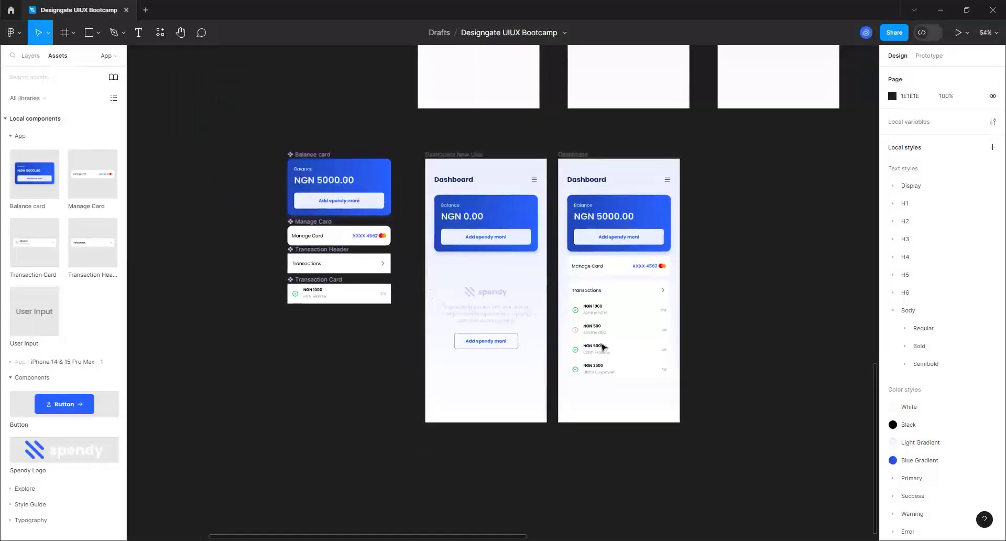
- Center the empty-state layout horizontally in the Dashboard New User frame
scroll(603, 346, up, 2)
click(471, 326)
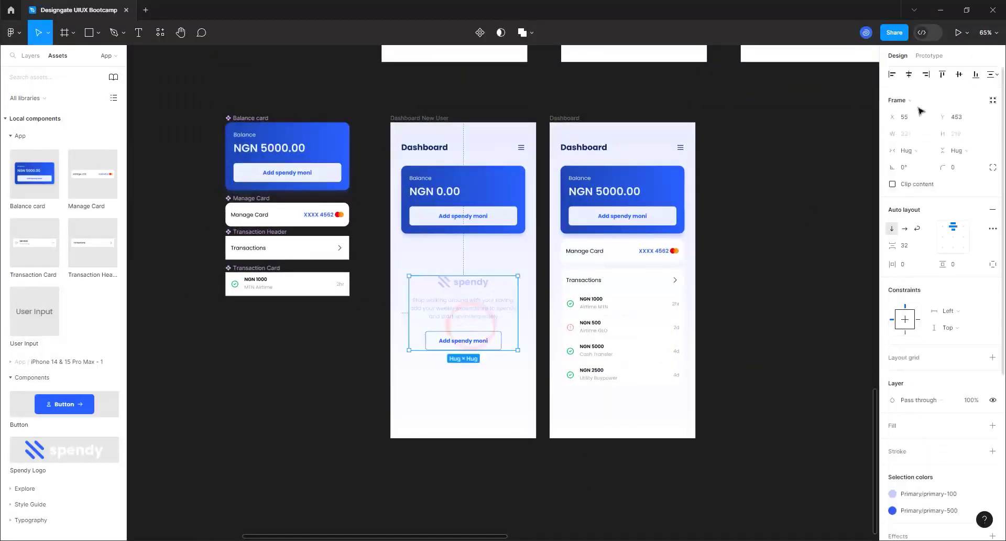
click(909, 74)
click(734, 218)
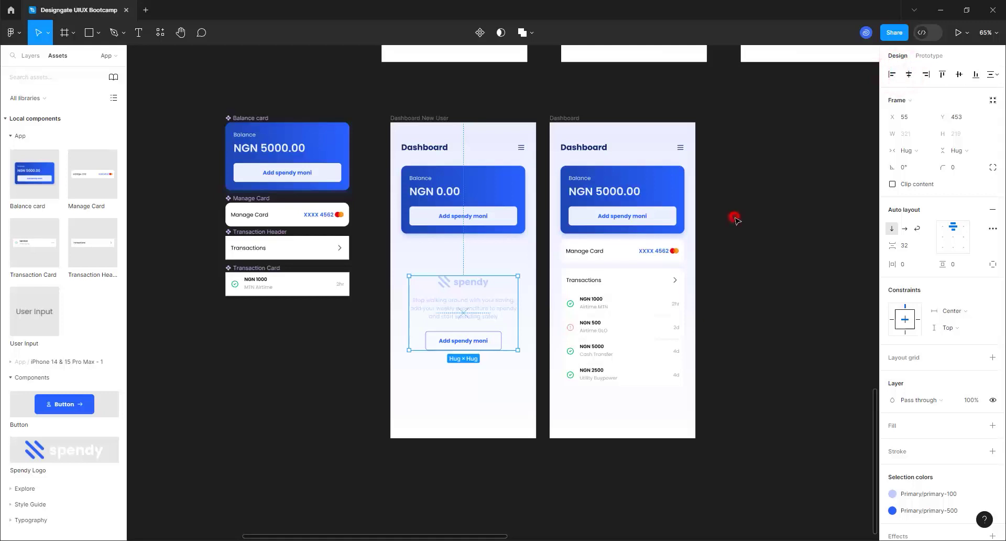
- Examine the centered empty state in the Dashboard New User frame and compare it with the regular Dashboard frame
click(429, 118)
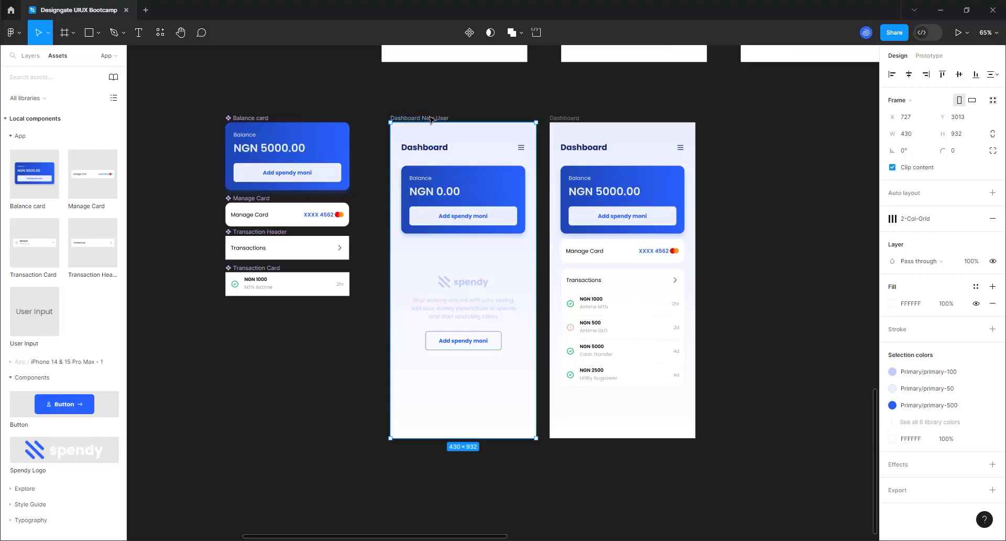
click(430, 313)
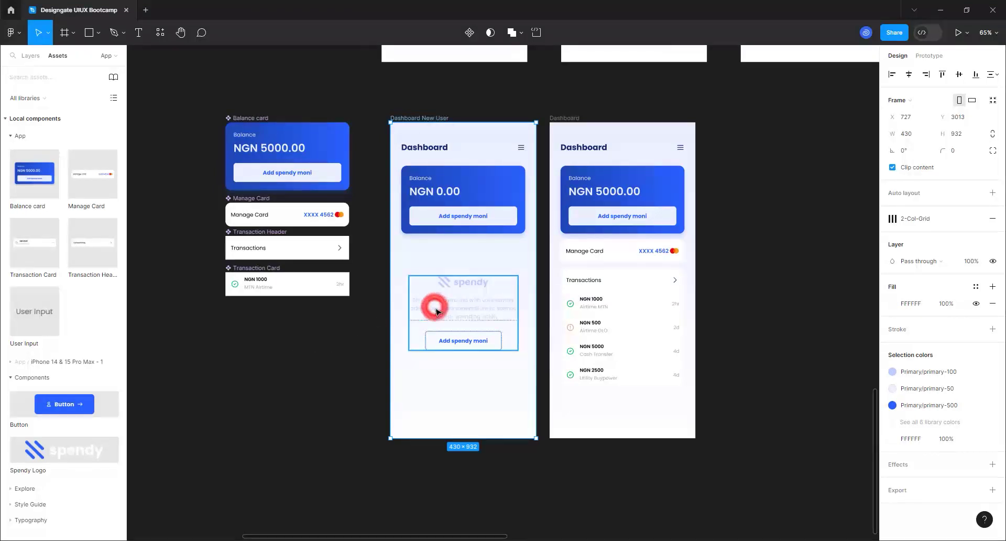
scroll(433, 318, up, 3)
scroll(432, 314, up, 3)
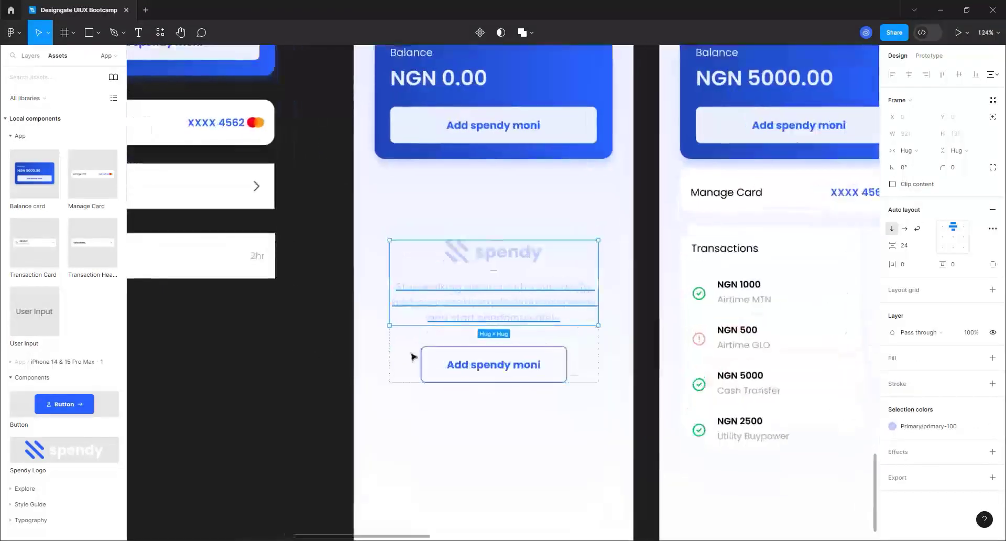
click(312, 347)
scroll(499, 404, down, 4)
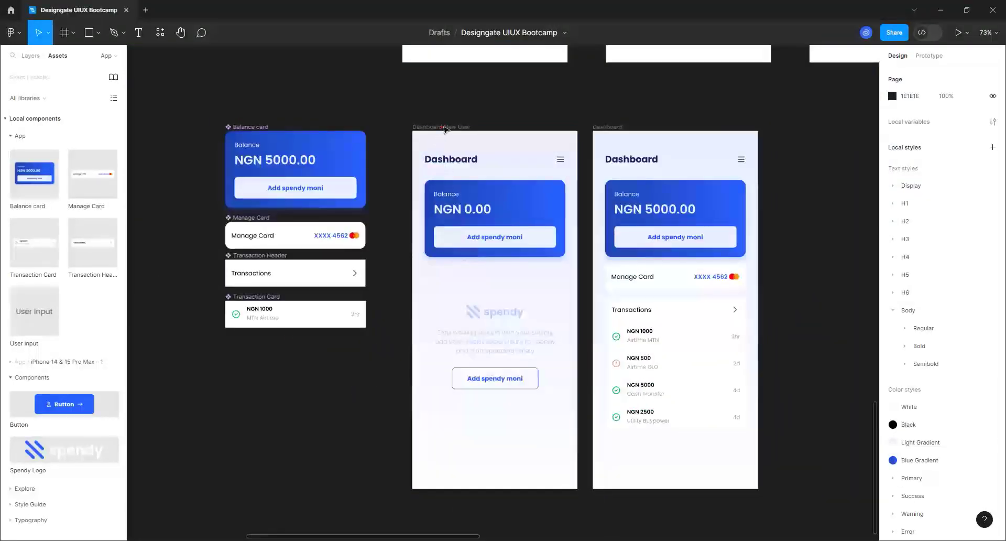
click(442, 127)
scroll(506, 386, up, 2)
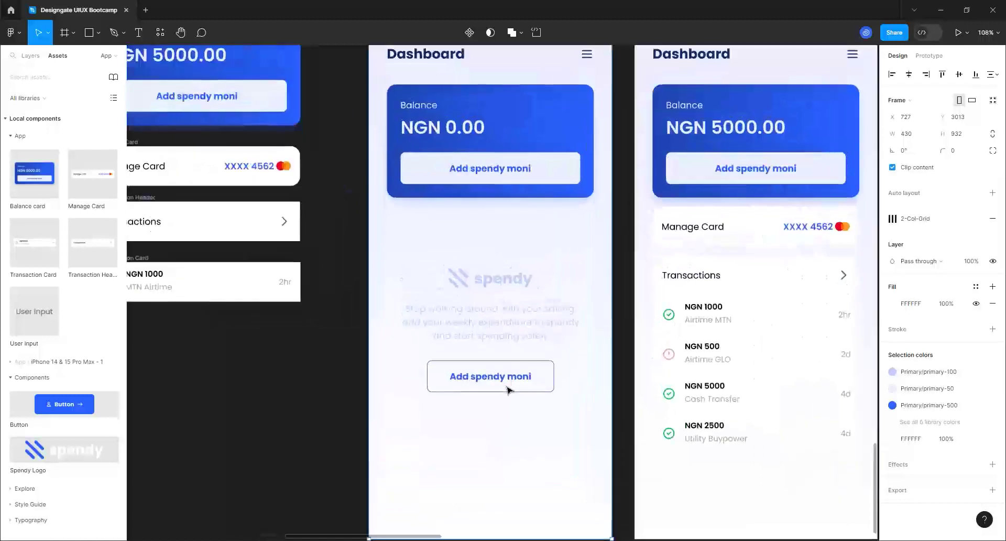
scroll(507, 389, up, 1)
scroll(507, 389, up, 2)
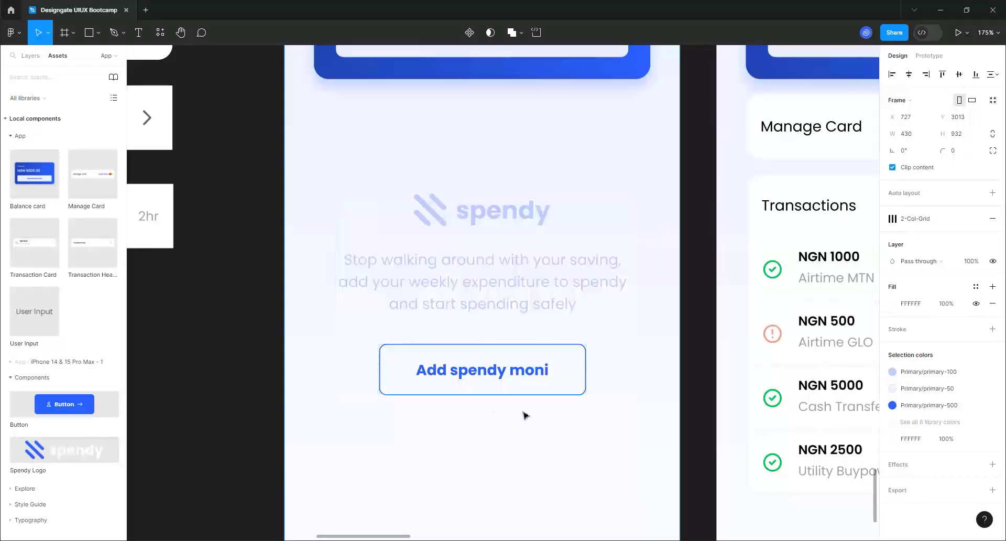
scroll(402, 356, down, 5)
scroll(399, 378, down, 3)
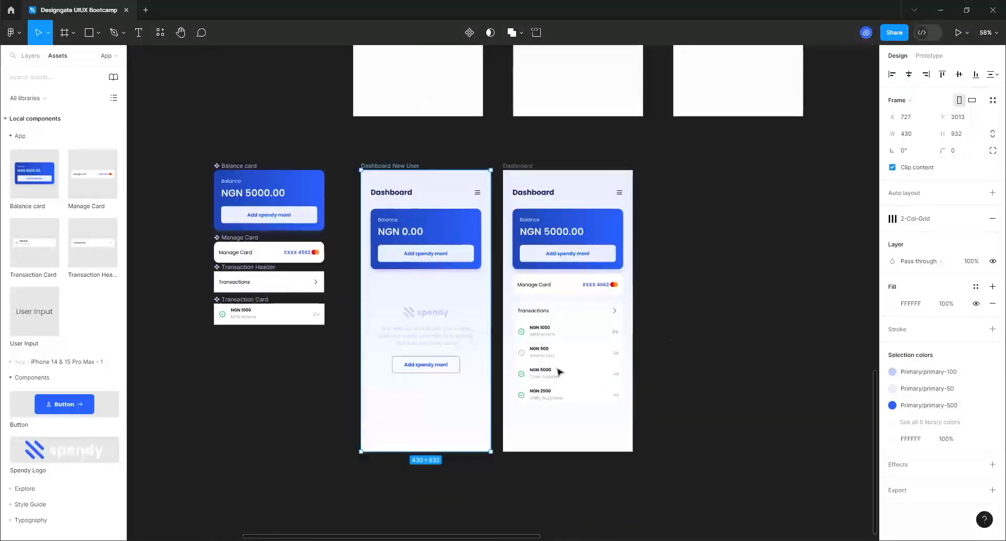
scroll(377, 407, down, 1)
scroll(708, 339, up, 1)
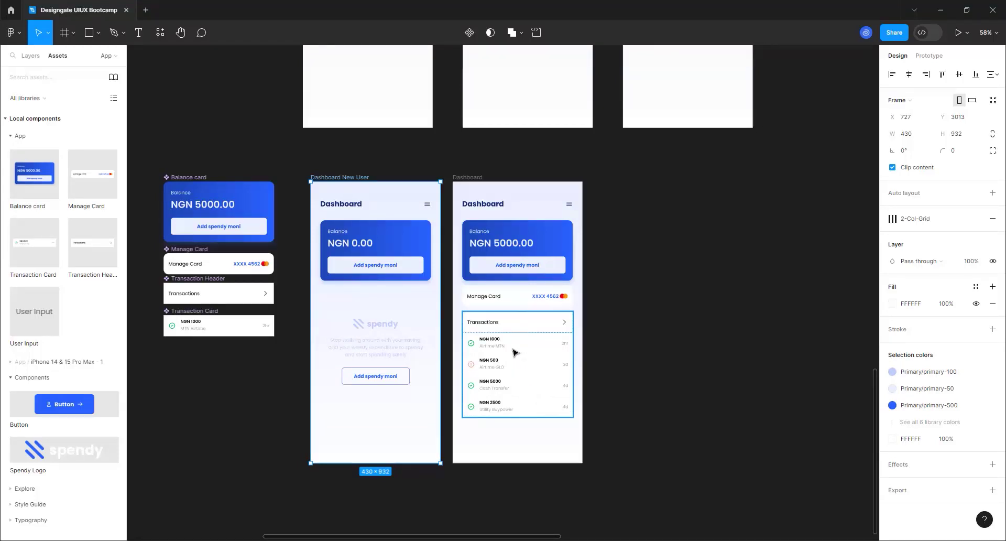
- Duplicate the correct recovery email frame, place the copy directly below its original, and shift the Dashboard frame to X 1244
scroll(513, 352, down, 5)
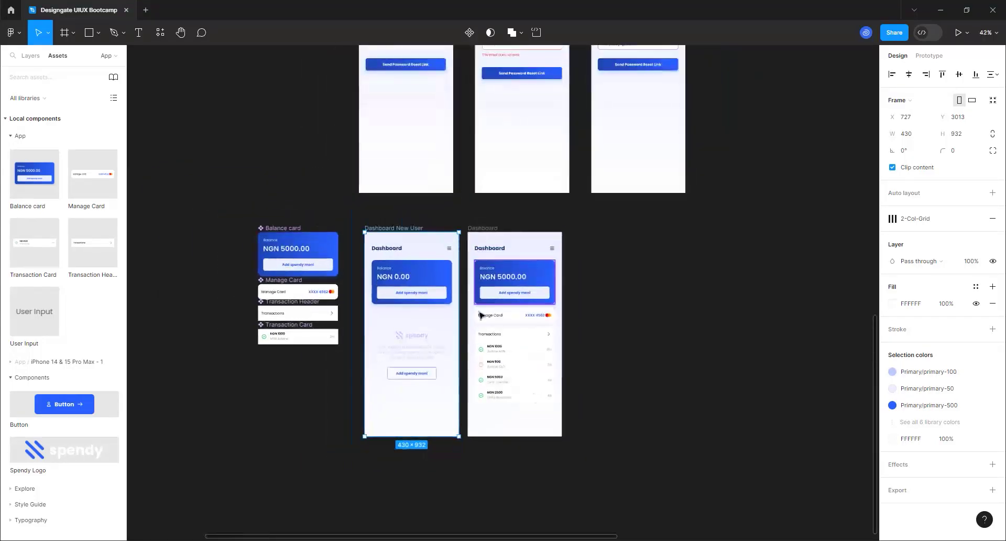
scroll(534, 393, down, 2)
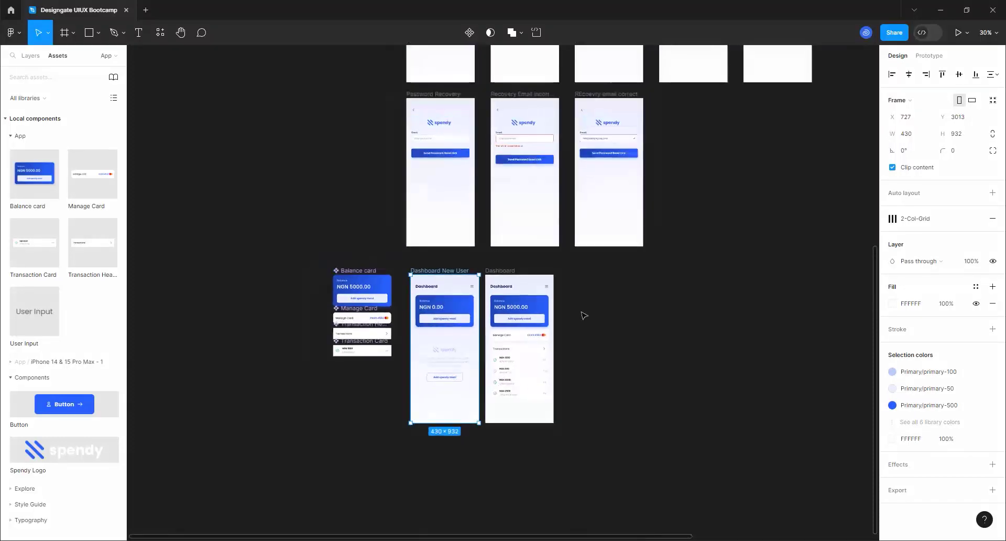
click(610, 95)
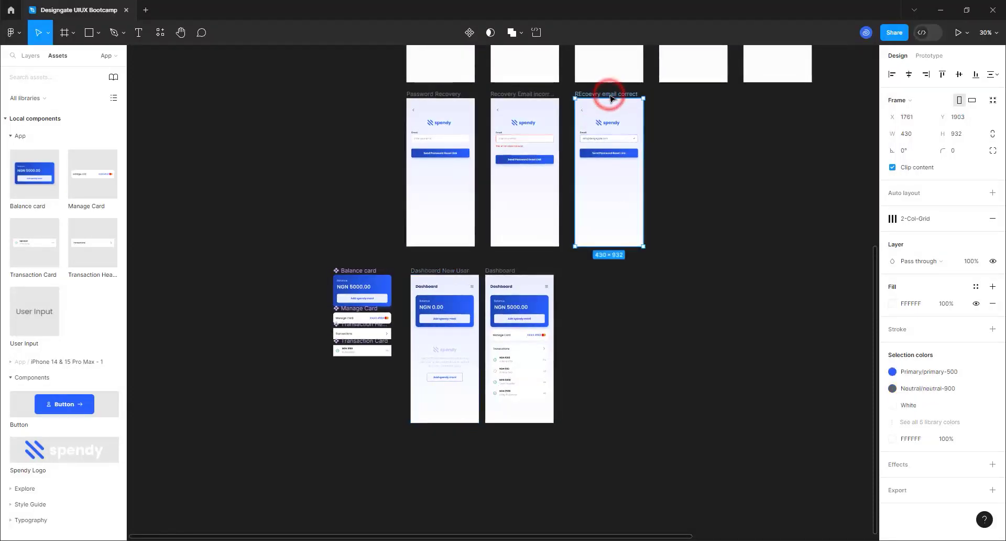
key(ctrl+d)
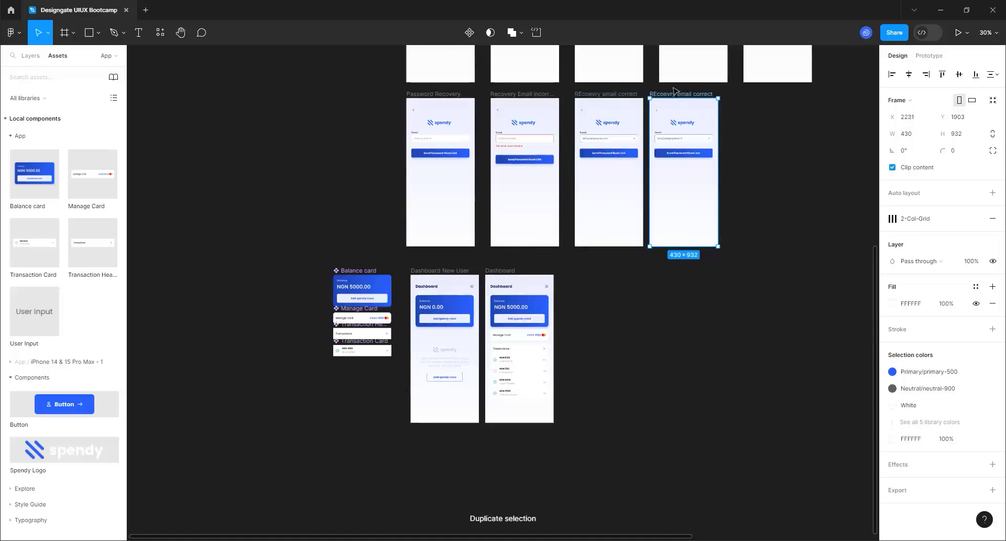
drag(675, 93, 604, 272)
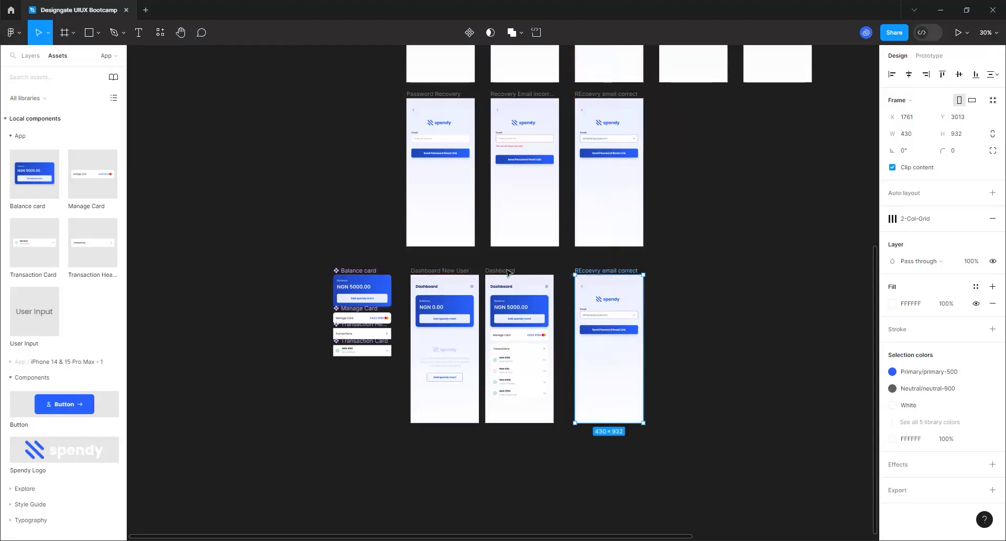
drag(508, 274, 514, 272)
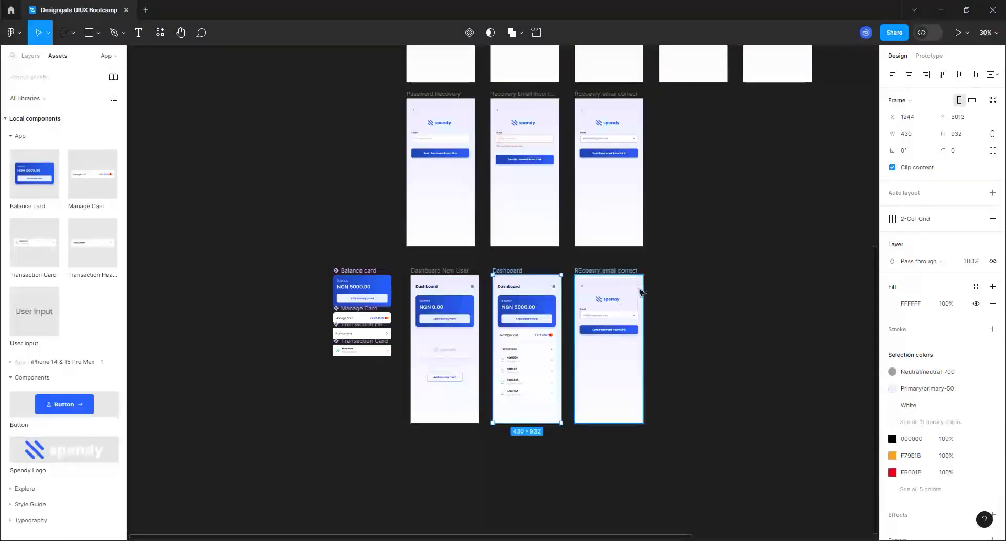
- Rename the copied recovery email frame beside the Dashboard frame as Transaction
scroll(645, 296, up, 5)
scroll(595, 321, up, 2)
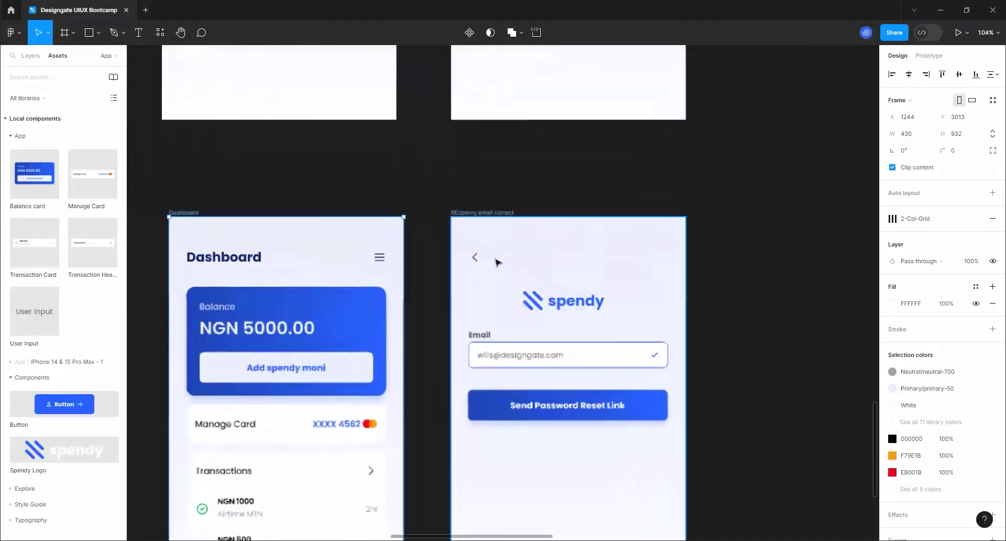
click(488, 213)
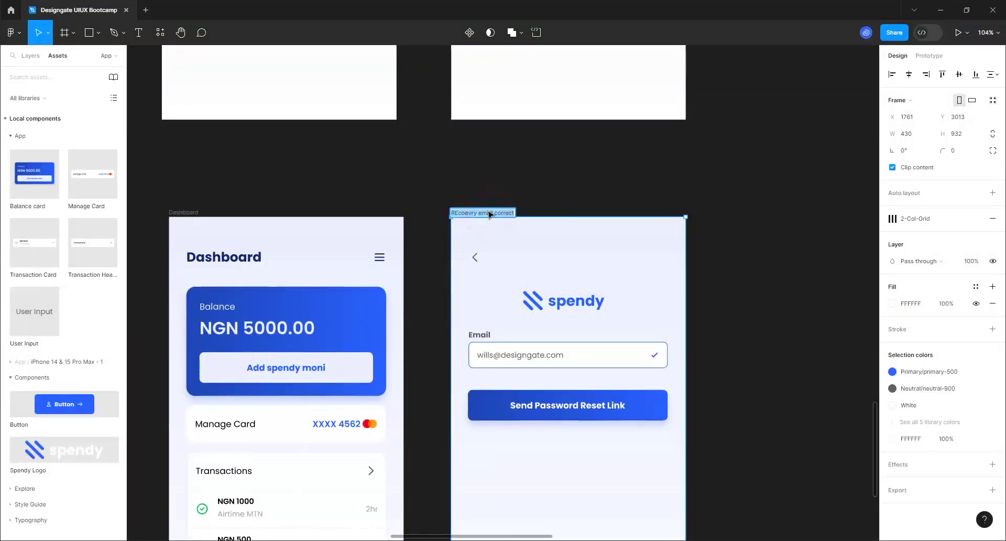
text(Transaction)
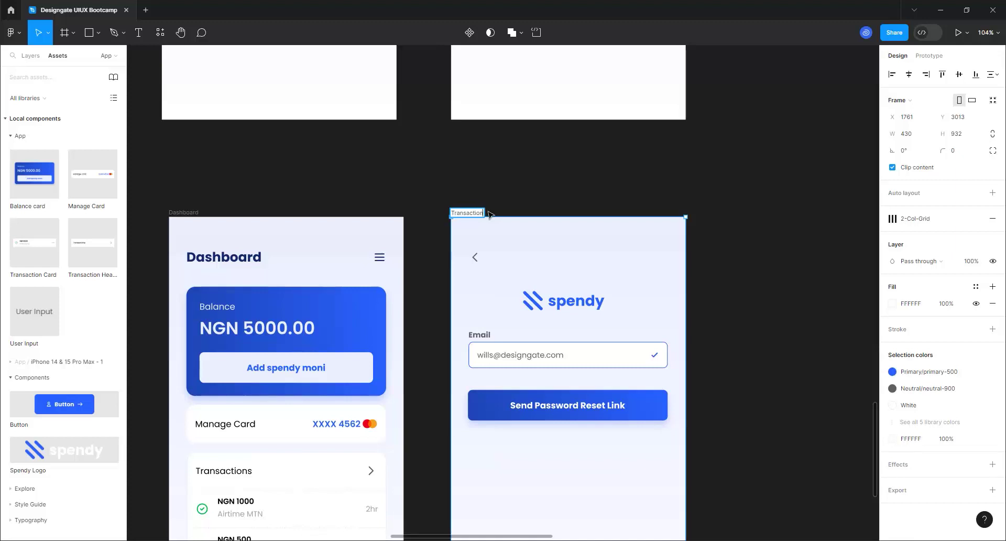
text( H)
- Delete the Spendy logo and the email form with its reset button from the Transaction frame
click(573, 310)
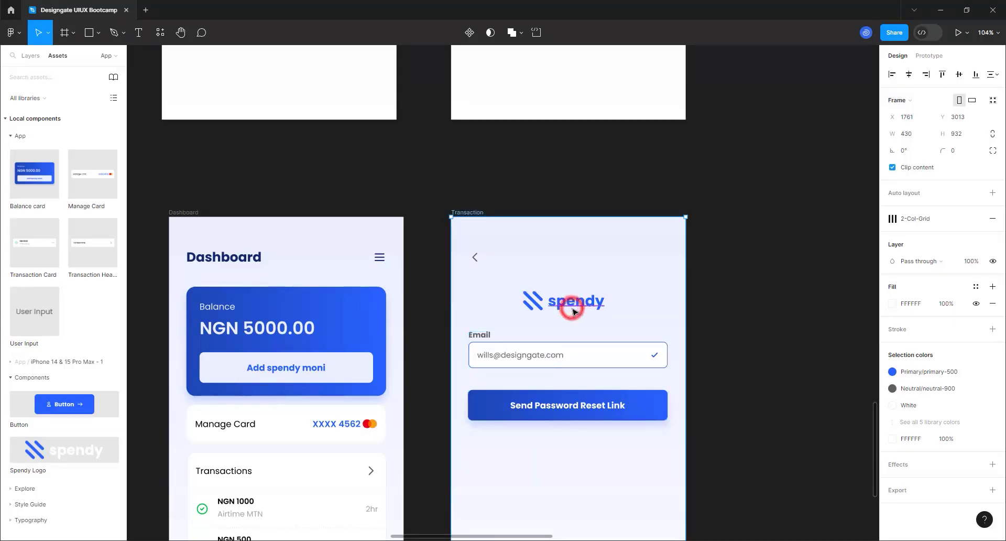
key(Delete)
click(578, 360)
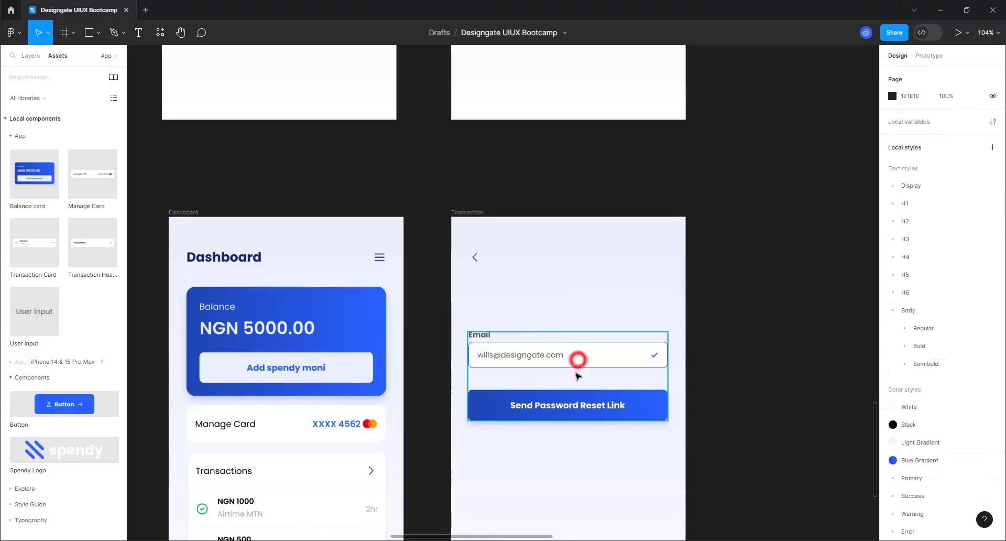
key(Delete)
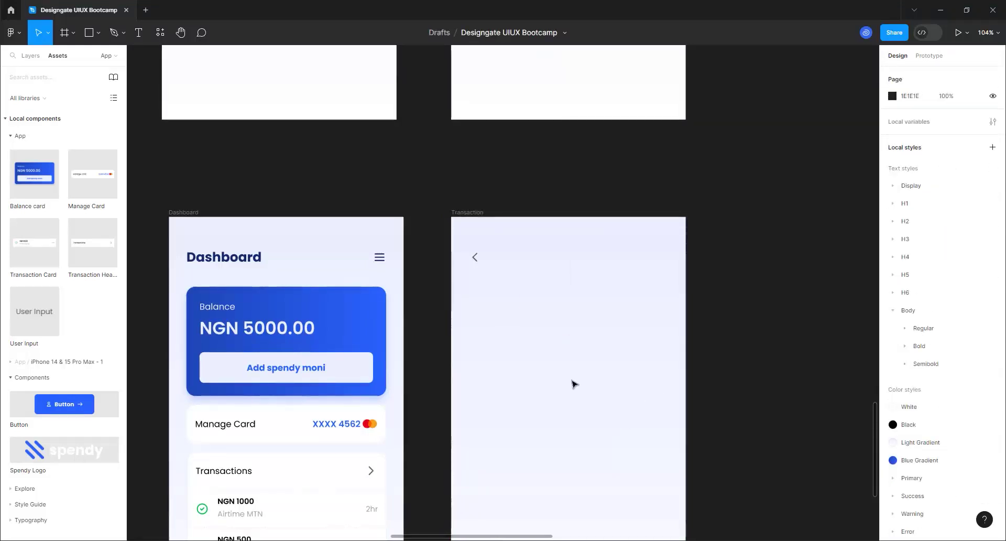
- Show the hidden Guide group in the Transaction frame
click(469, 213)
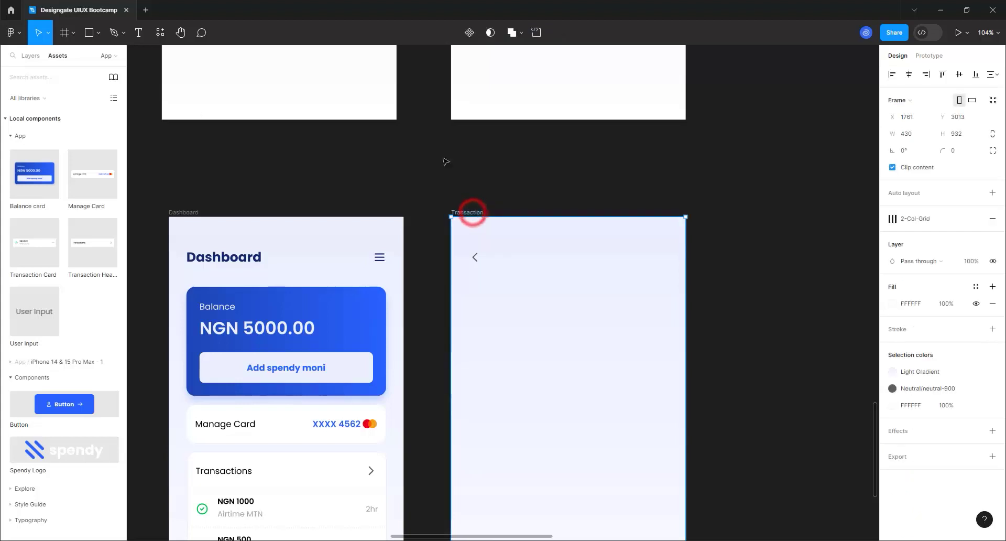
click(32, 57)
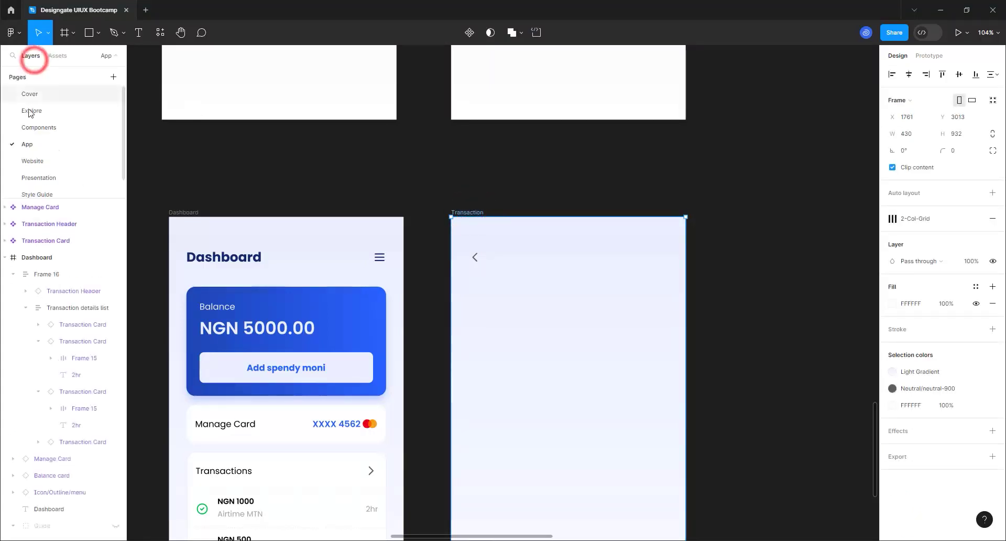
scroll(544, 285, down, 5)
click(543, 285)
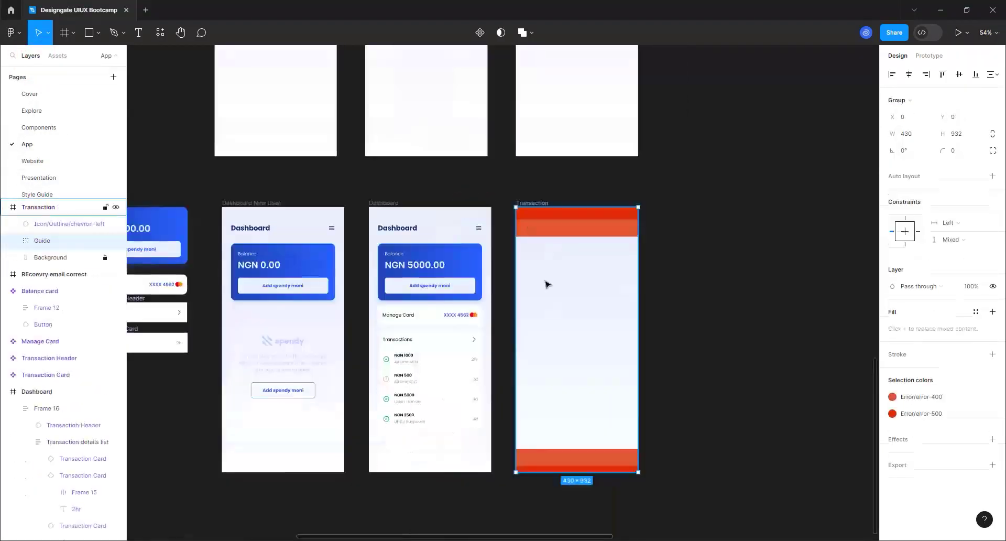
- Duplicate the Dashboard frame's heading and move the copy into the Transaction frame at about X 146, Y 236
scroll(558, 369, up, 4)
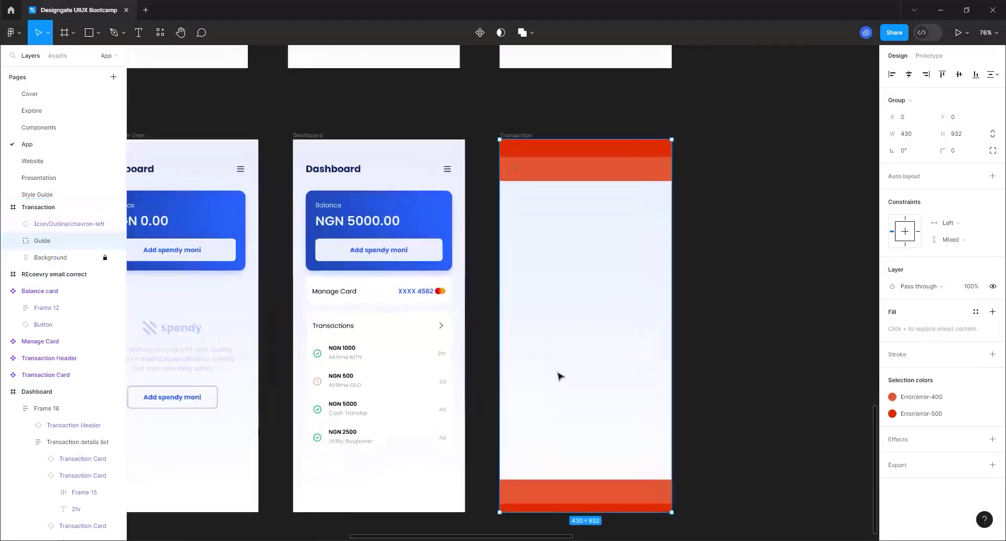
scroll(560, 376, up, 2)
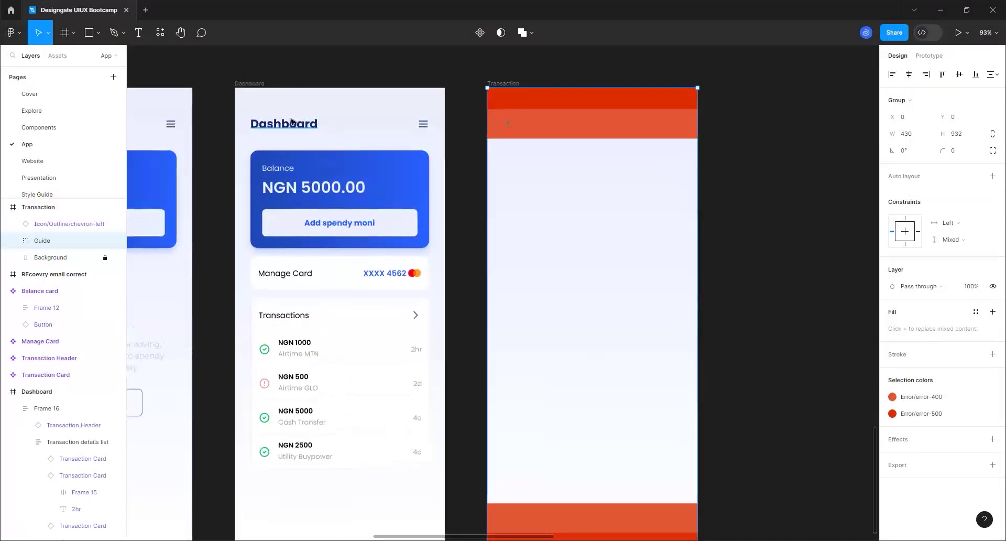
click(285, 129)
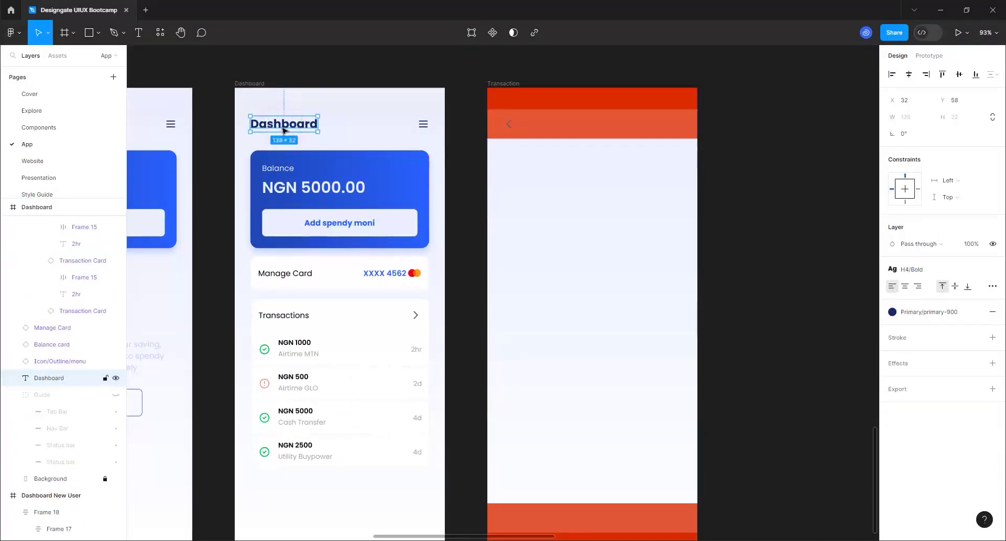
key(ctrl+d)
drag(284, 129, 590, 217)
- Change the copied heading's text to NGN 1,000.00 and move it to about X 120, Y 227
double_click(590, 217)
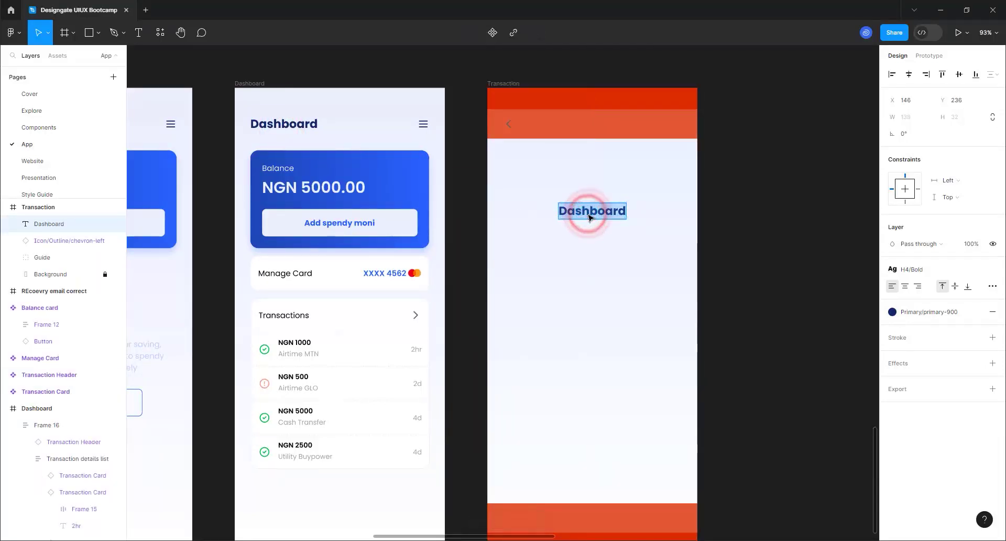
text(NGN 1)
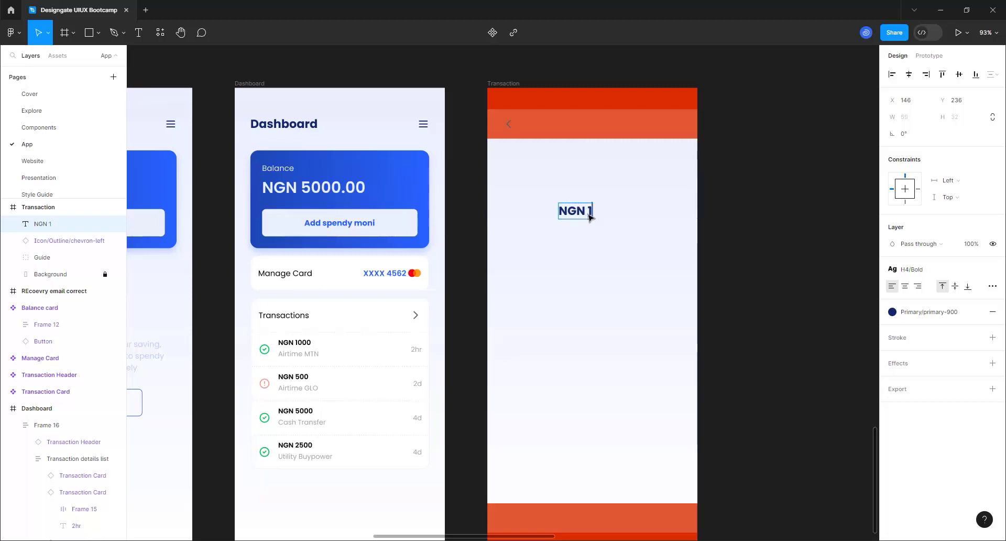
text(0000)
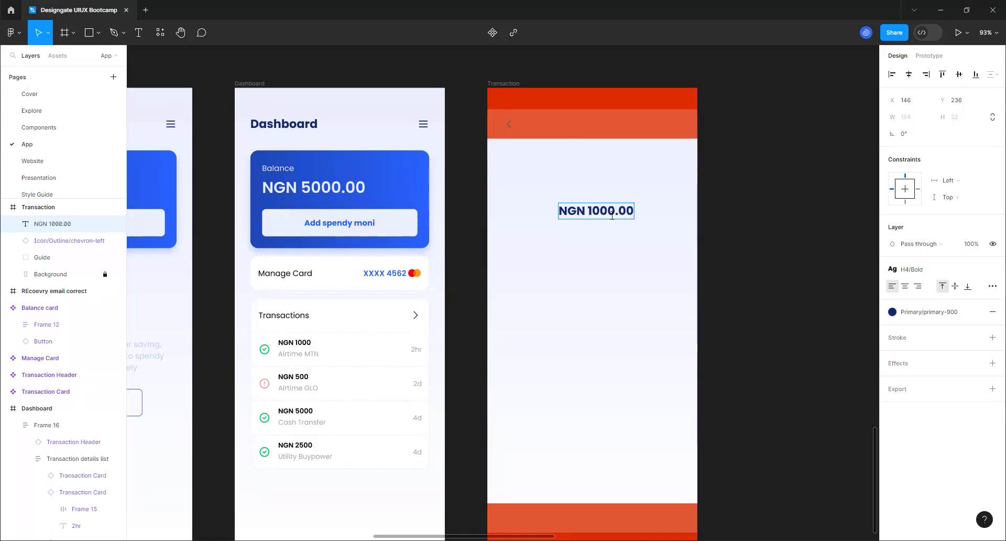
text(,)
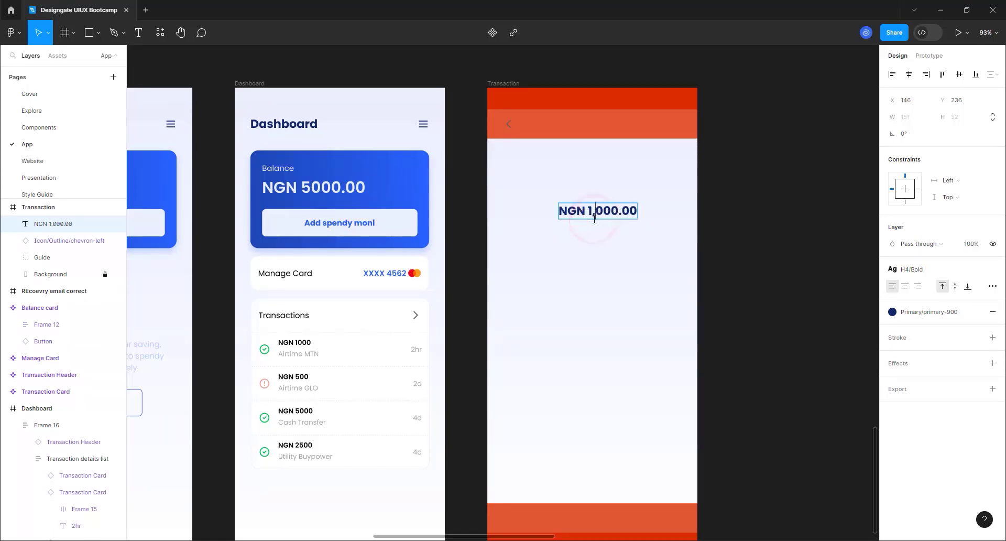
click(595, 273)
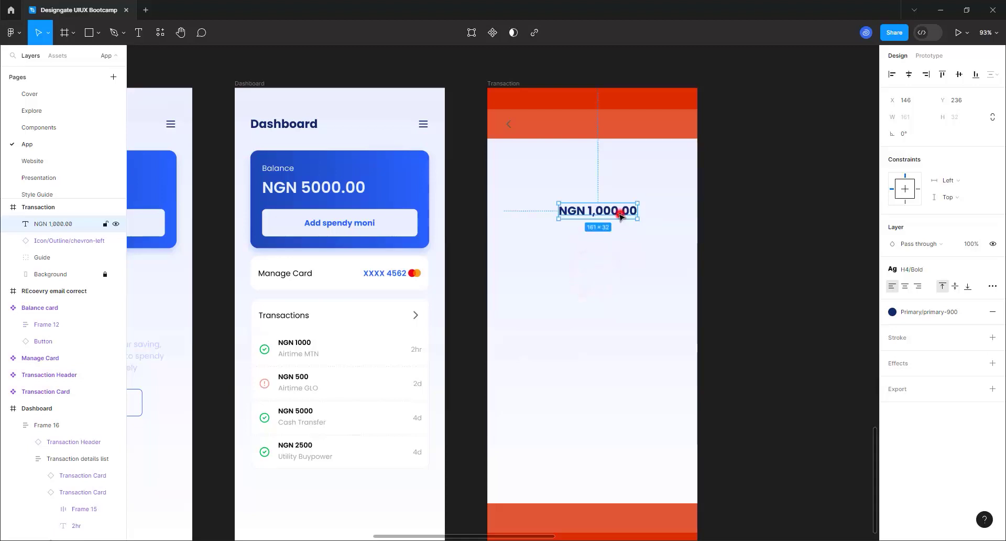
drag(620, 215, 608, 210)
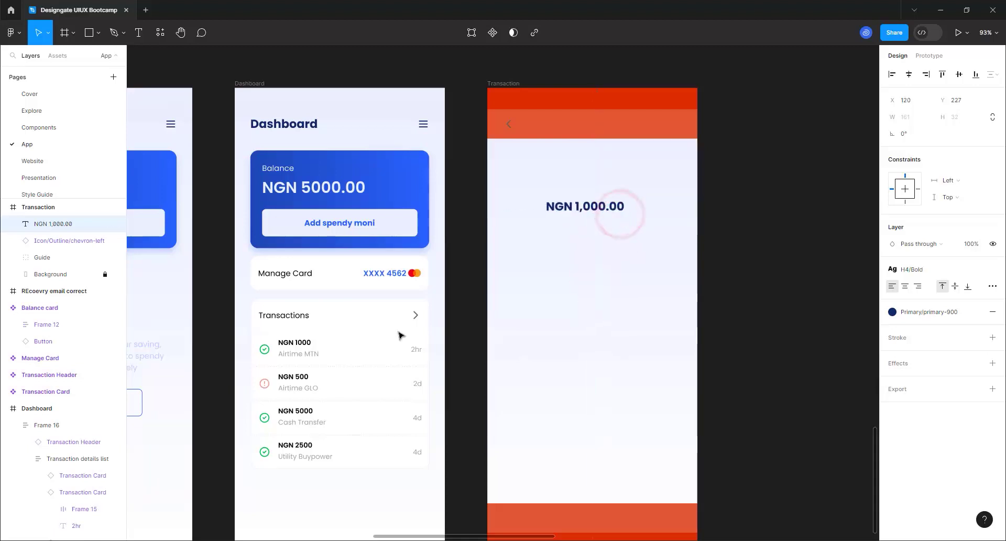
click(607, 272)
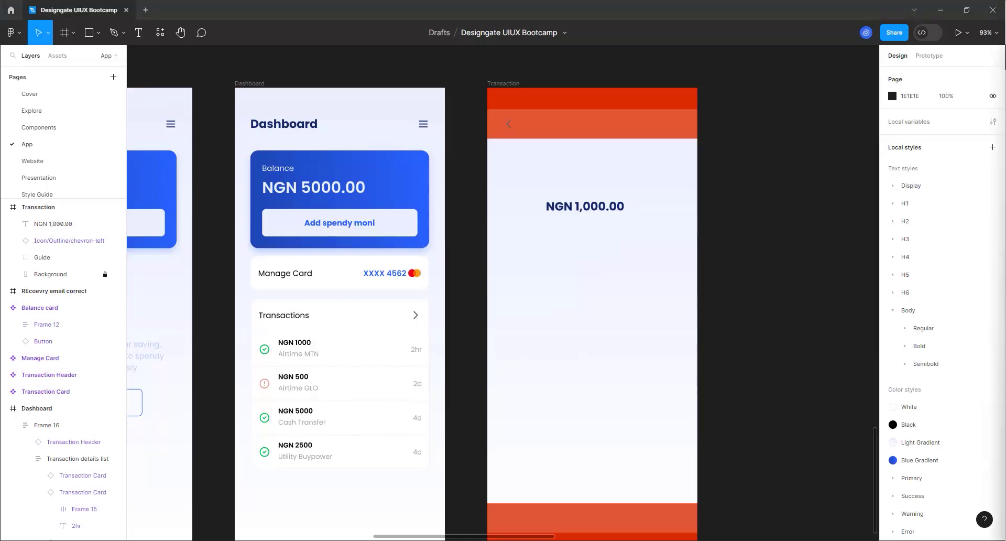
- Add a text layer reading Successful below the NGN 1,000.00 amount in the Transaction frame
click(140, 33)
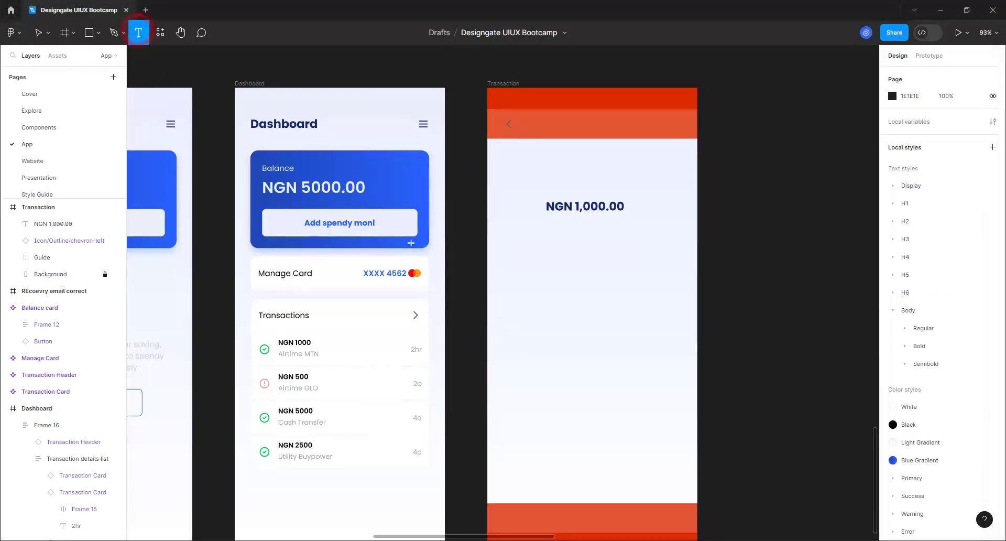
click(575, 240)
scroll(586, 238, up, 5)
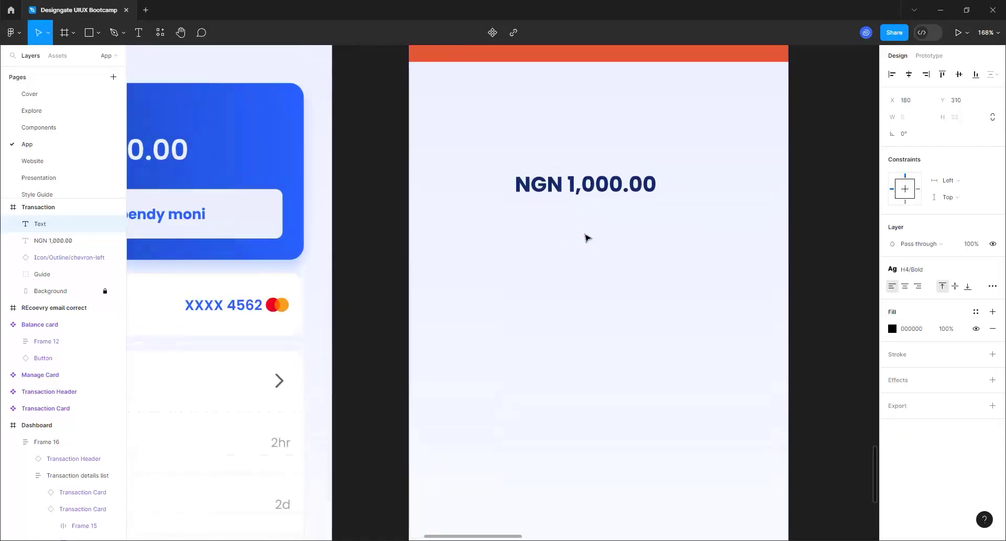
text(Succe)
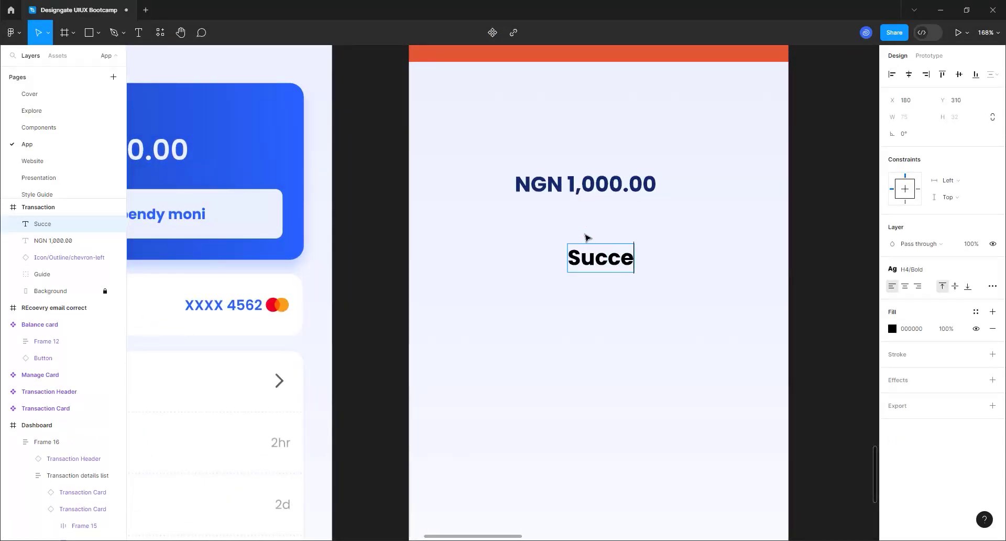
text(ssfu;)
key(BackSpace)
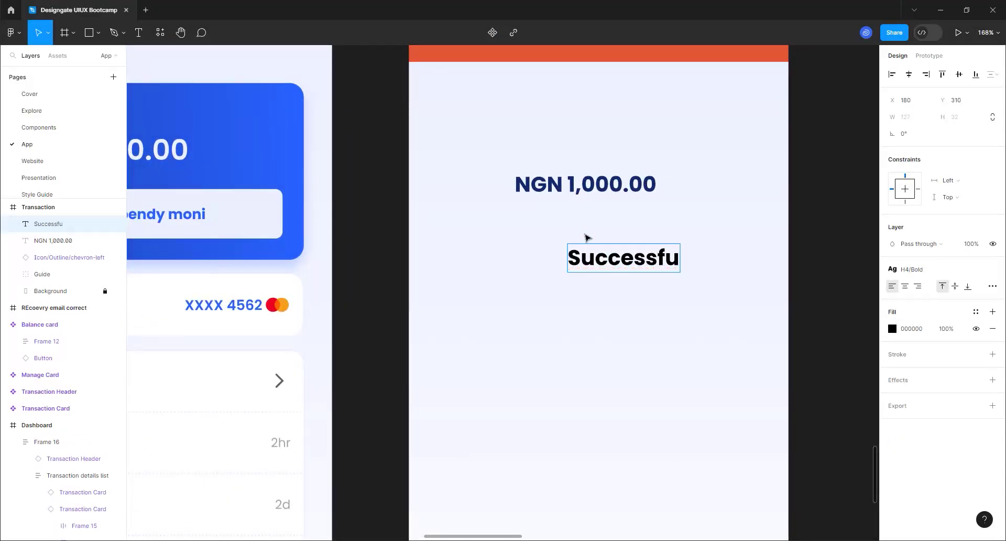
click(645, 324)
- Apply the Body/Bold/Base text style to the Successful text and move it to about X 152, Y 294
click(912, 267)
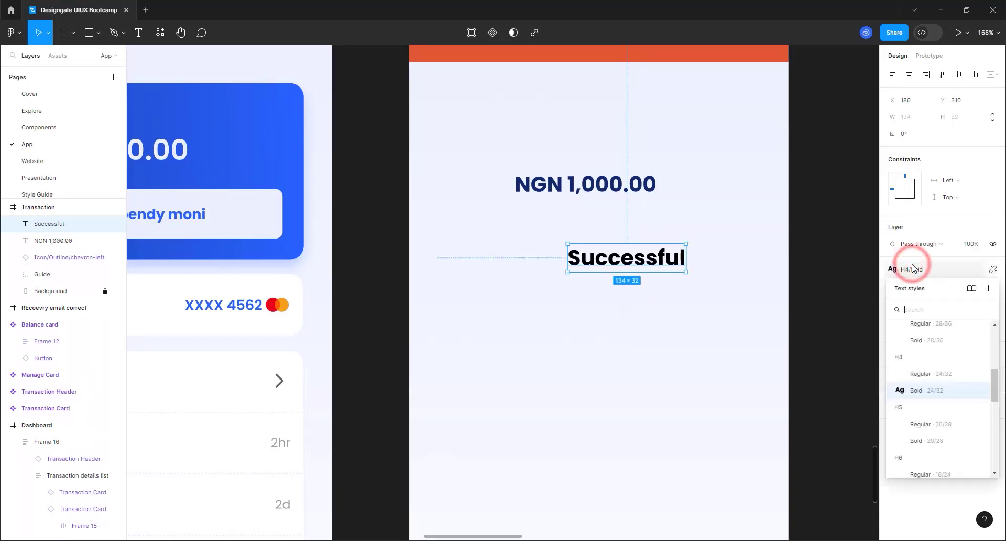
scroll(931, 395, down, 3)
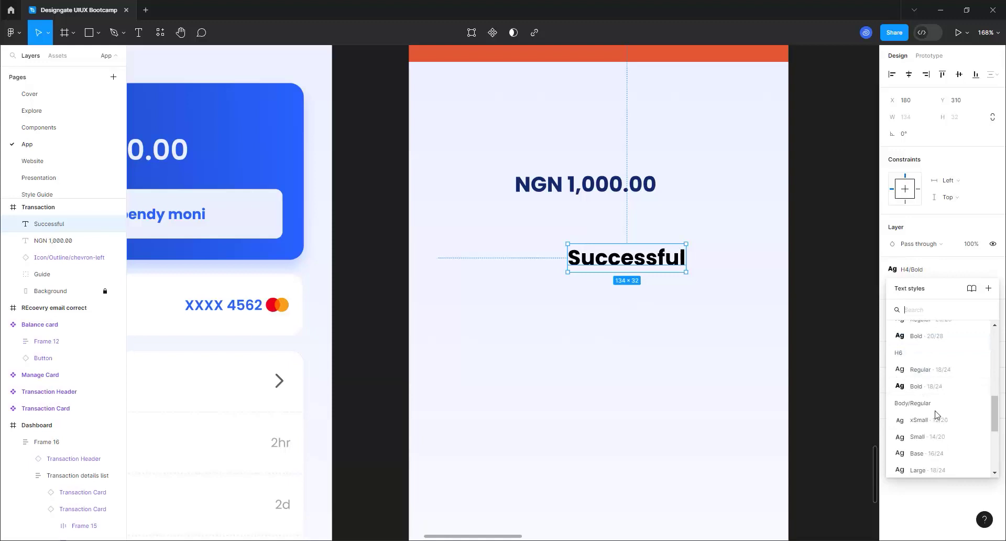
scroll(935, 450, down, 4)
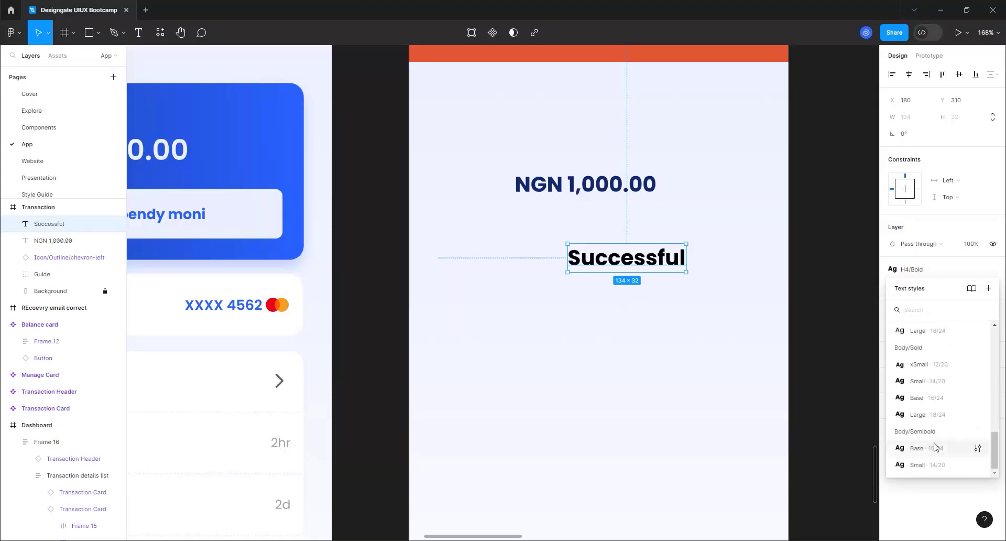
click(928, 398)
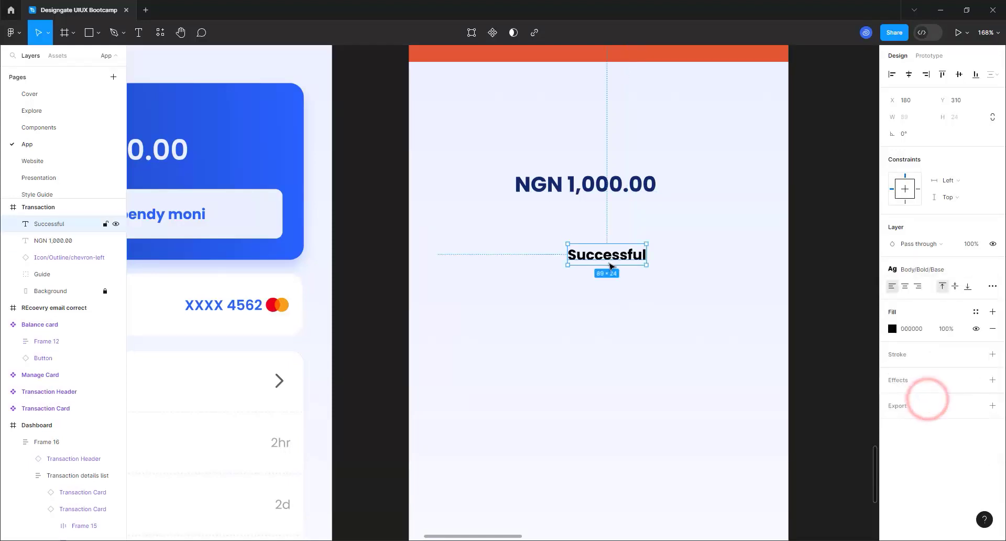
drag(611, 265, 586, 251)
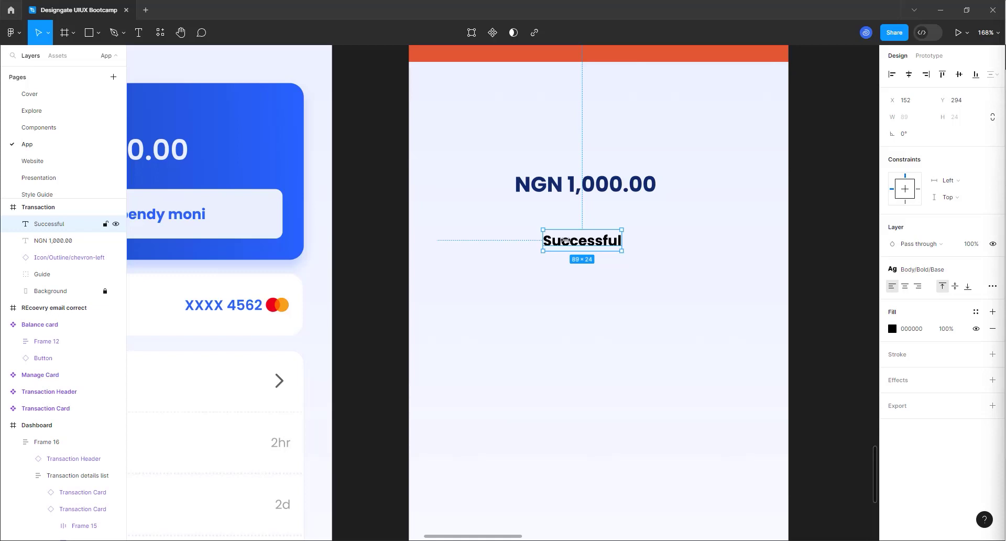
- Wrap the Successful text in an auto layout frame with clipped content, horizontal padding 16 and vertical padding 4
click(594, 247)
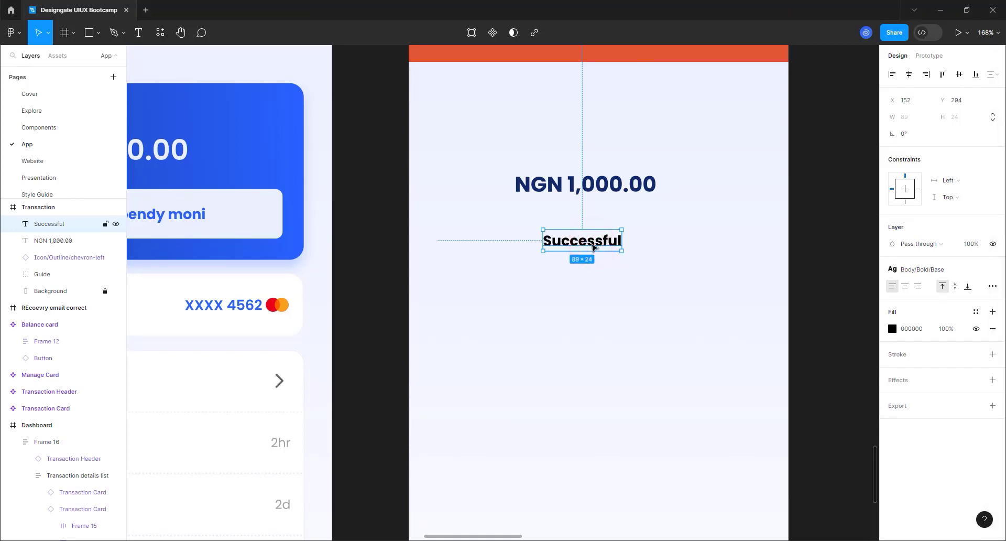
key(shift+a)
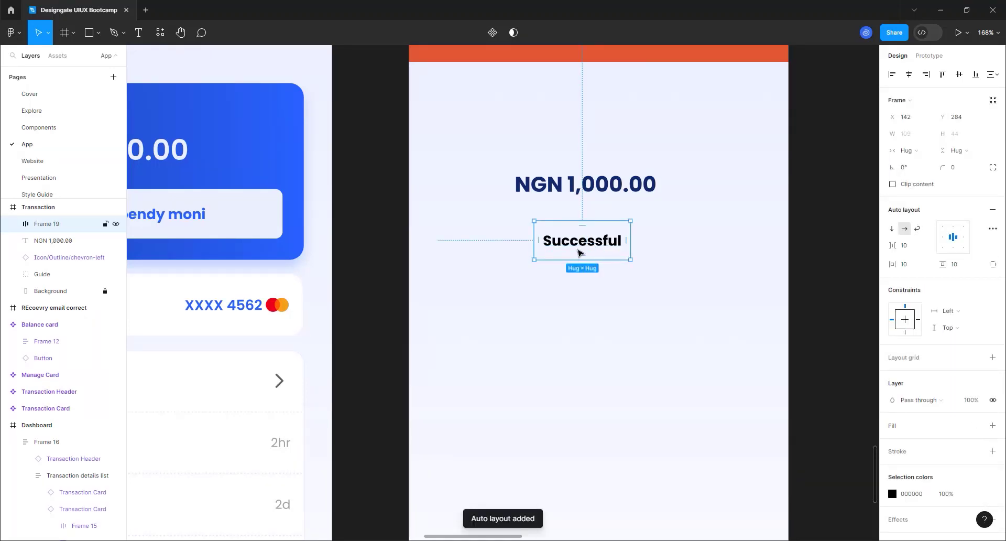
click(892, 185)
click(907, 269)
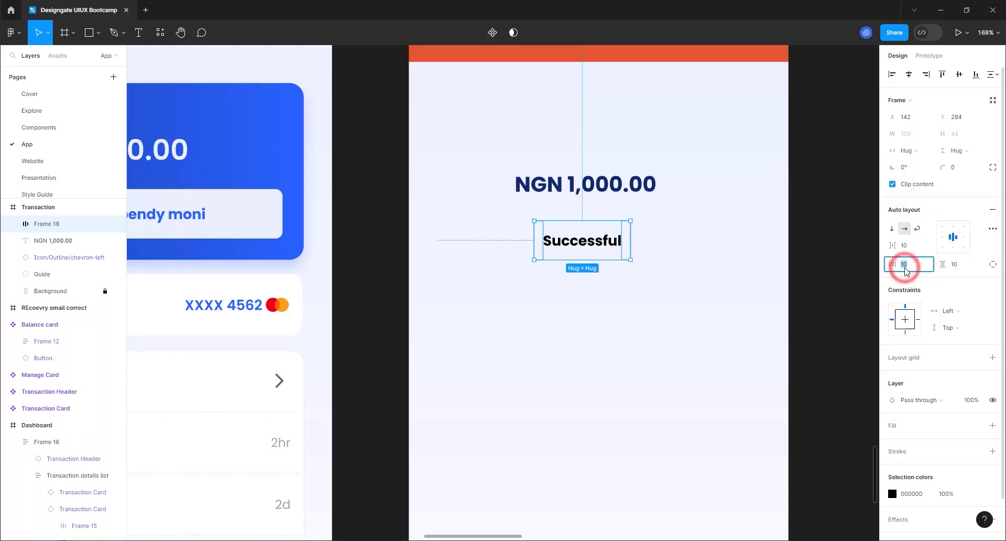
drag(888, 263, 906, 265)
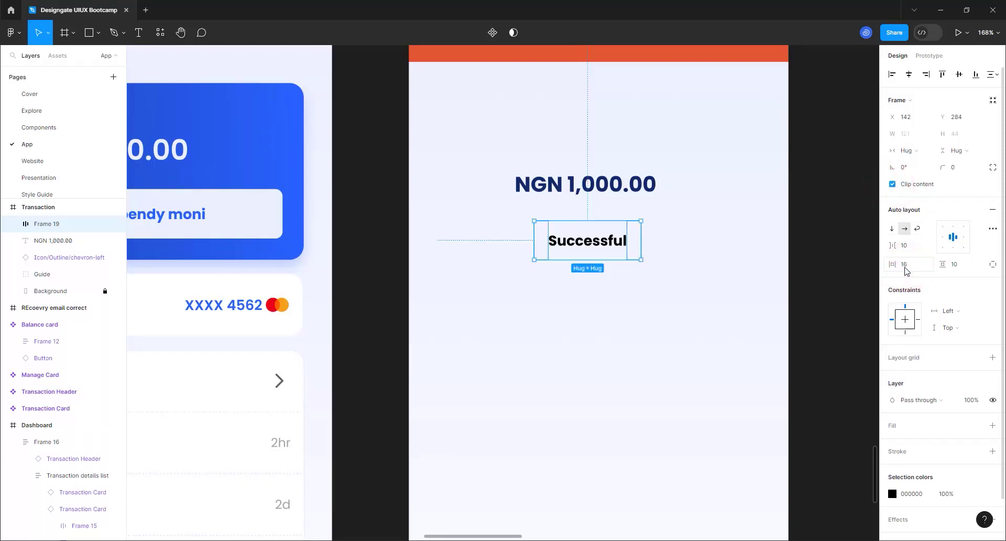
click(961, 268)
text(4)
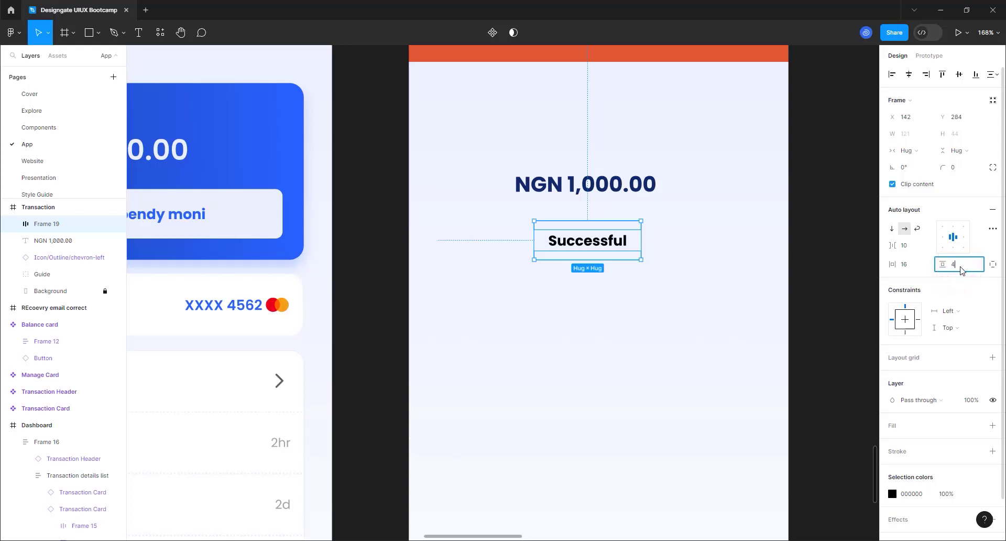
key(Return)
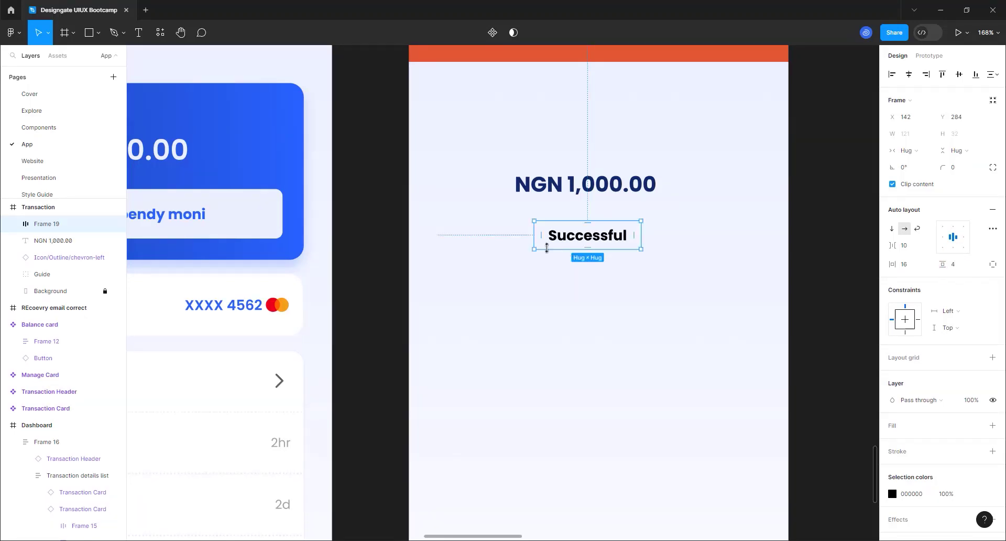
- Give the Successful badge frame a corner radius of 100 and a success-100 fill
click(959, 169)
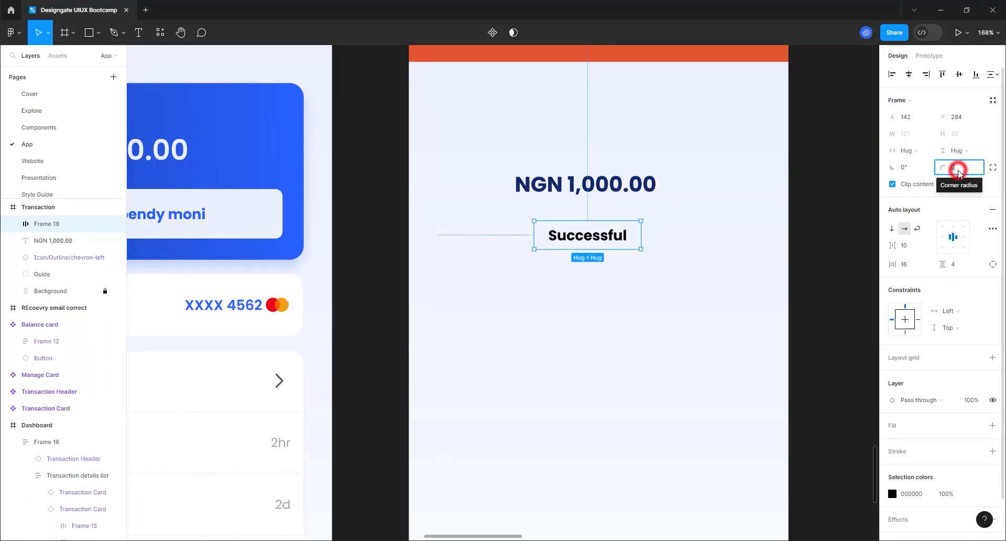
text(100)
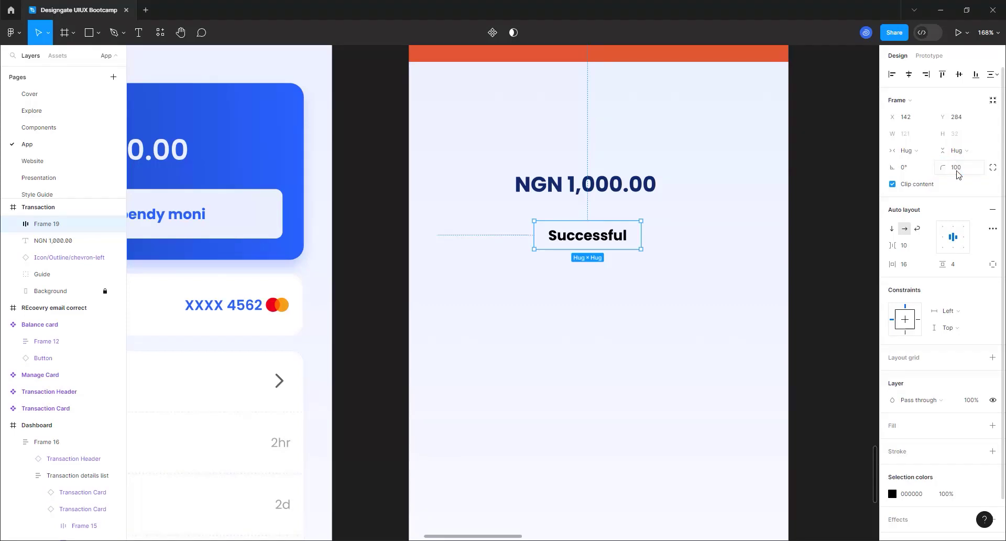
scroll(944, 341, down, 1)
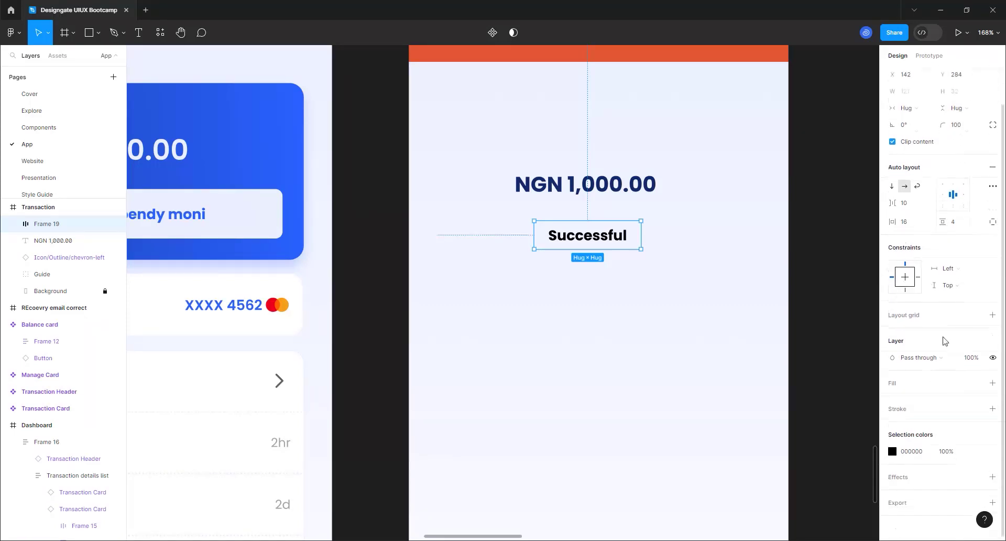
click(976, 382)
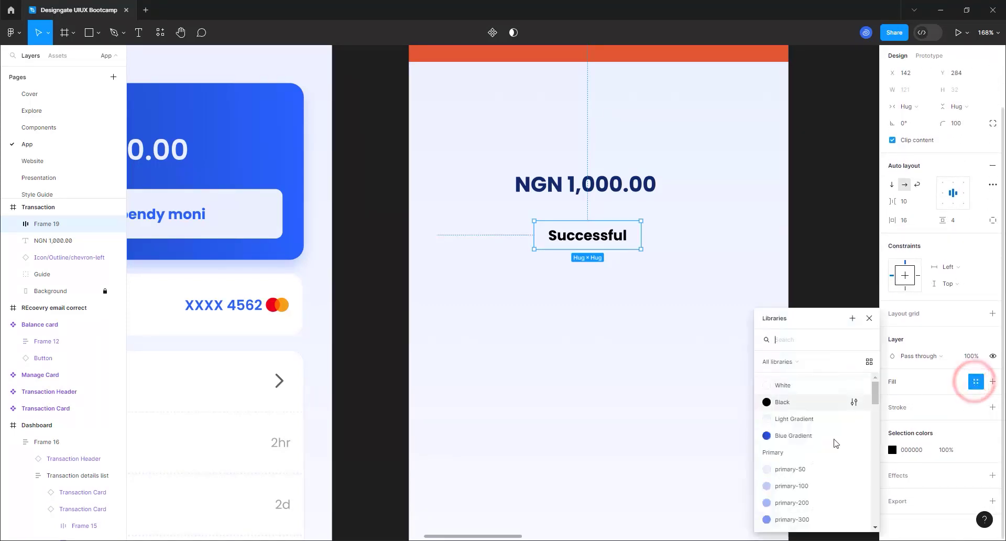
scroll(823, 443, down, 4)
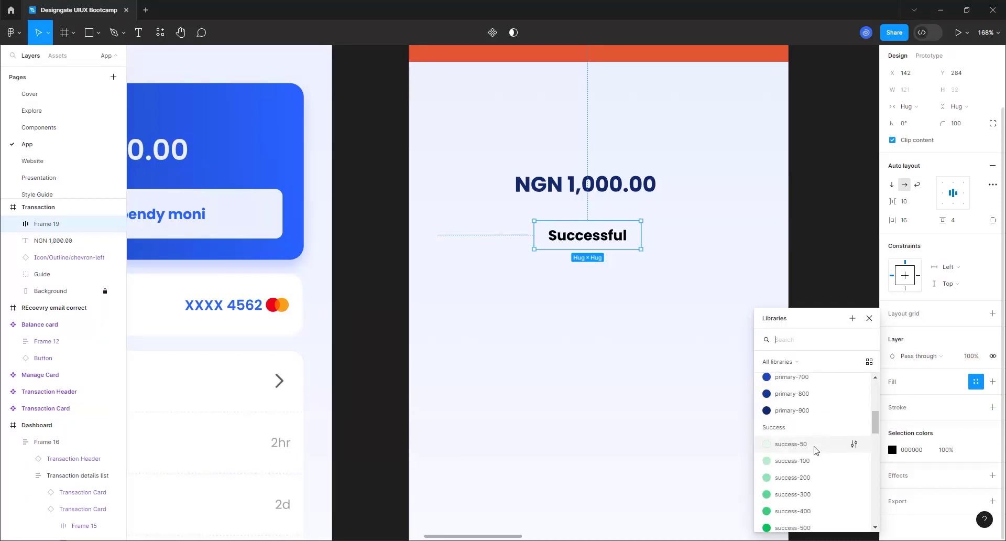
click(797, 461)
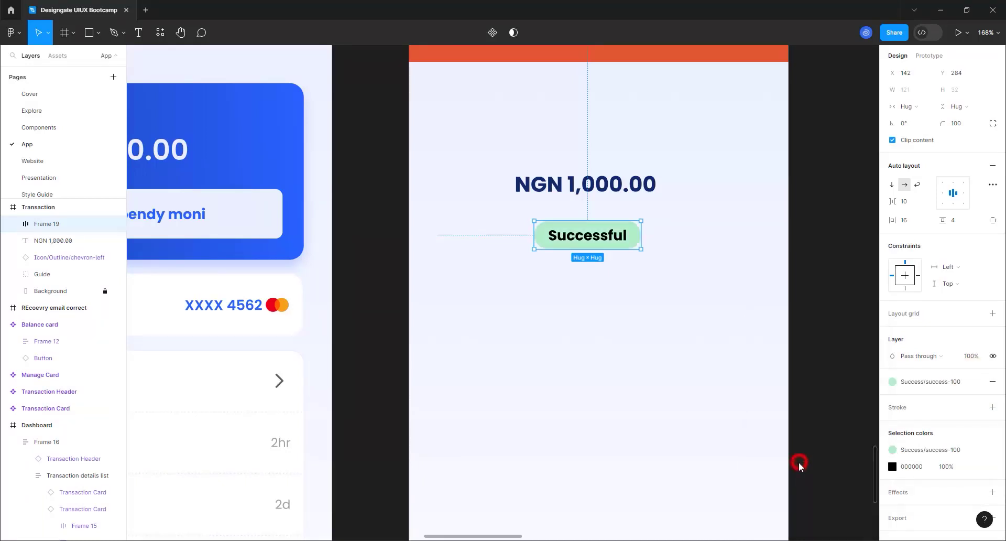
- Color the Successful text inside the badge with the success-500 style
double_click(606, 241)
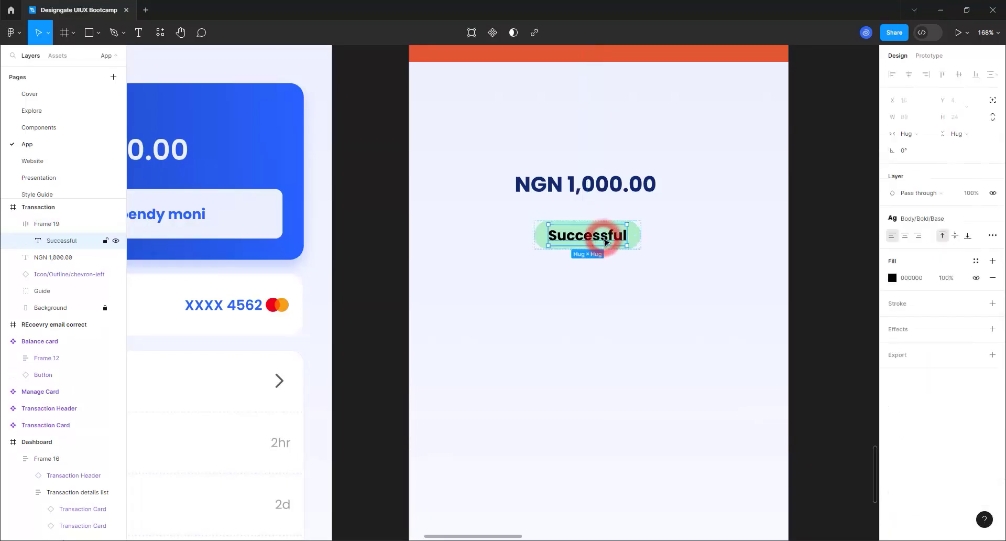
click(975, 261)
scroll(800, 416, down, 10)
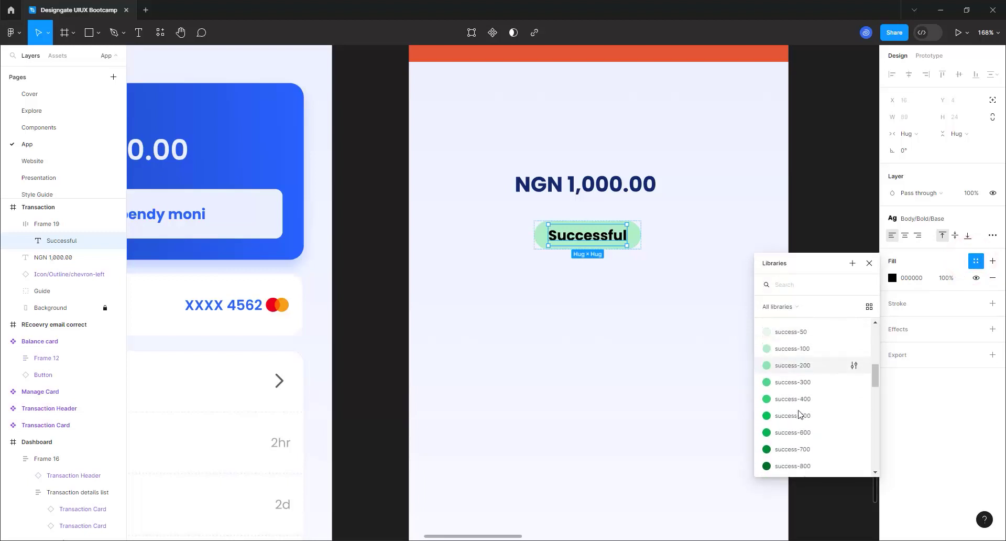
click(801, 419)
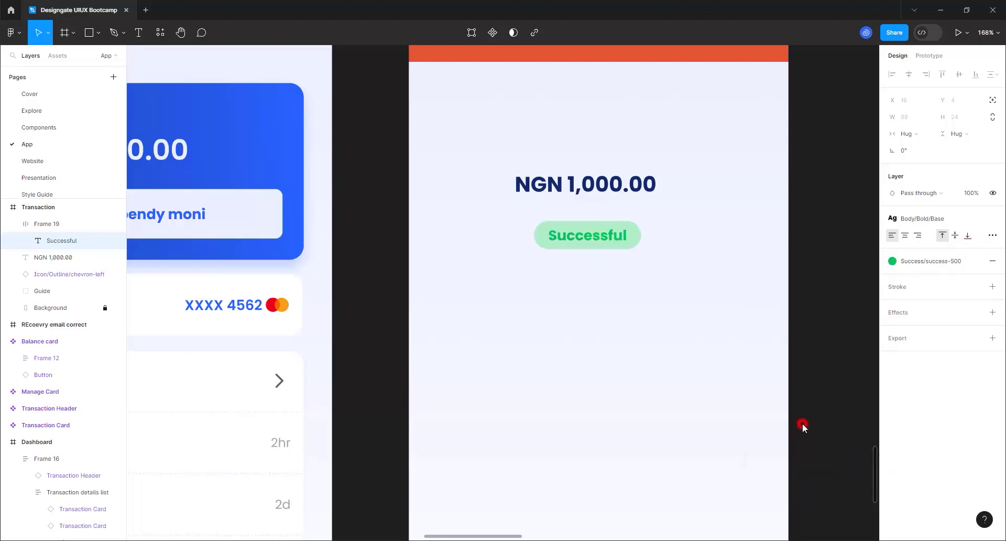
click(639, 343)
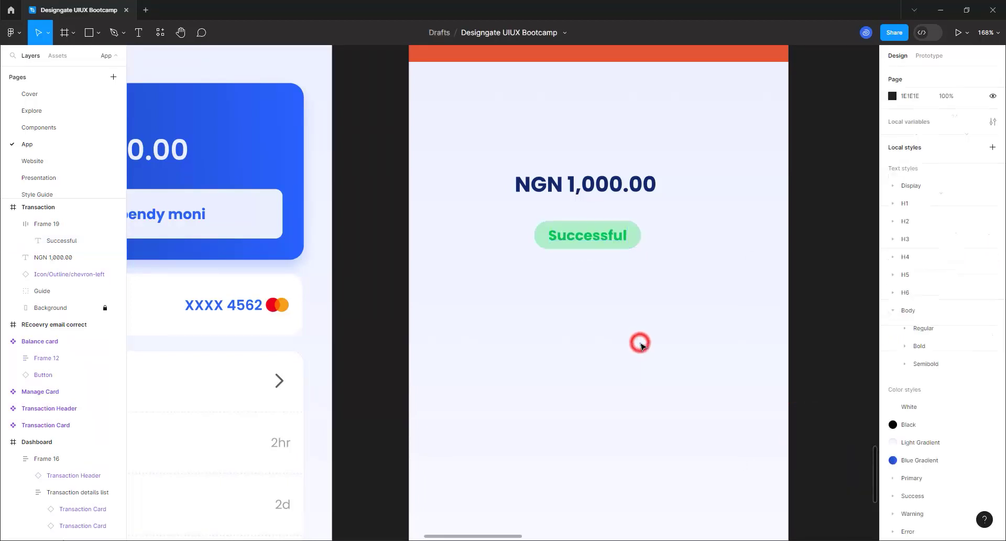
- Change the badge text's style to Body/Semibold/Base
click(599, 238)
click(601, 241)
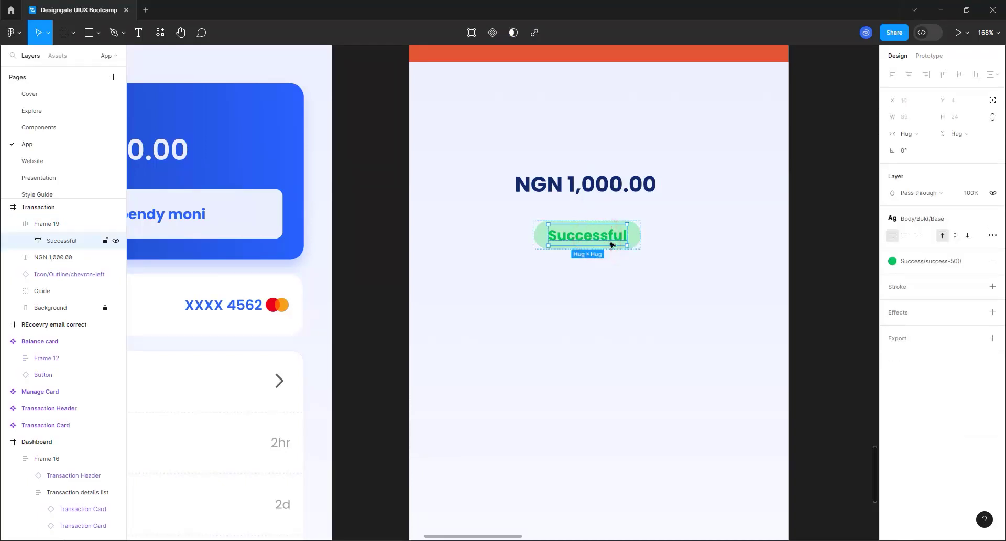
click(928, 260)
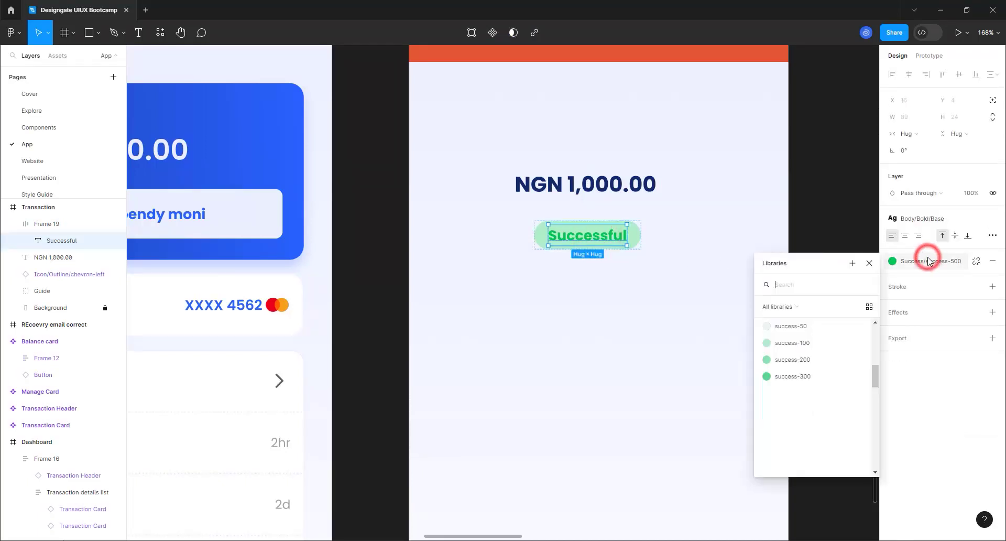
click(930, 219)
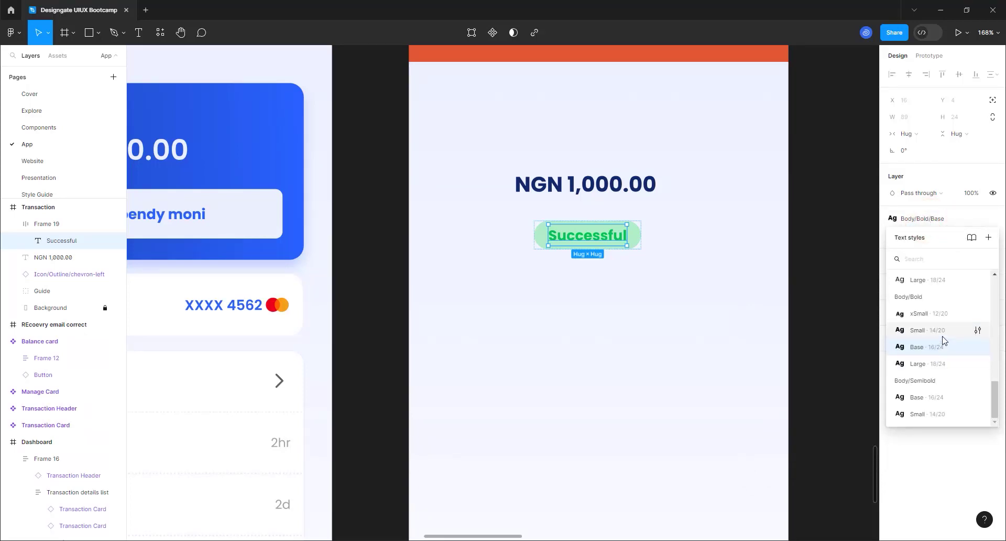
click(917, 398)
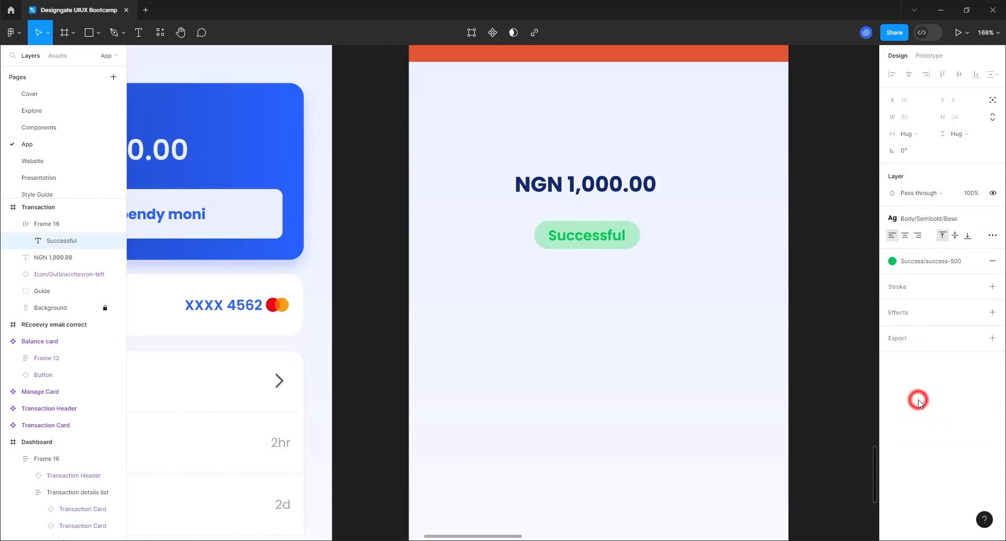
click(688, 282)
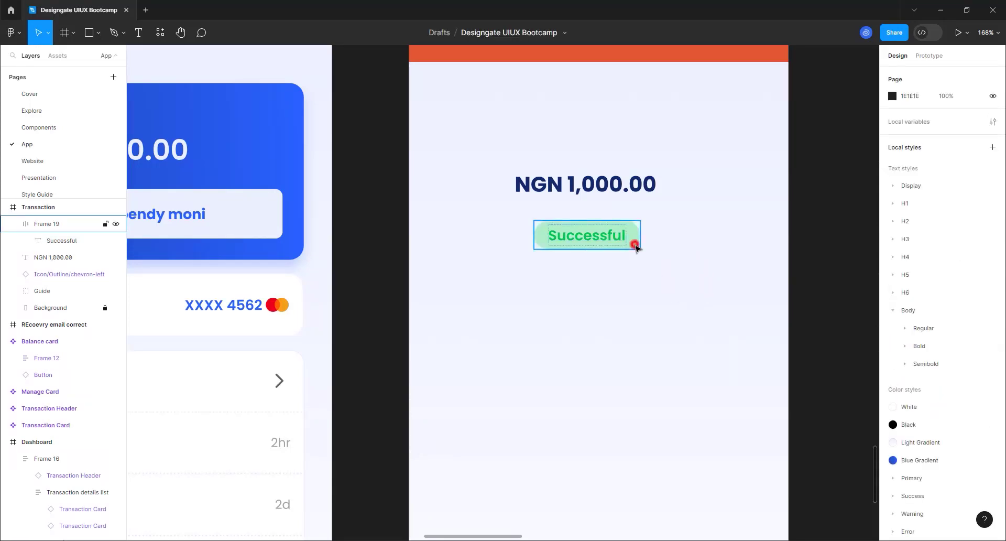
- Move the Successful badge closer under the amount, centered on it, and wrap both in a vertical auto layout
click(635, 244)
drag(592, 234, 593, 232)
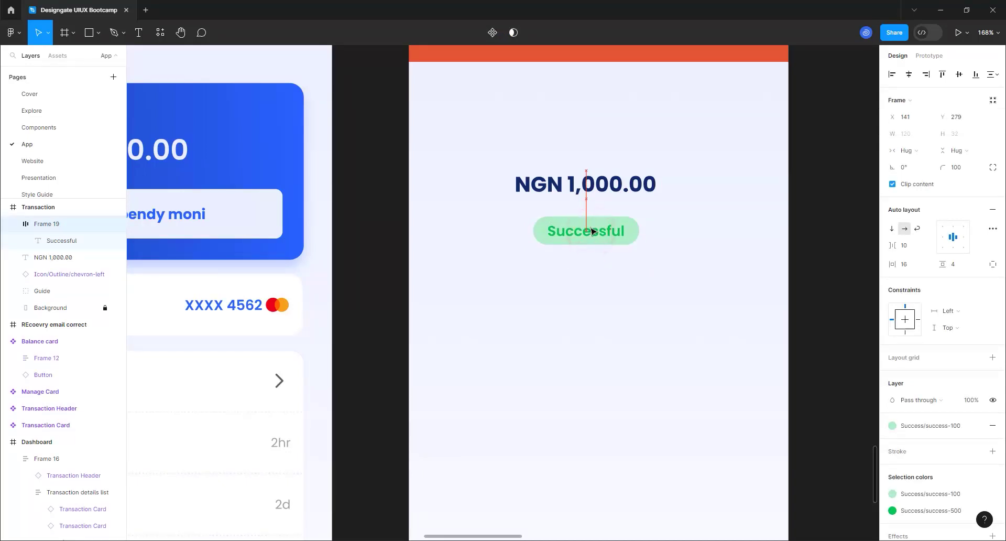
shift+click(583, 187)
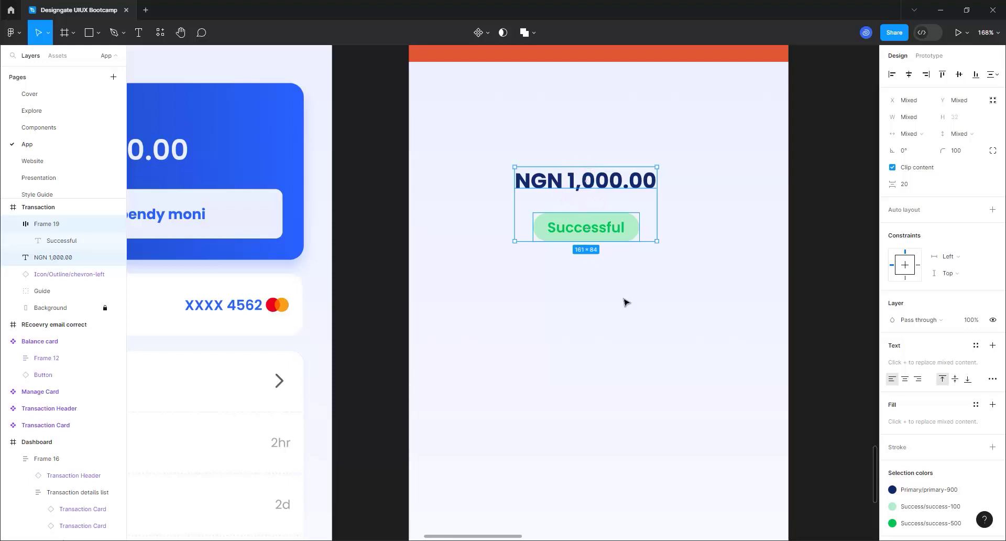
key(shift+a)
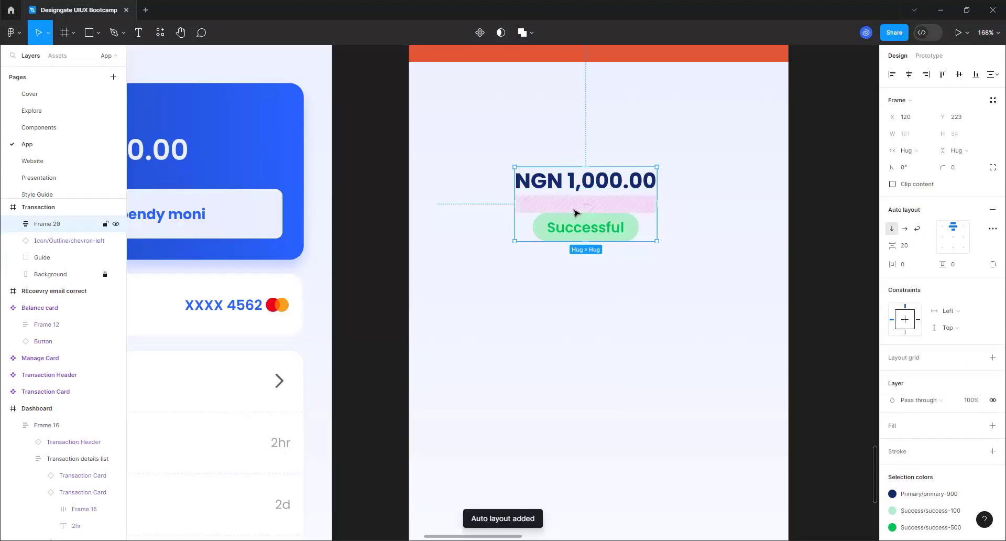
- Set the vertical gap between the amount and the Successful badge to 8
drag(596, 202, 597, 198)
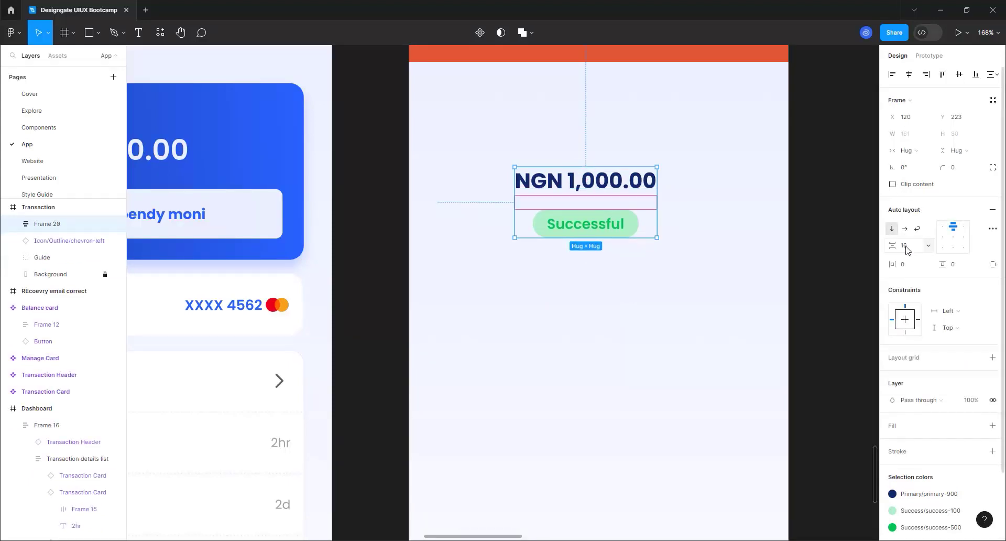
key(BackSpace)
text(8)
key(Return)
click(661, 303)
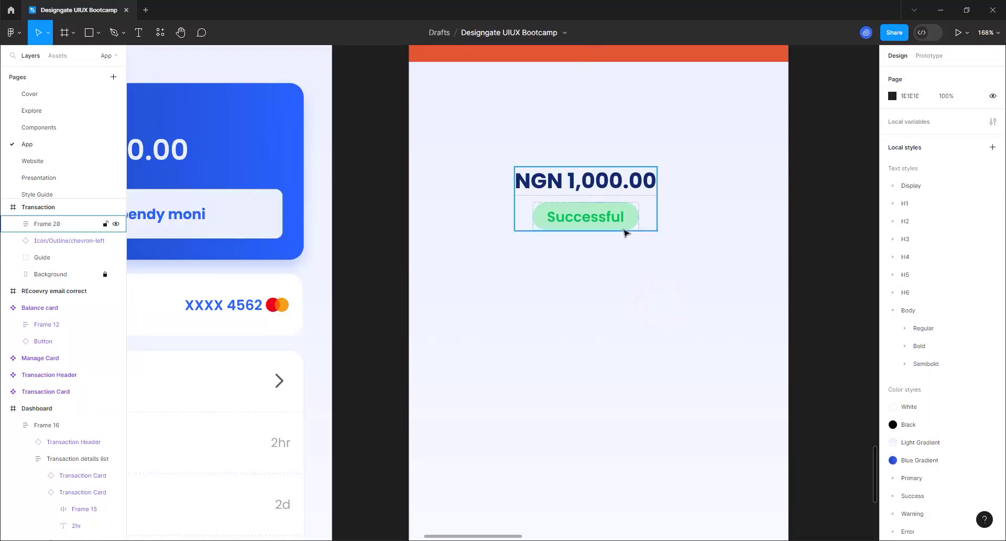
- Widen the frame holding the amount and Successful badge to the Transaction screen's full 430 width and center its contents both ways
scroll(601, 242, down, 5)
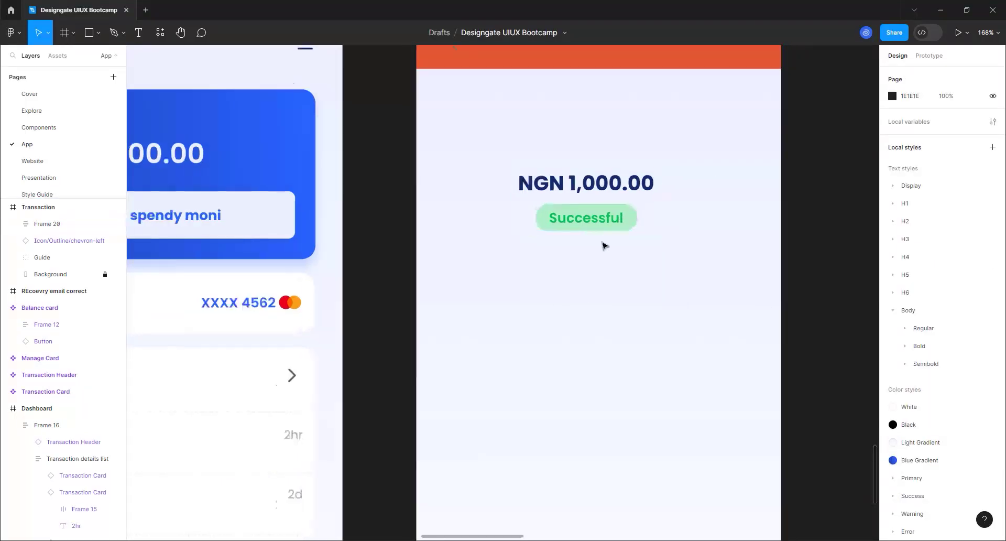
scroll(566, 141, up, 3)
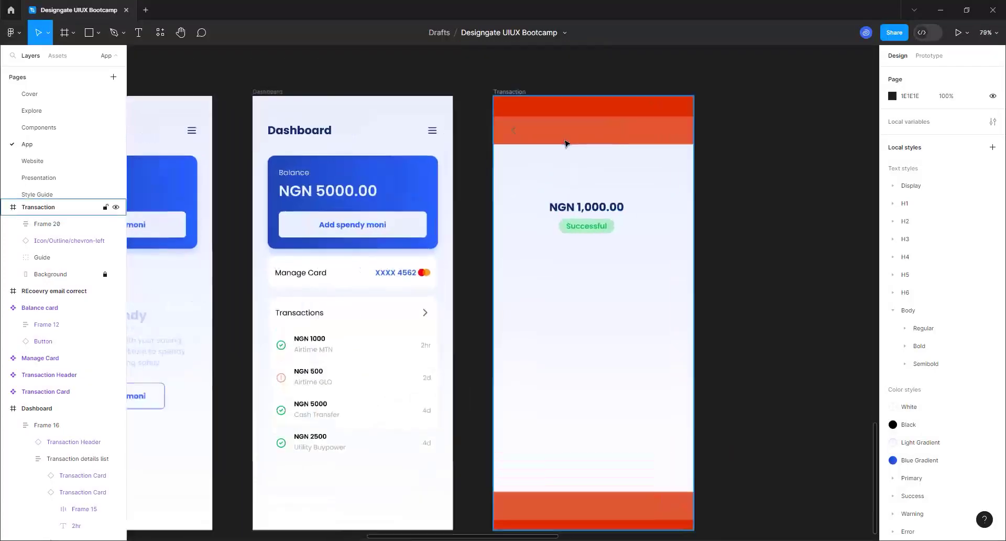
click(620, 262)
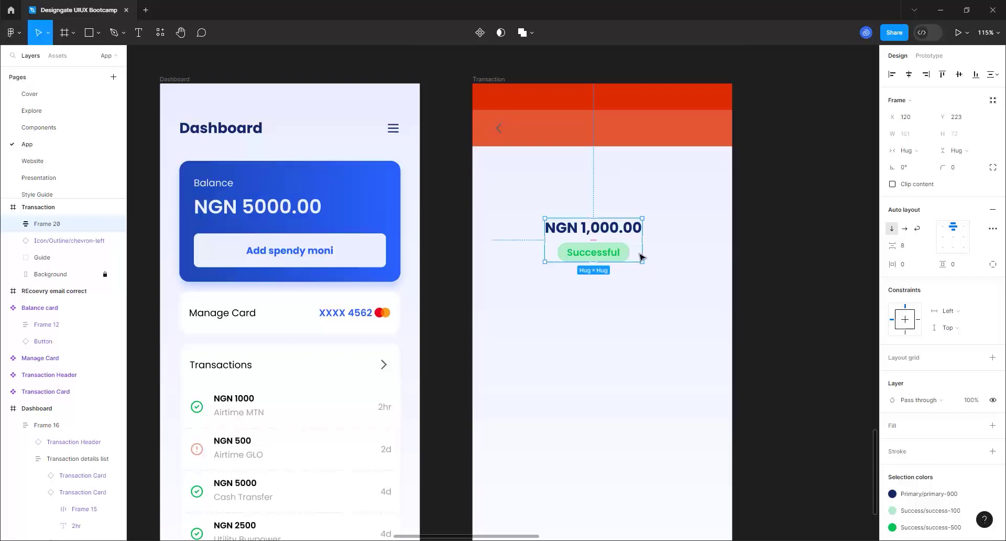
drag(645, 239, 732, 239)
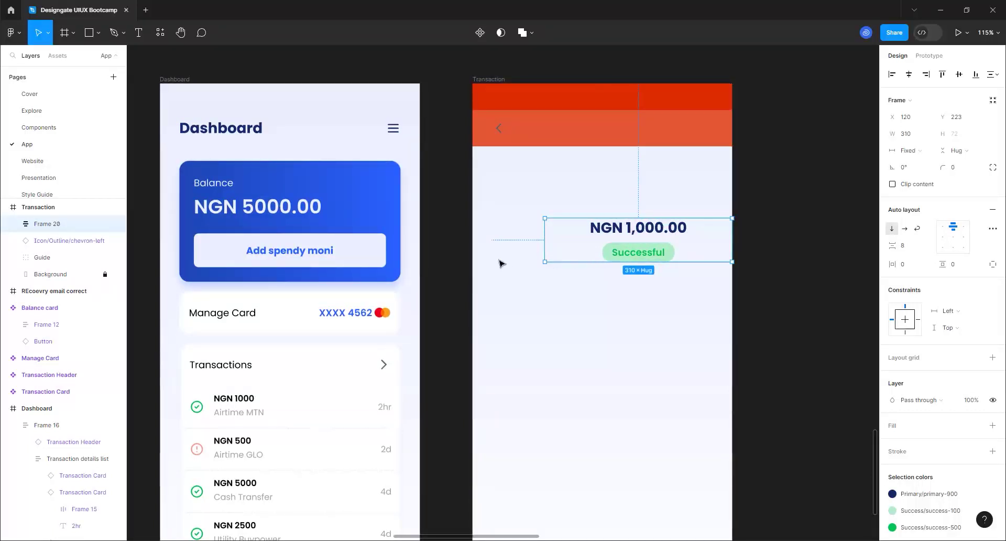
drag(546, 239, 475, 236)
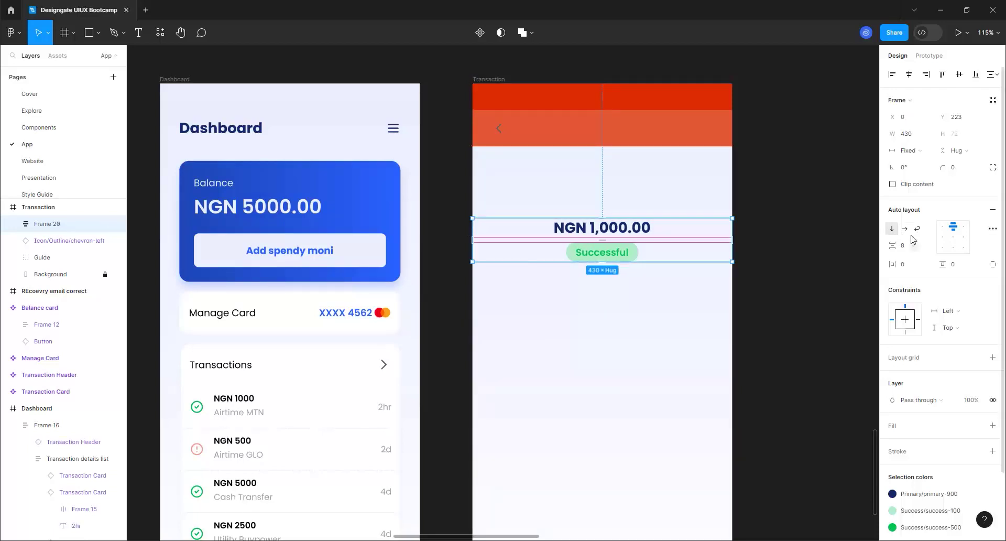
click(954, 236)
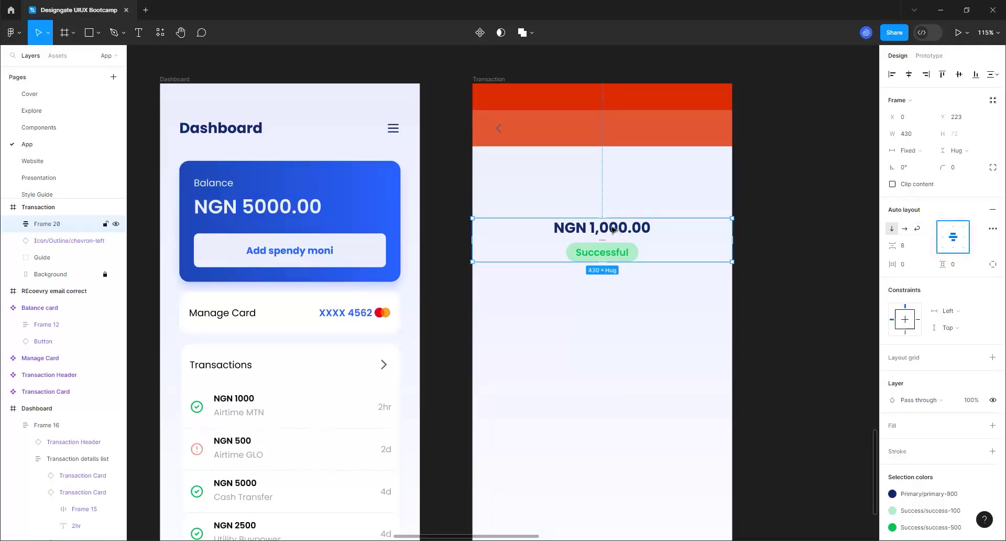
- Extend the amount frame's upper edge to the nav bar guide and set the frame's height to 200
drag(599, 175, 599, 147)
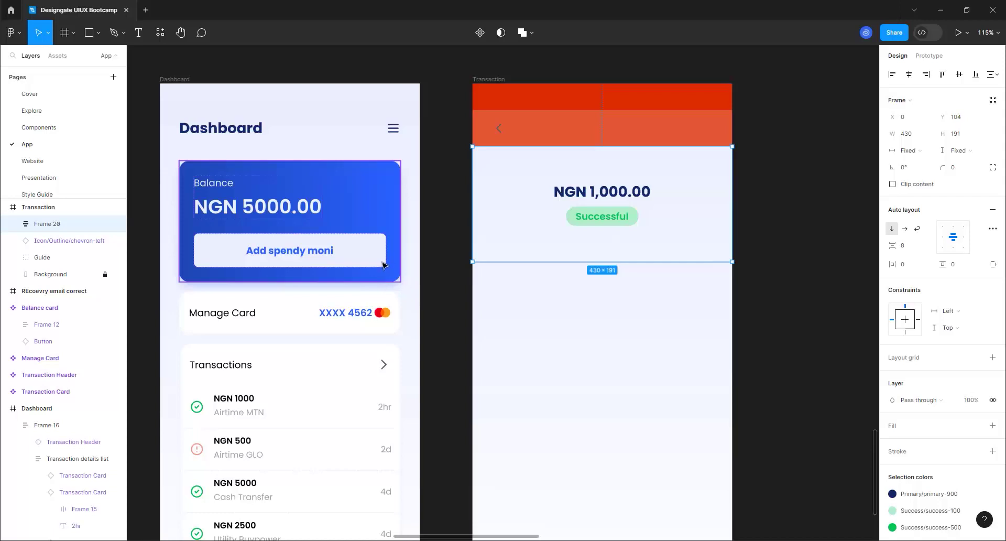
click(381, 279)
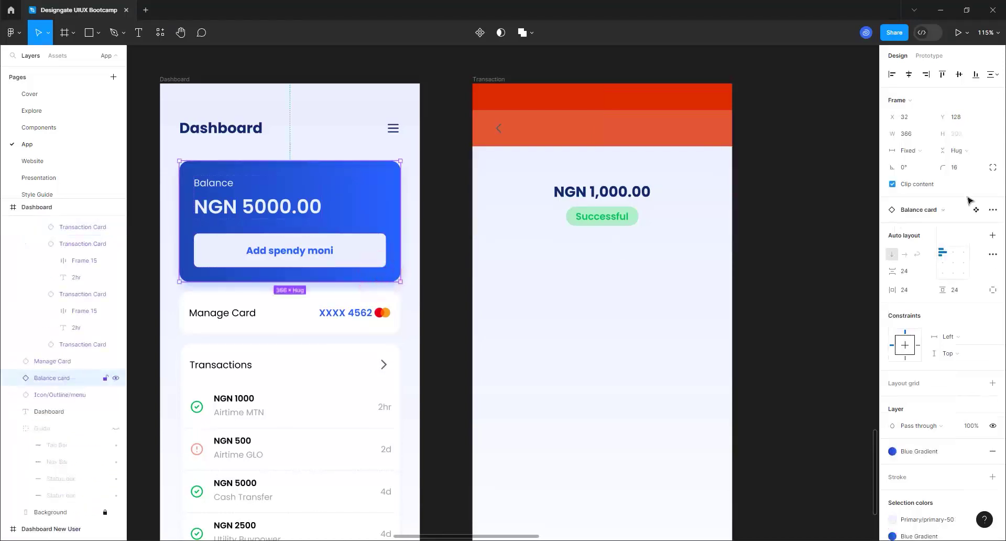
click(649, 234)
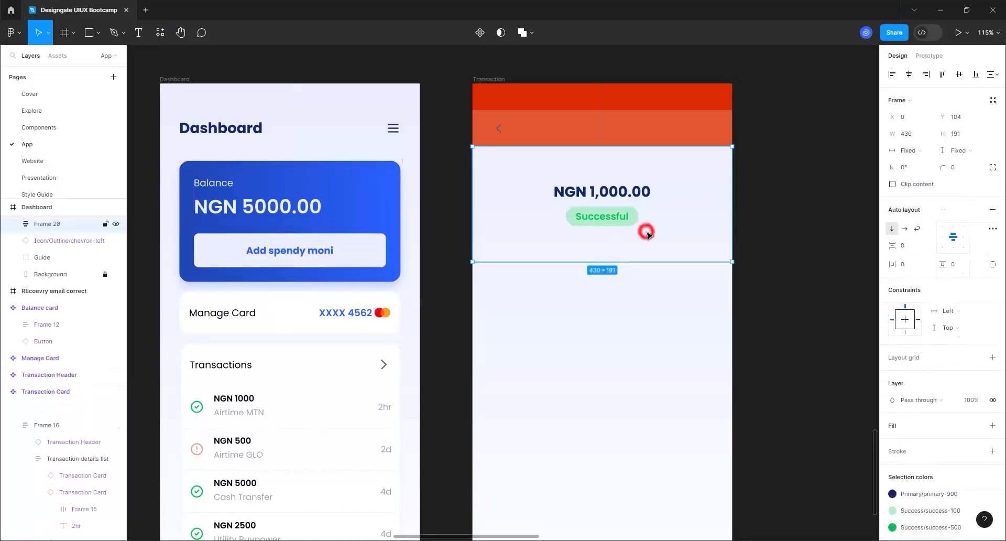
click(960, 135)
text(2)
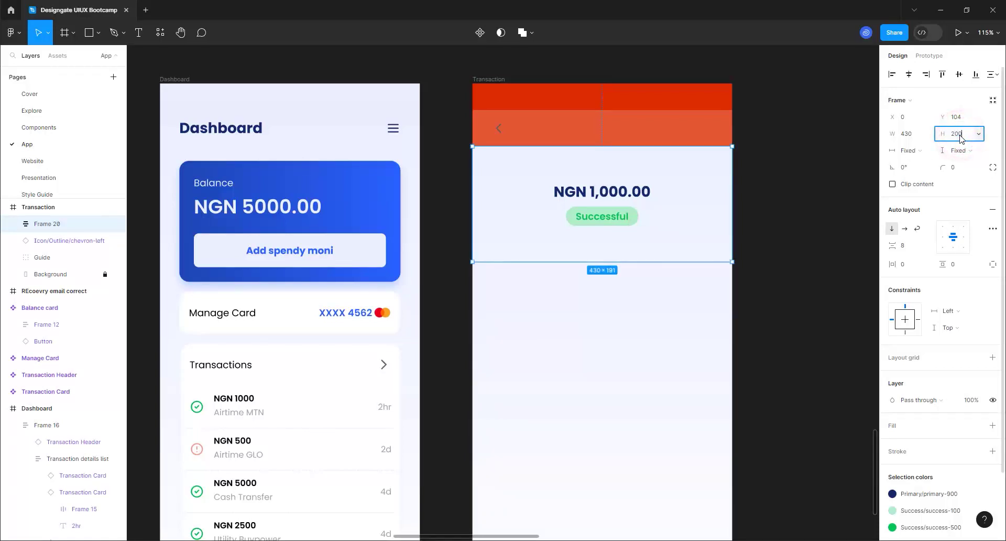
text(00)
key(Return)
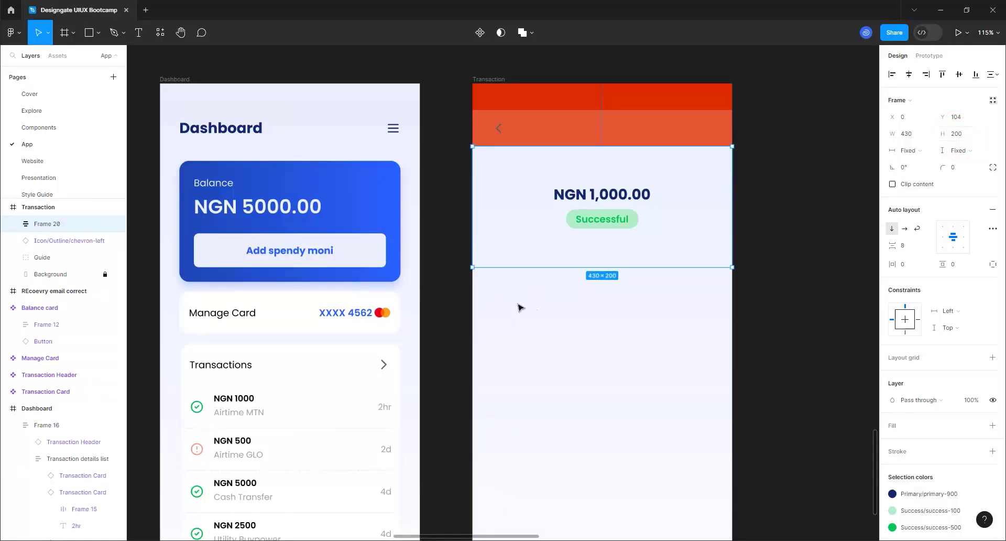
- Move the amount frame down to about Y 133, below the nav bar guide, and fill it with the White style
click(517, 176)
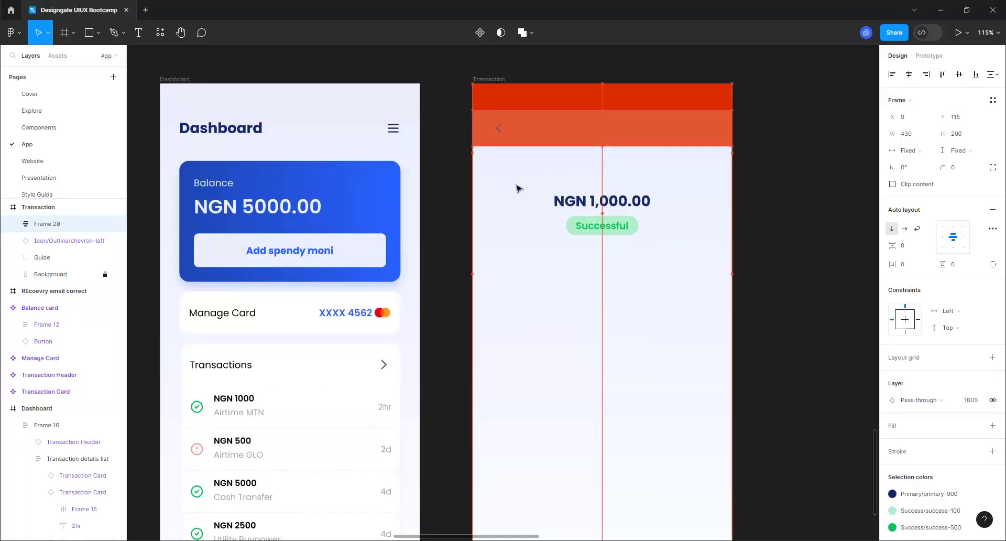
click(561, 241)
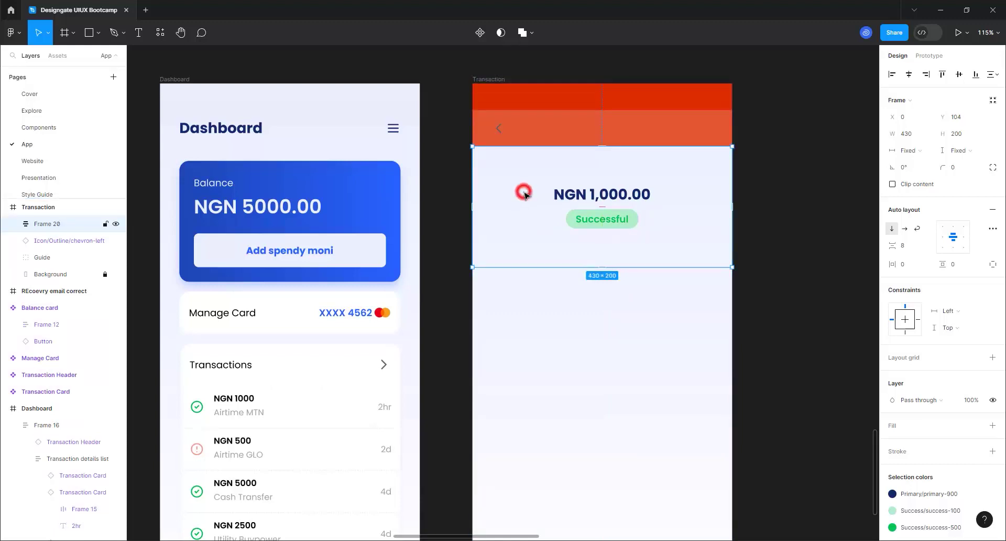
drag(525, 194, 529, 215)
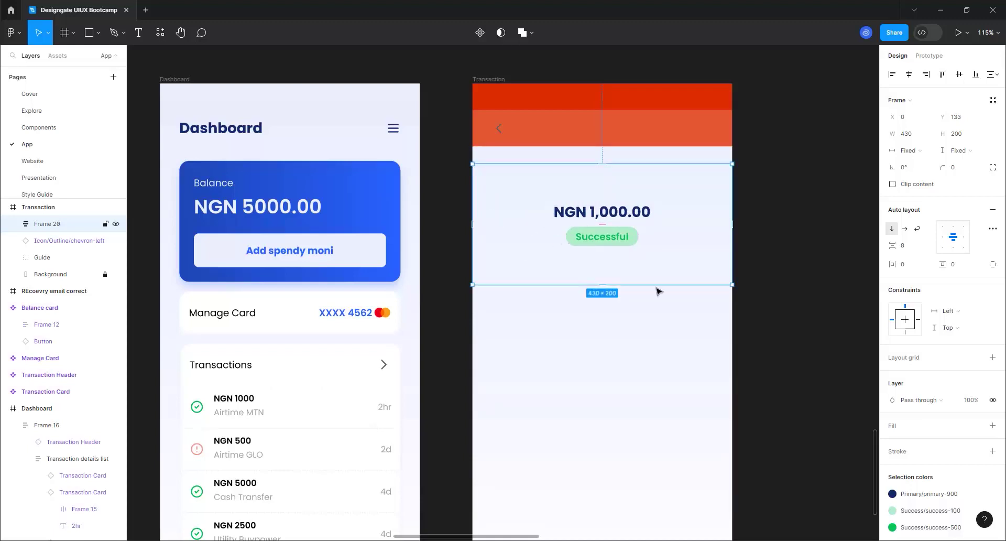
click(974, 426)
click(787, 384)
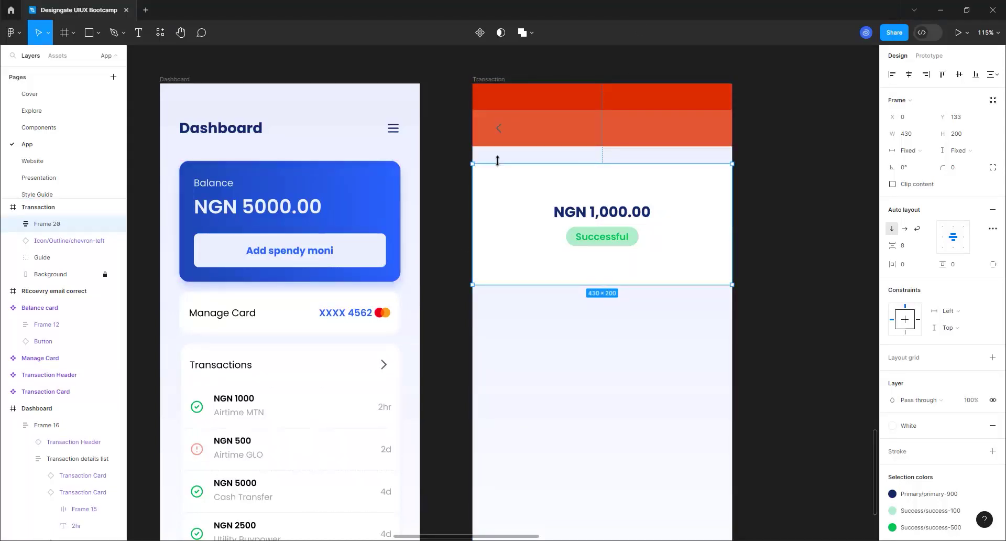
- Nudge the white amount frame up to Y 128 and check its spacing from the nav bar guide
click(535, 137)
click(535, 139)
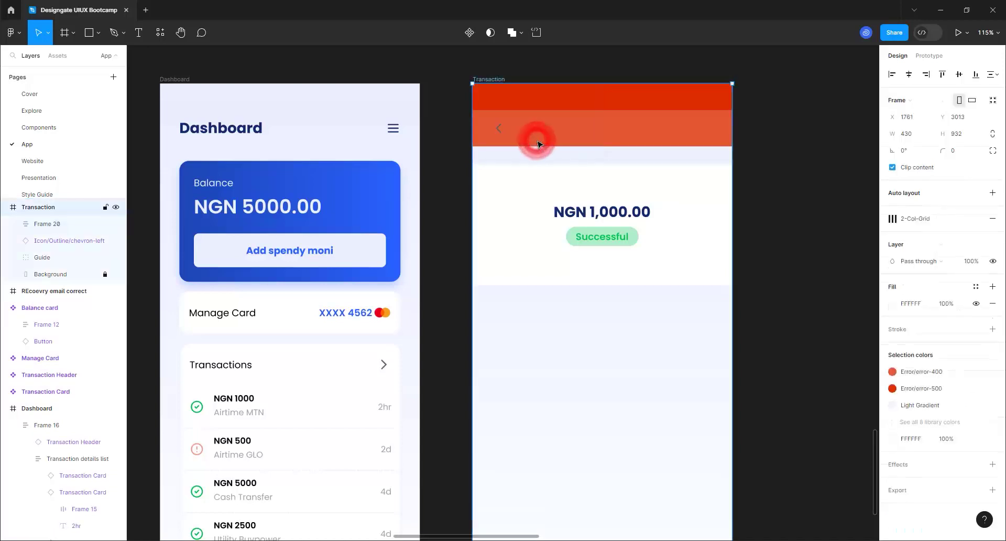
key(alt)
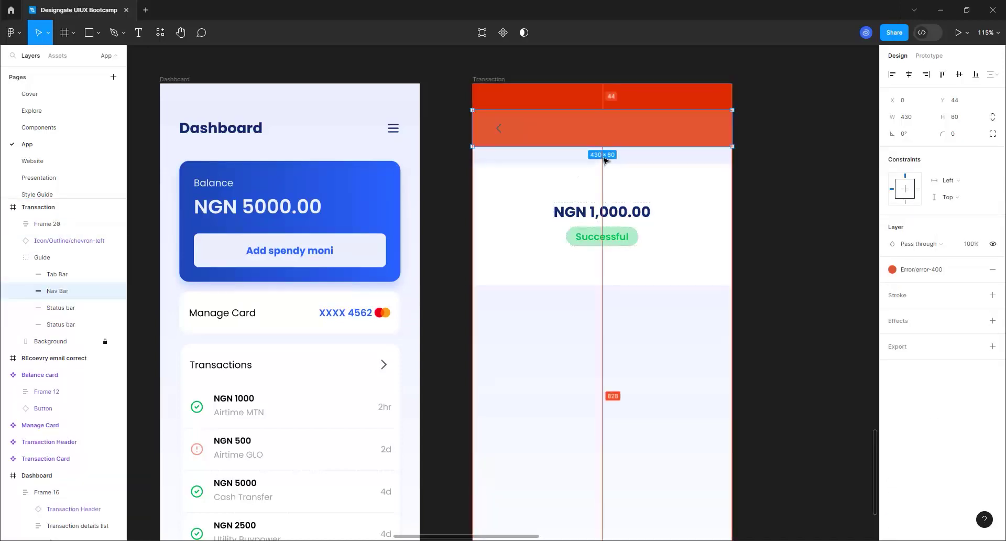
click(555, 197)
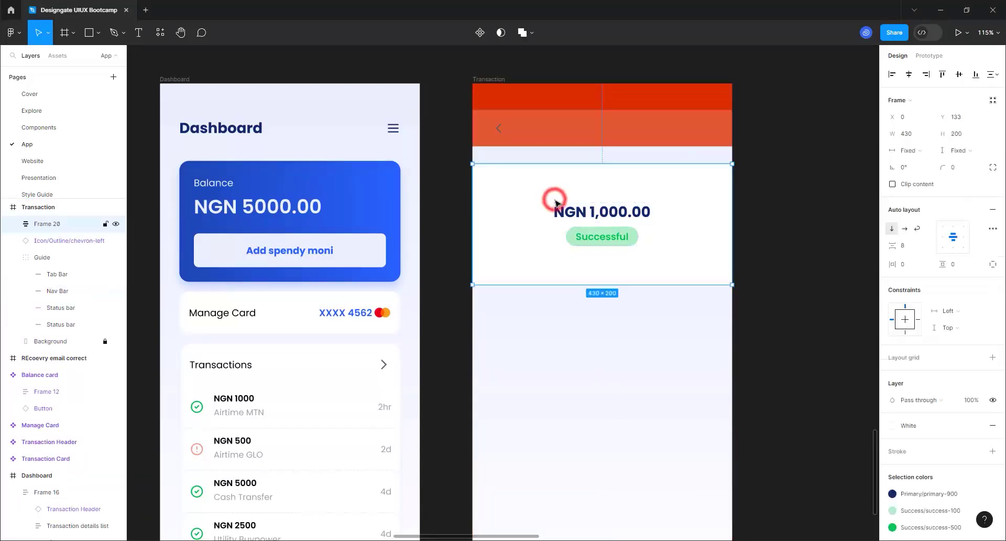
key(Up)
key(Up)
key(Up)
key(Up)
key(Up)
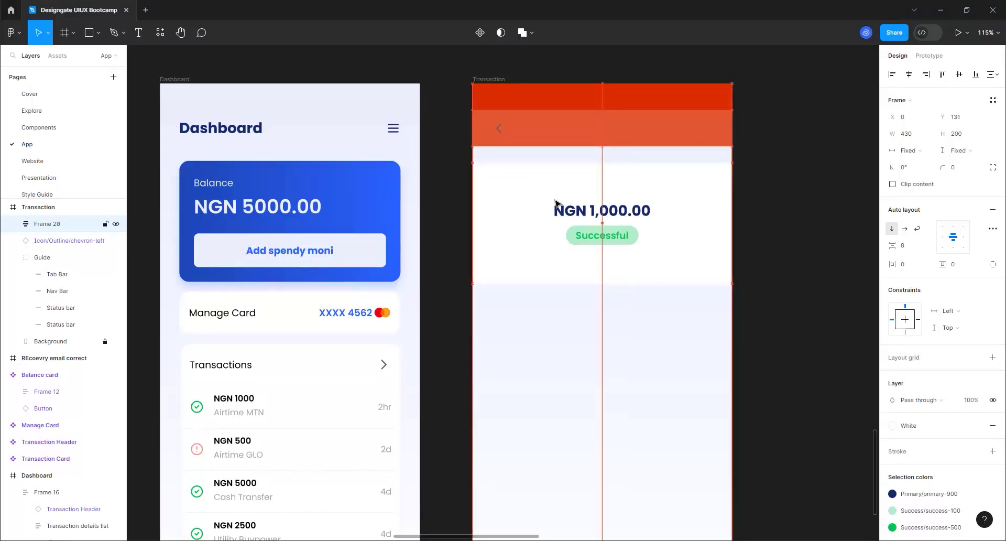
double_click(575, 132)
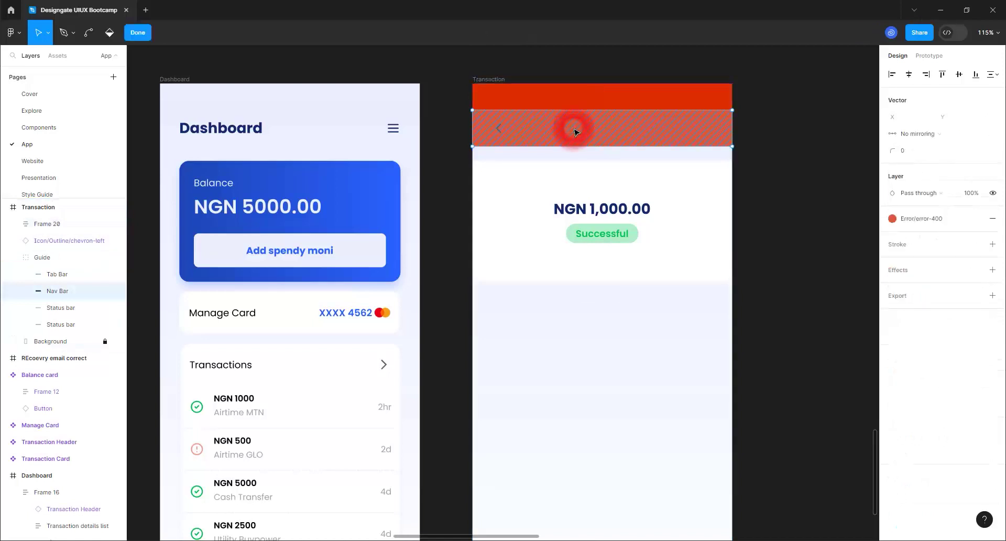
click(149, 33)
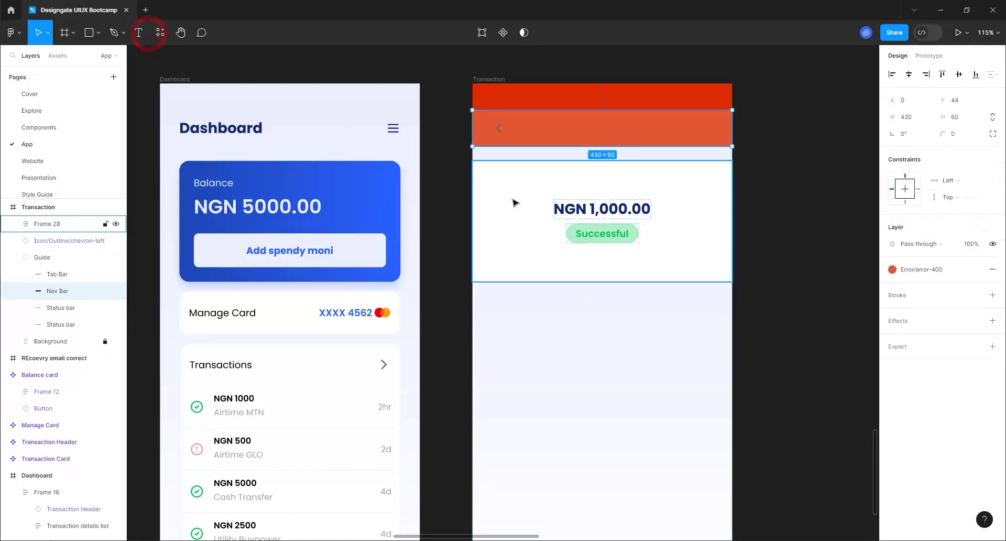
key(alt)
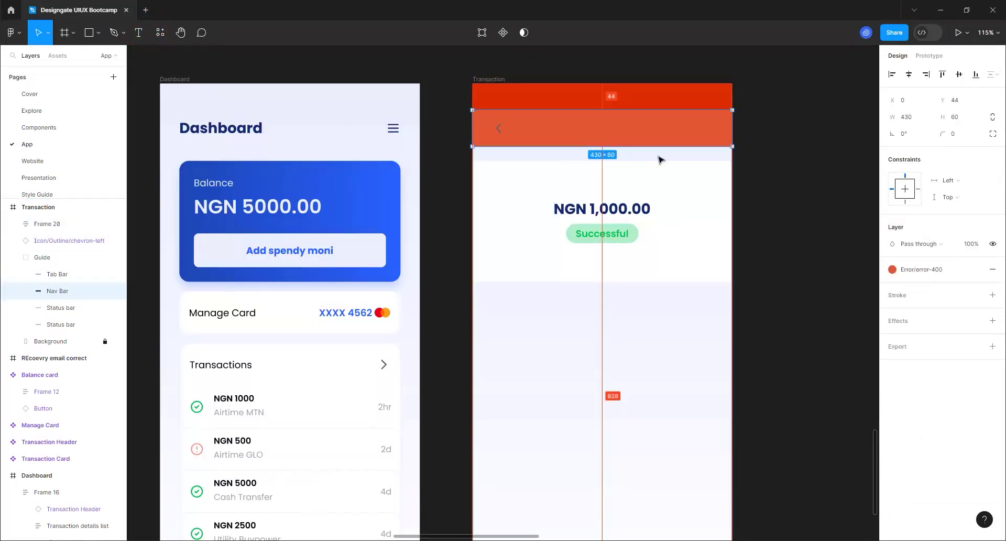
click(792, 261)
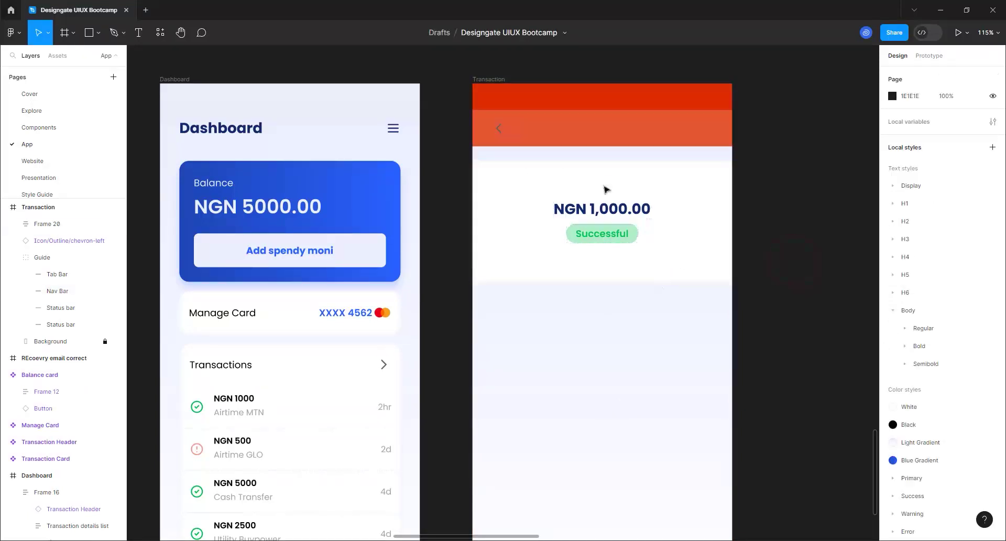
- Draw a rectangle about 37 × 133 in the Transaction screen's upper right corner, reaching down to the white amount frame
key(shift+0)
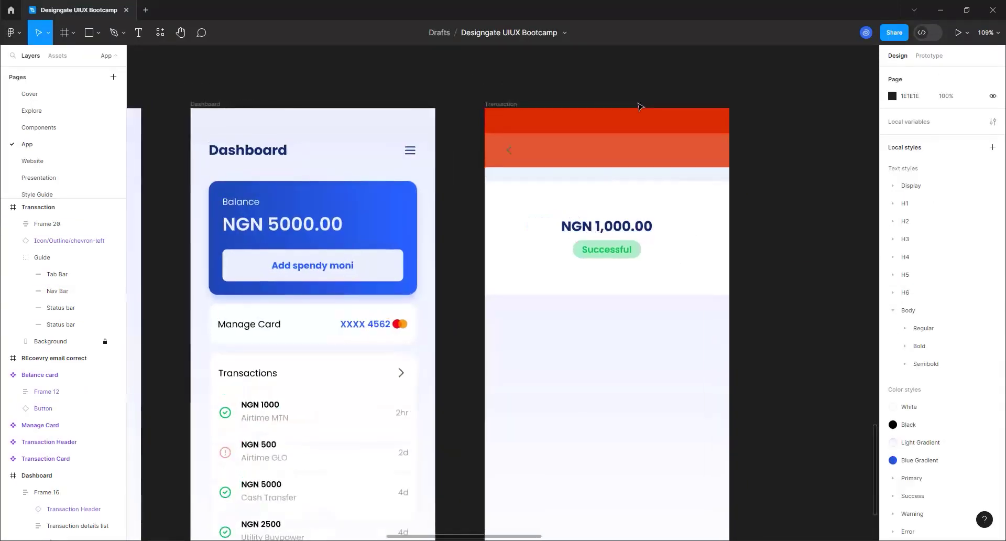
scroll(640, 107, up, 5)
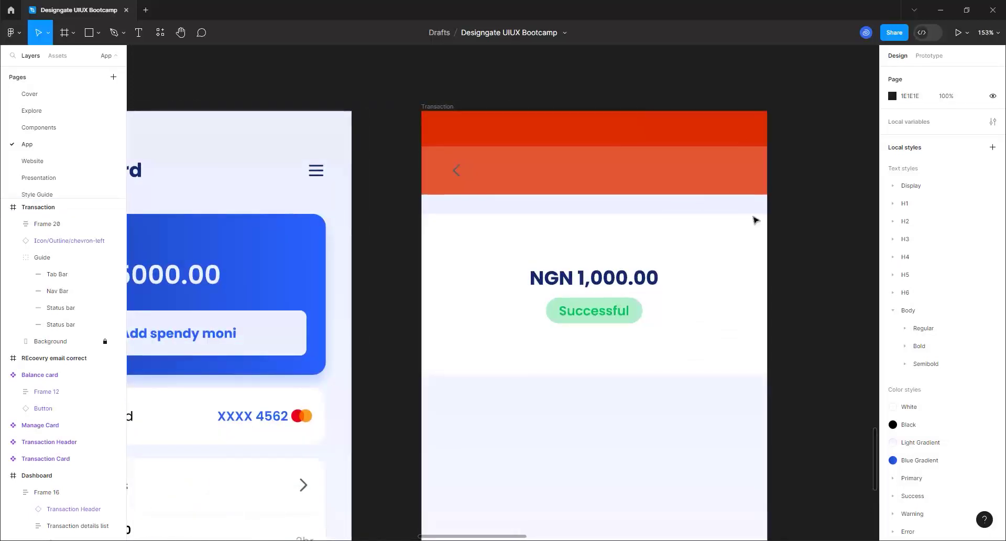
click(87, 36)
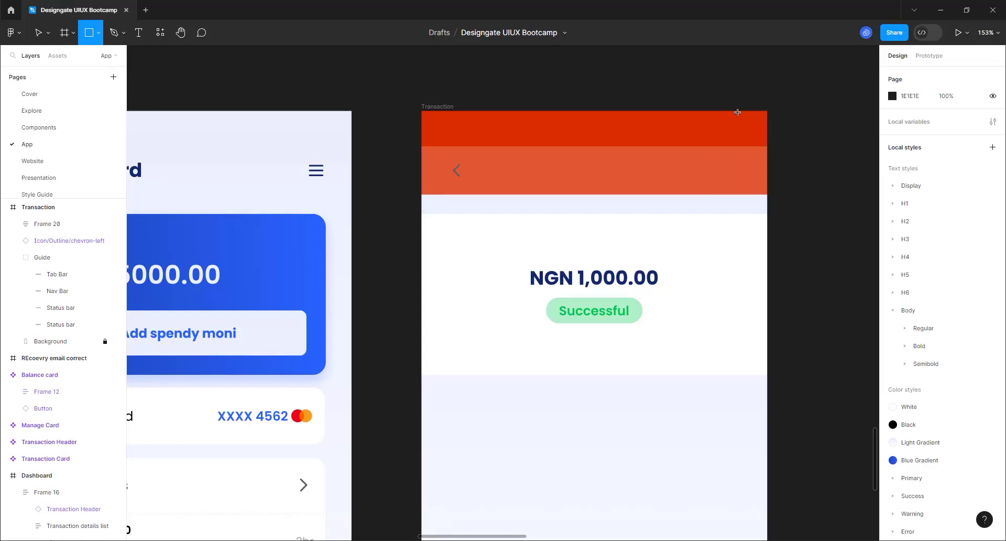
drag(737, 110, 769, 222)
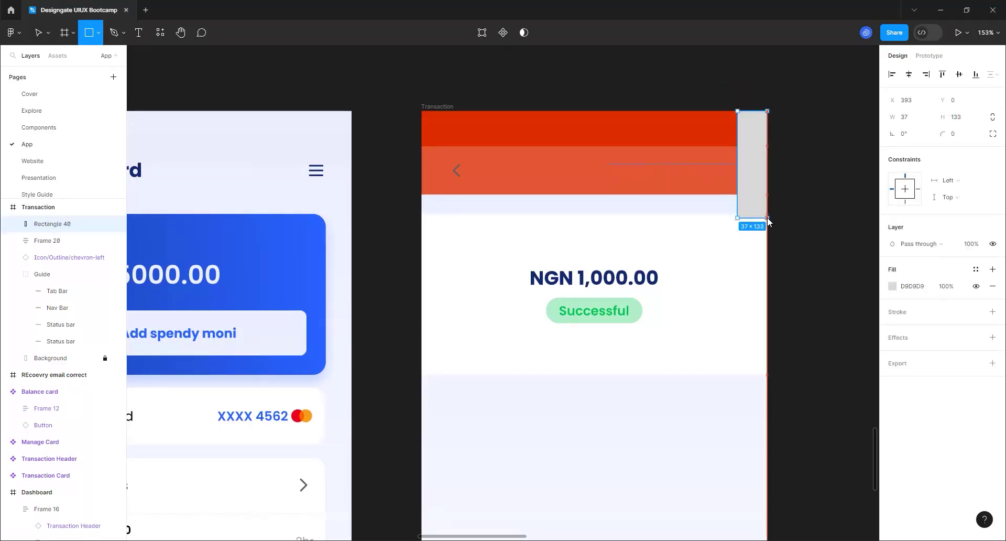
- Bring the back chevron icon to the front of the Transaction screen's layers
click(457, 172)
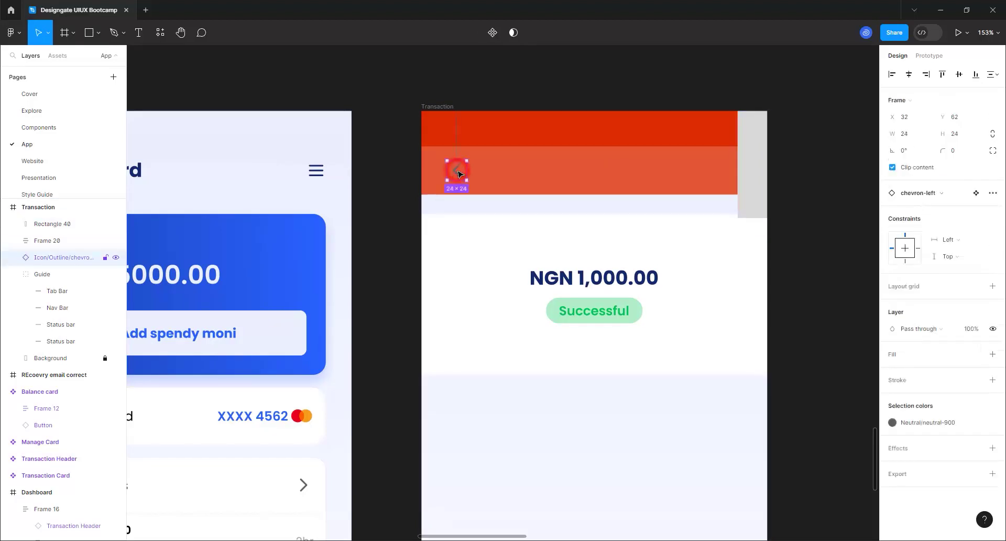
right_click(458, 173)
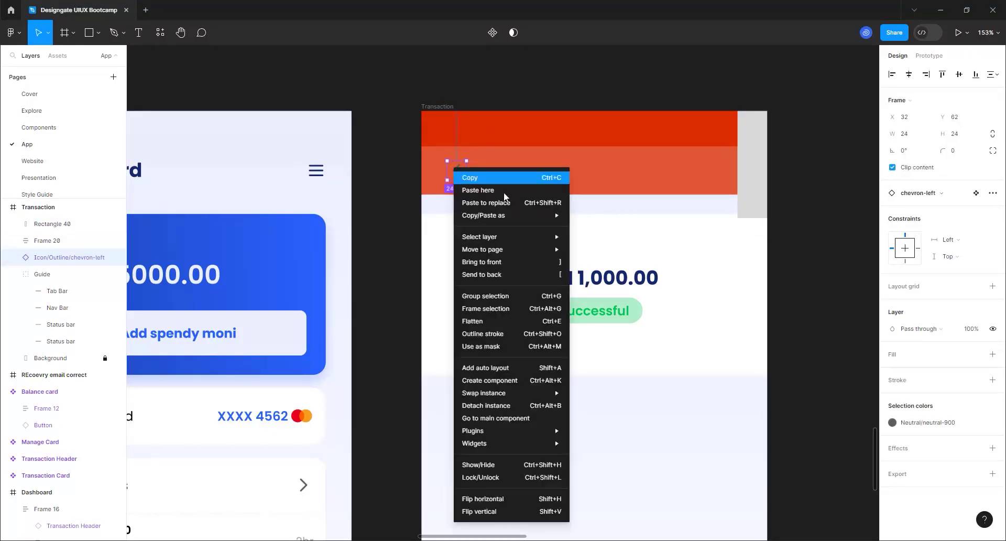
click(517, 262)
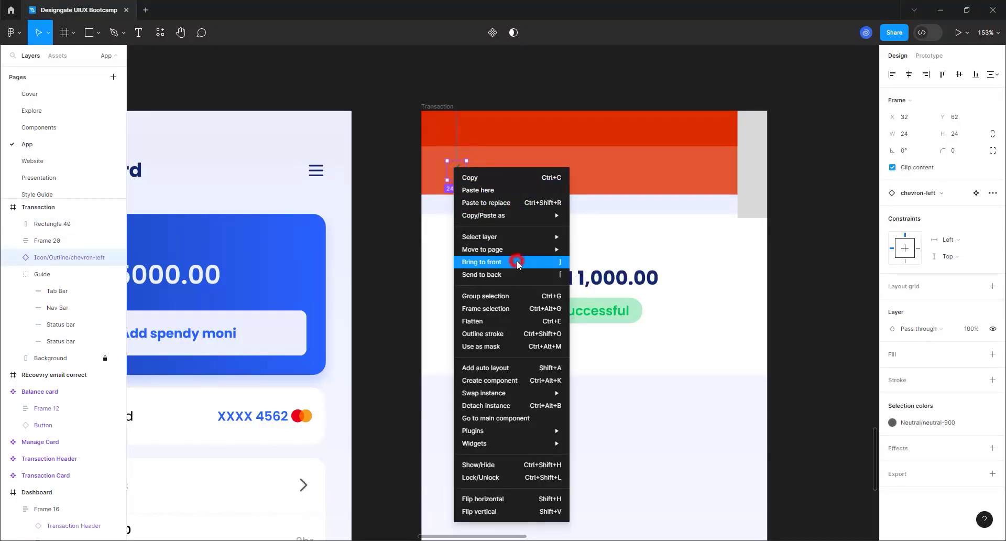
key(Escape)
- Stretch the gray rectangle across the screen's full 430 width and bring the white amount frame in front of it
click(744, 137)
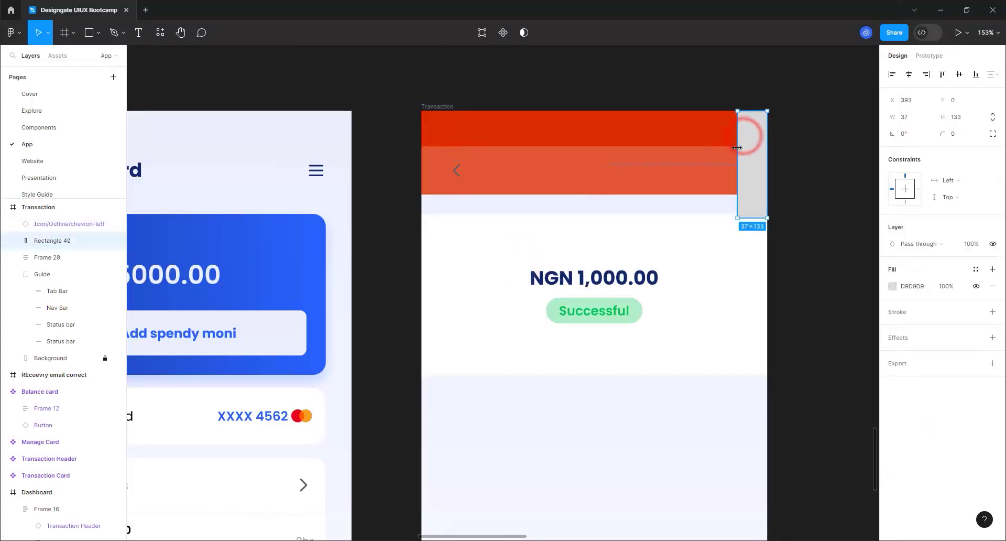
drag(738, 157, 422, 164)
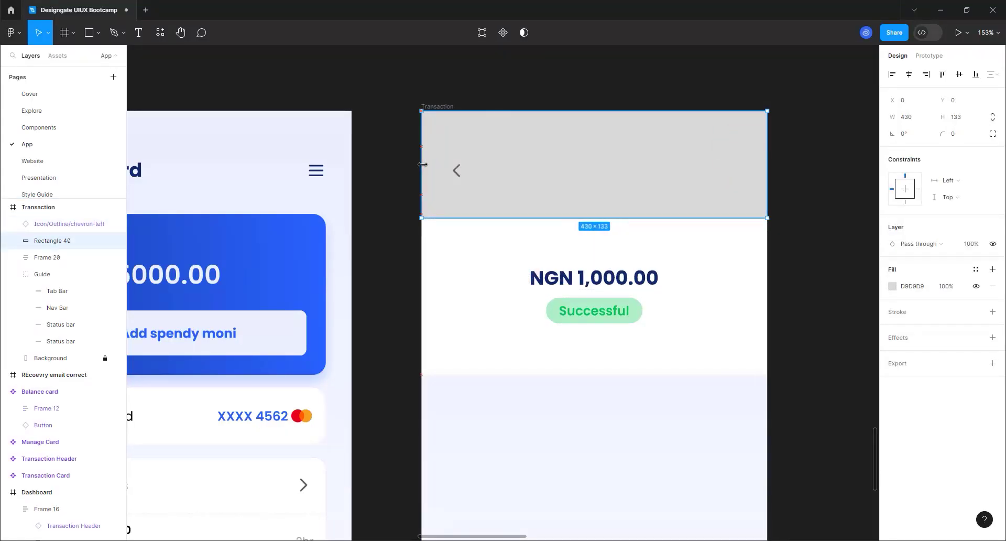
click(446, 264)
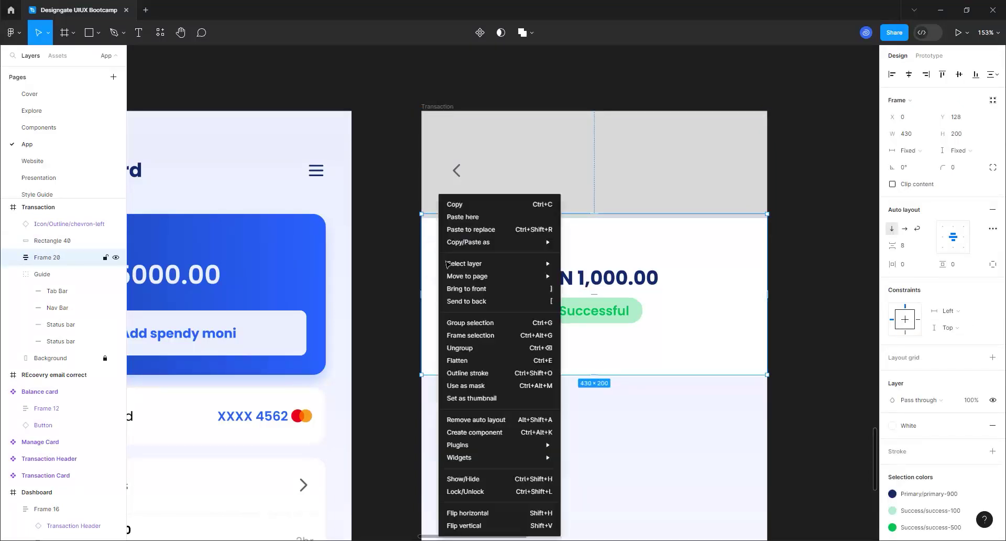
right_click(446, 263)
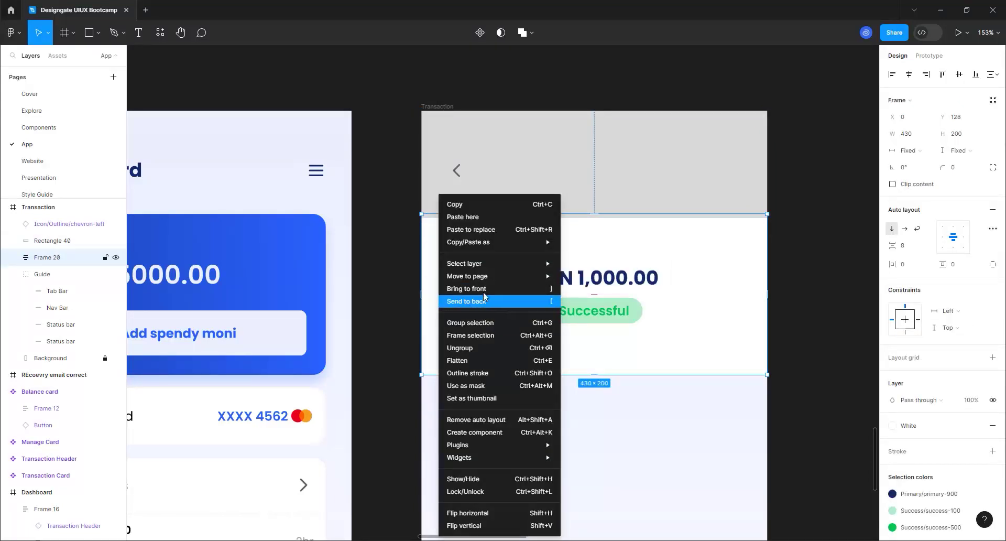
click(482, 294)
click(591, 180)
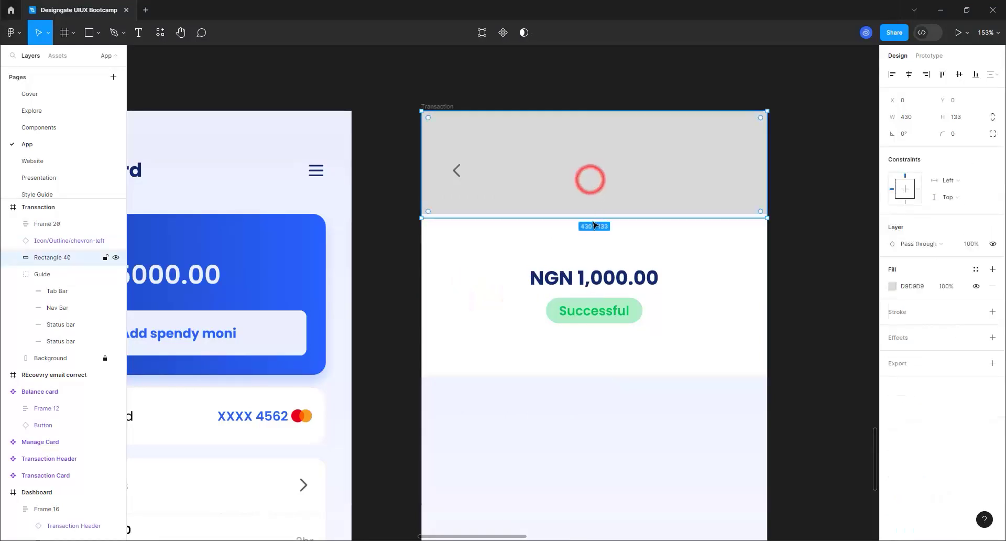
- Extend the gray header rectangle down to a height of 328 and fill it with the White color style
drag(590, 221, 546, 377)
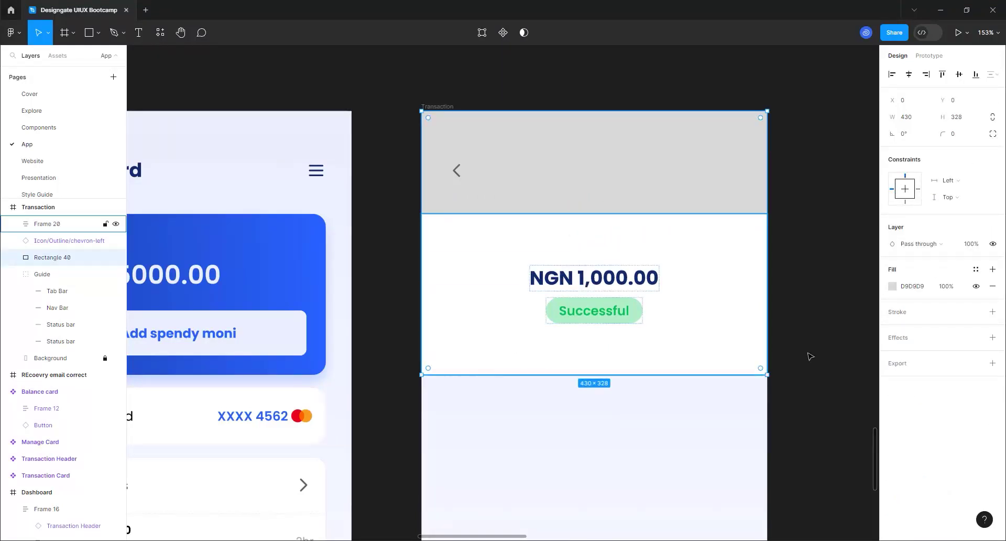
click(975, 269)
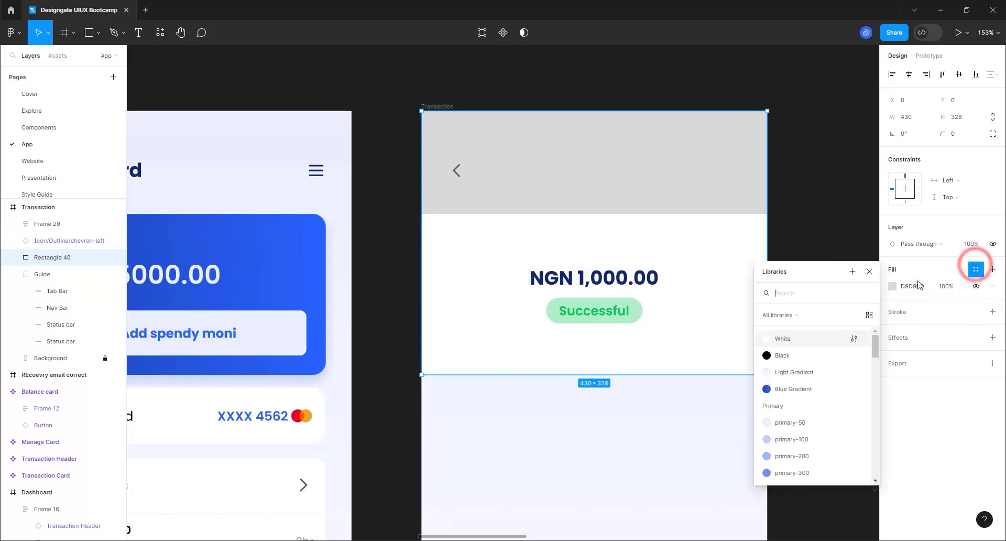
click(784, 340)
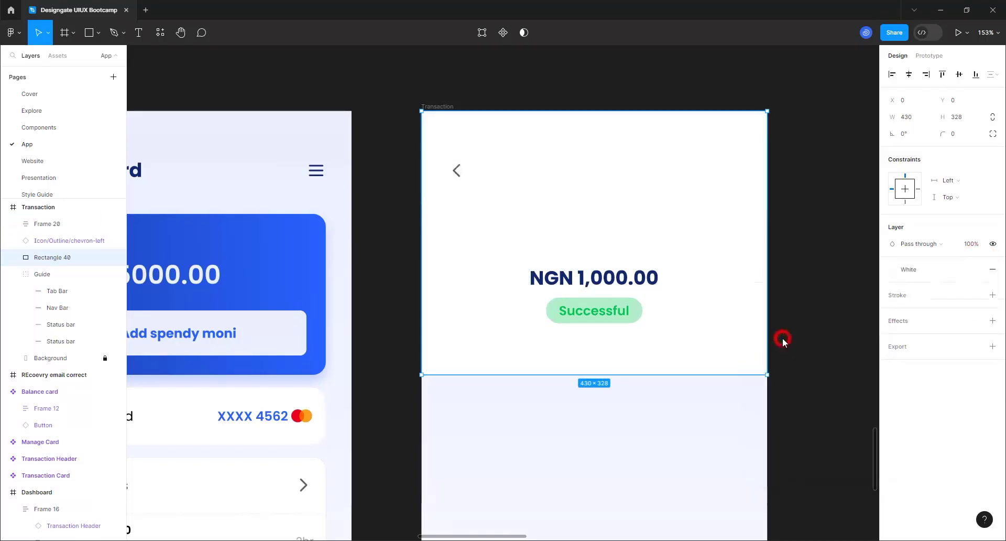
click(794, 177)
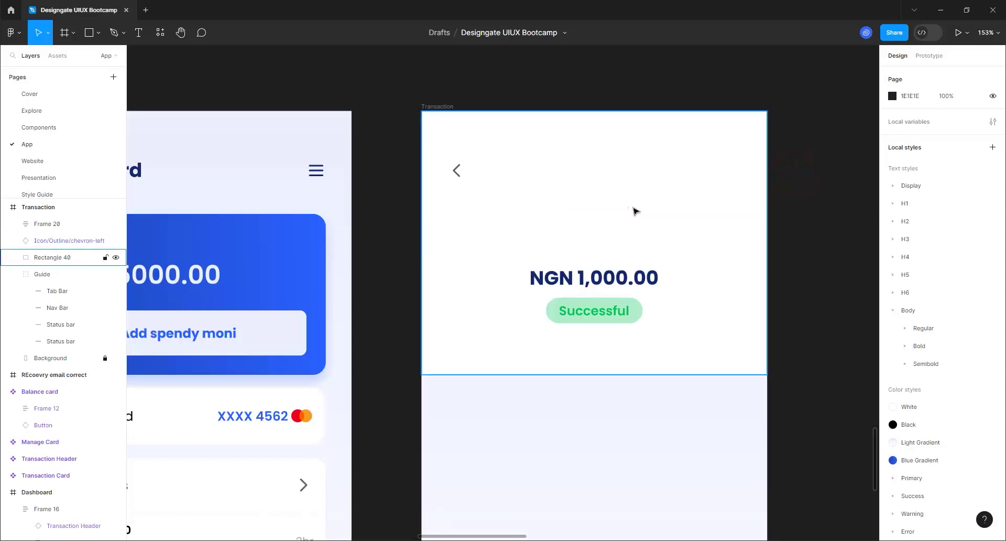
- Hide the Guide group on the Transaction screen
scroll(634, 210, down, 3)
click(597, 268)
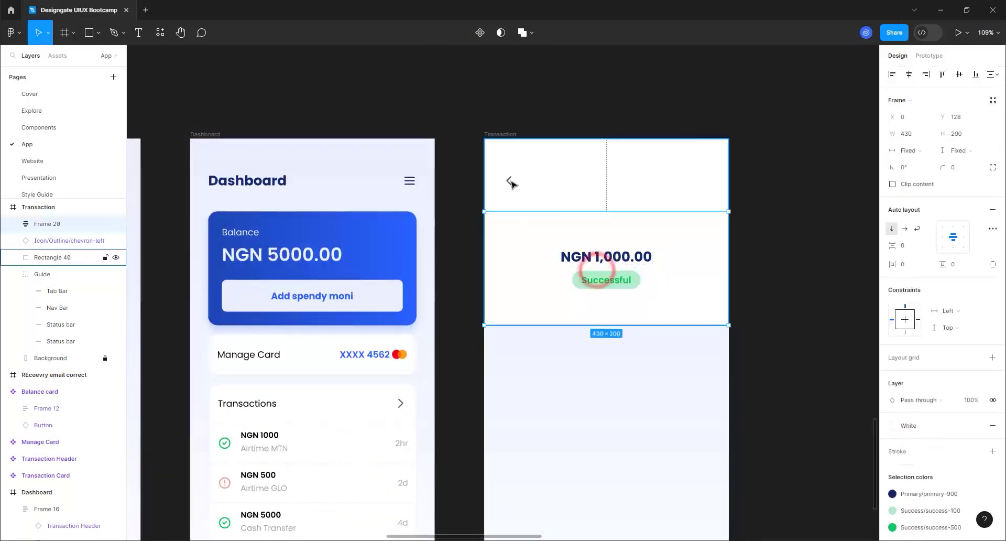
click(508, 137)
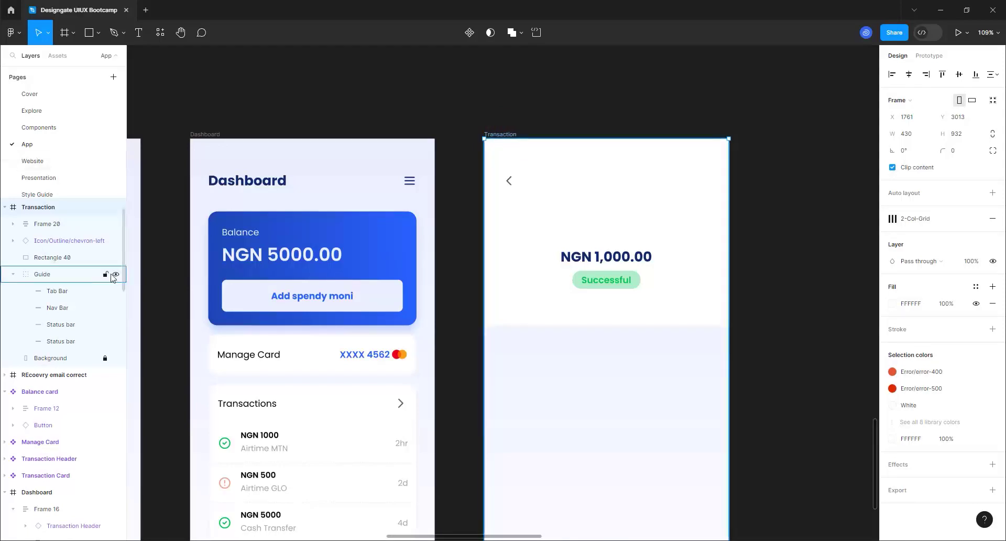
click(116, 275)
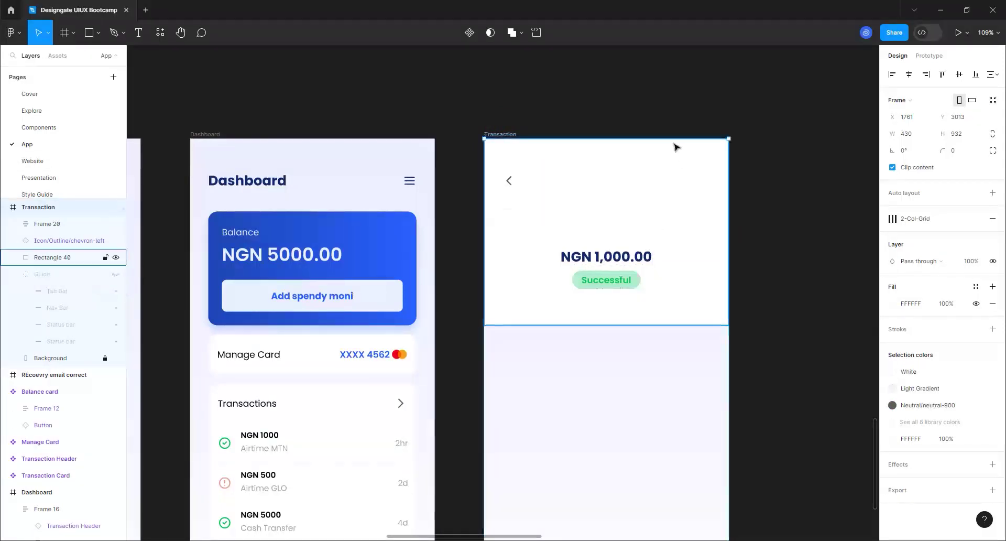
- Add a text layer reading "Category" in the empty area below the white header on the Transaction screen
scroll(566, 305, down, 1)
scroll(566, 305, down, 3)
scroll(531, 274, up, 2)
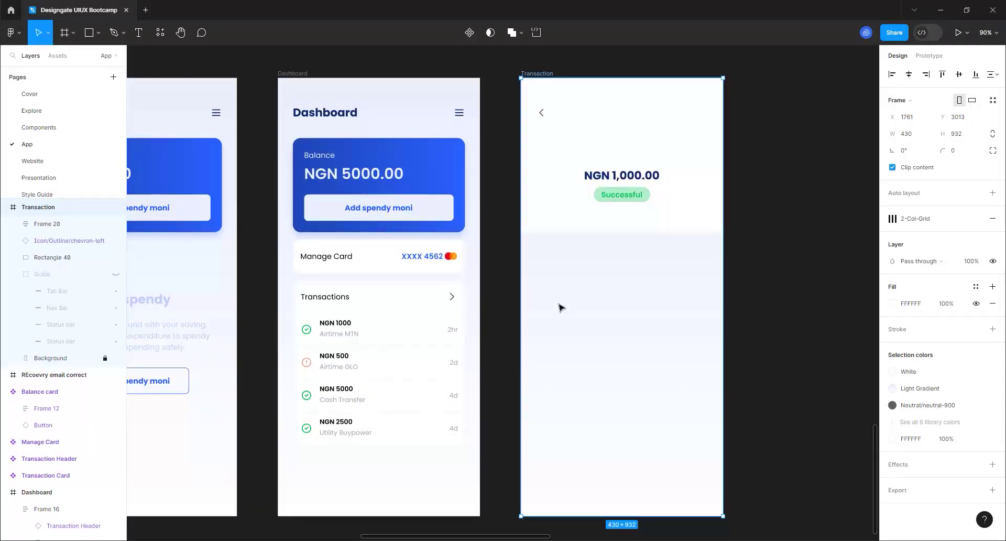
scroll(580, 287, up, 4)
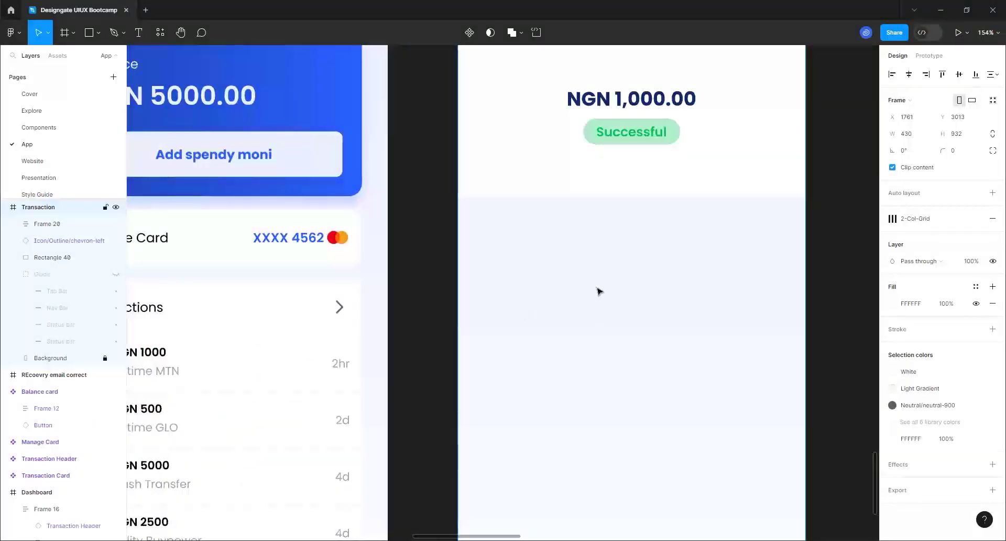
scroll(598, 289, down, 3)
scroll(600, 292, up, 3)
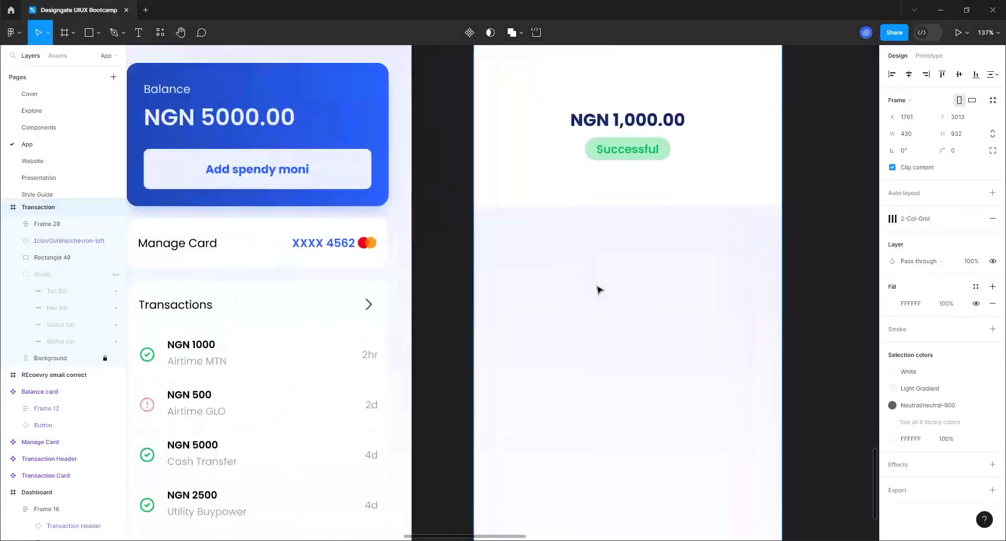
click(141, 33)
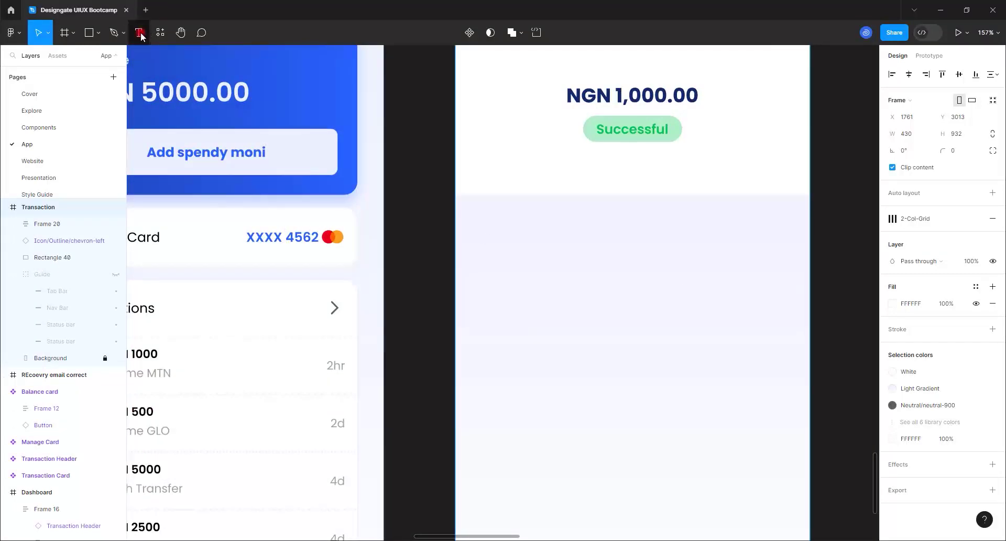
click(545, 260)
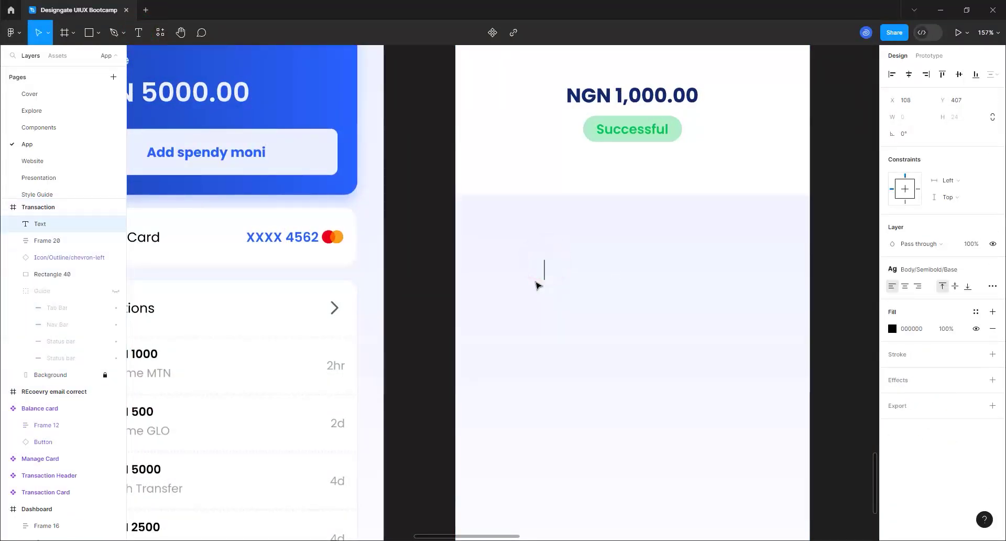
text(Category)
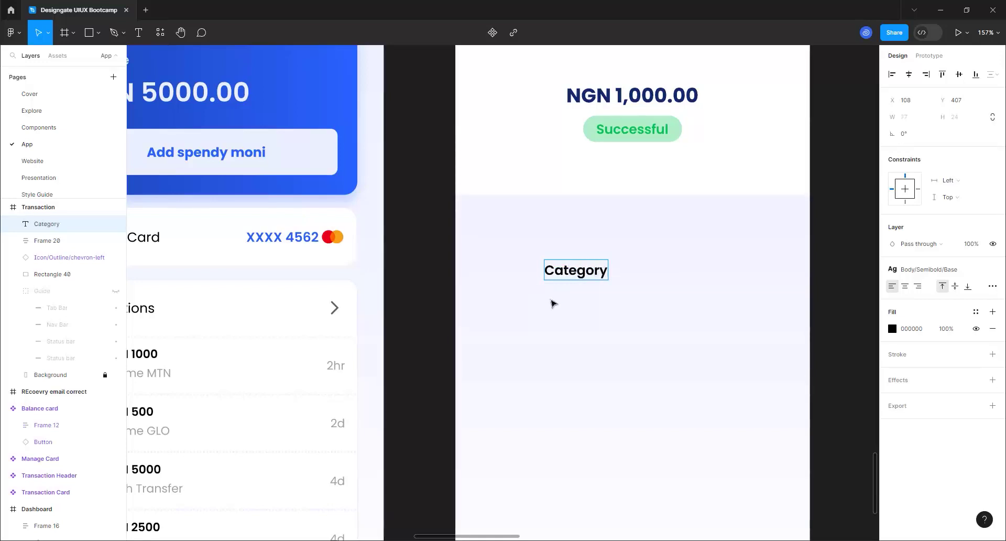
click(586, 326)
- Apply the Body/Regular/Small text style to the Category text
click(935, 263)
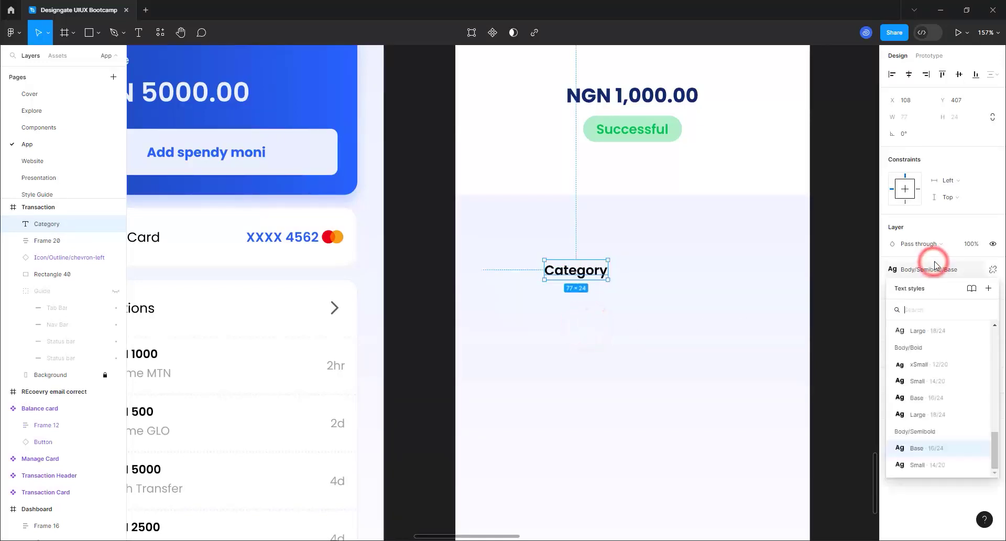
click(934, 382)
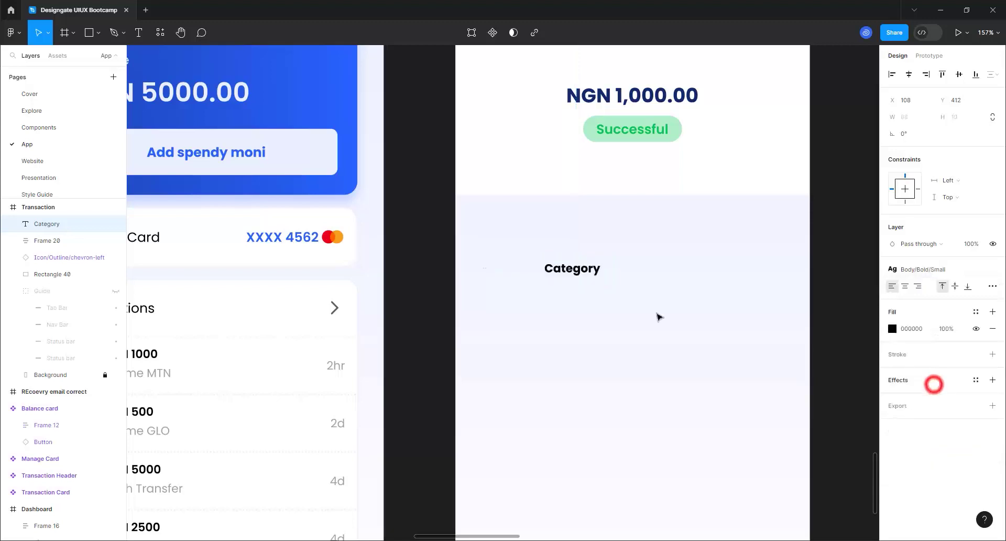
click(933, 271)
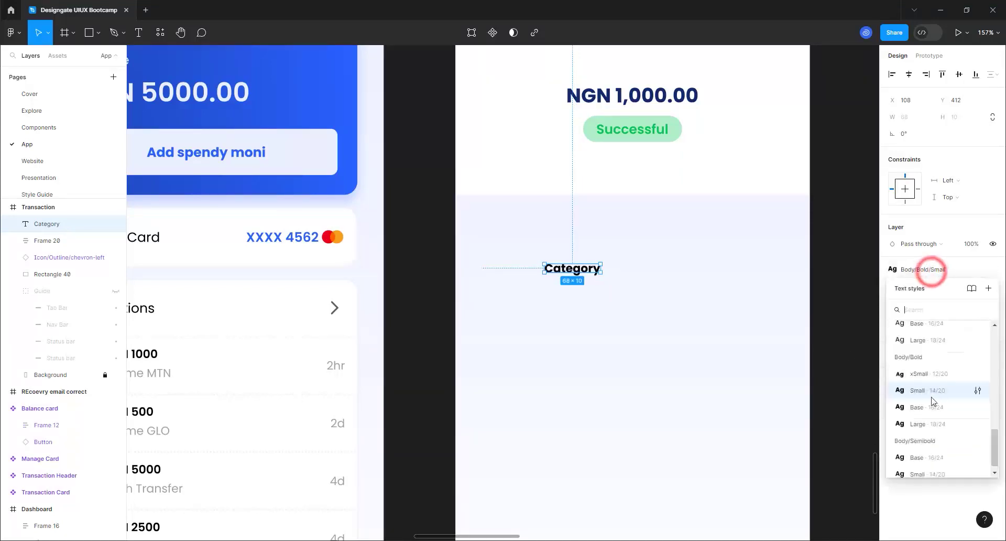
scroll(922, 399, down, 3)
click(918, 412)
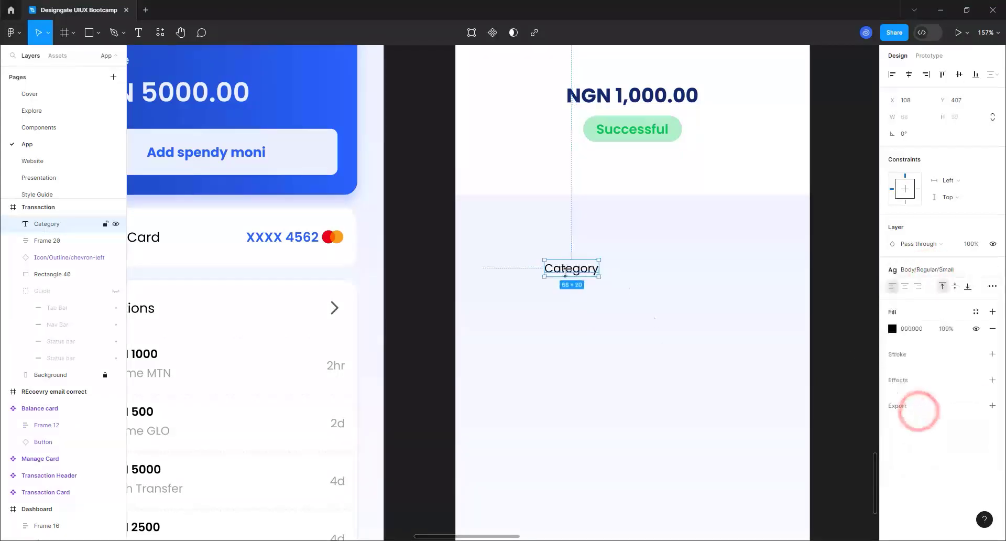
- Show the layout grids and align the Category text with the first column's left edge at X 32, Y 401
drag(566, 271, 521, 268)
scroll(613, 288, down, 5)
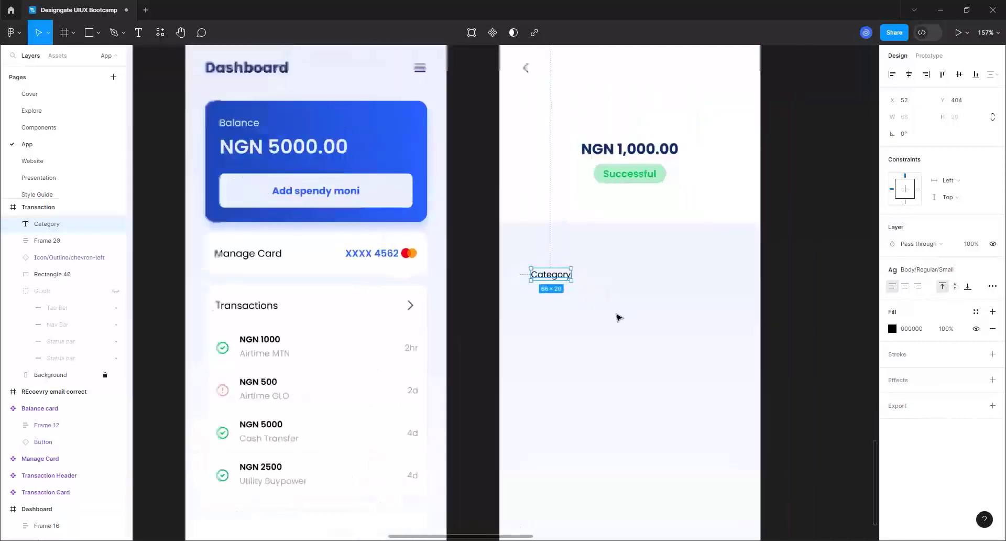
click(568, 126)
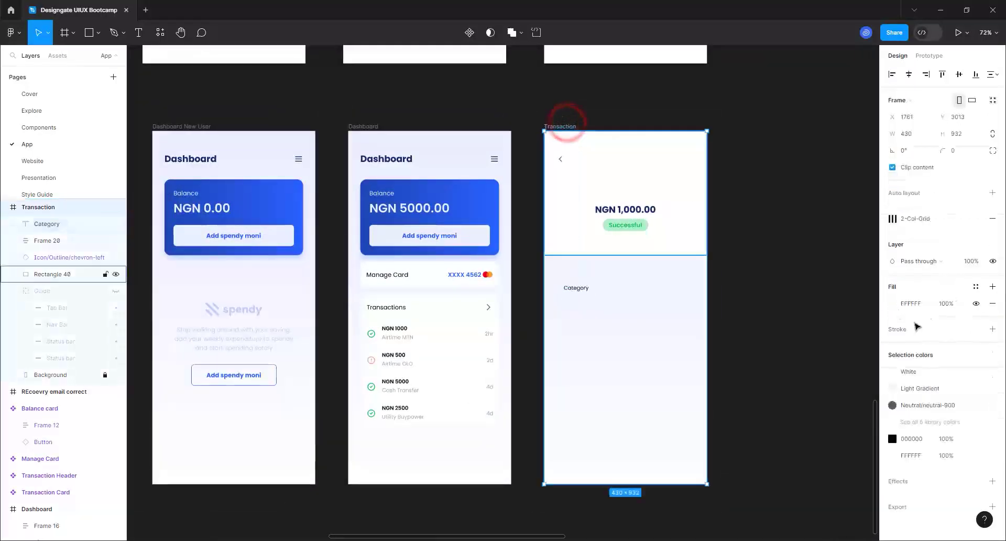
click(960, 219)
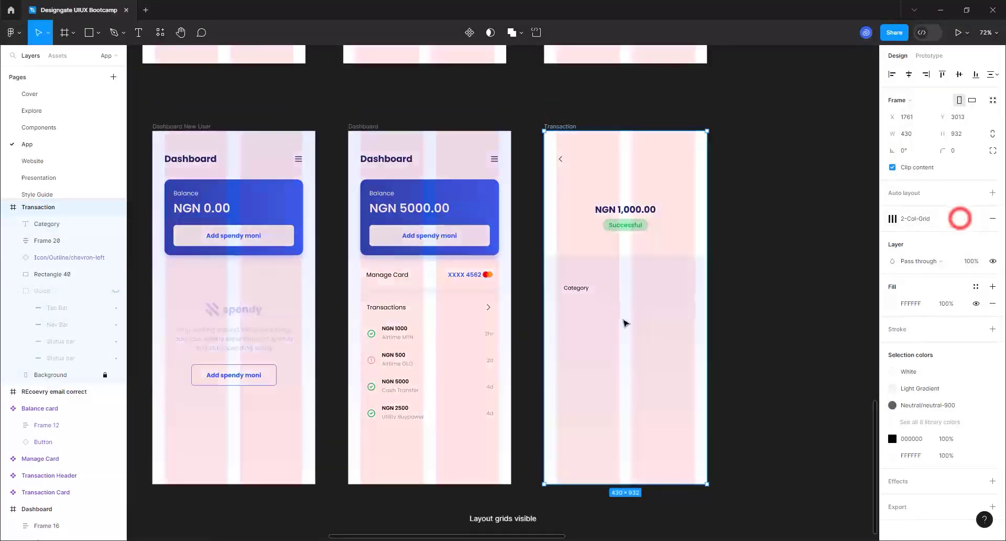
scroll(631, 302, up, 5)
scroll(632, 302, up, 2)
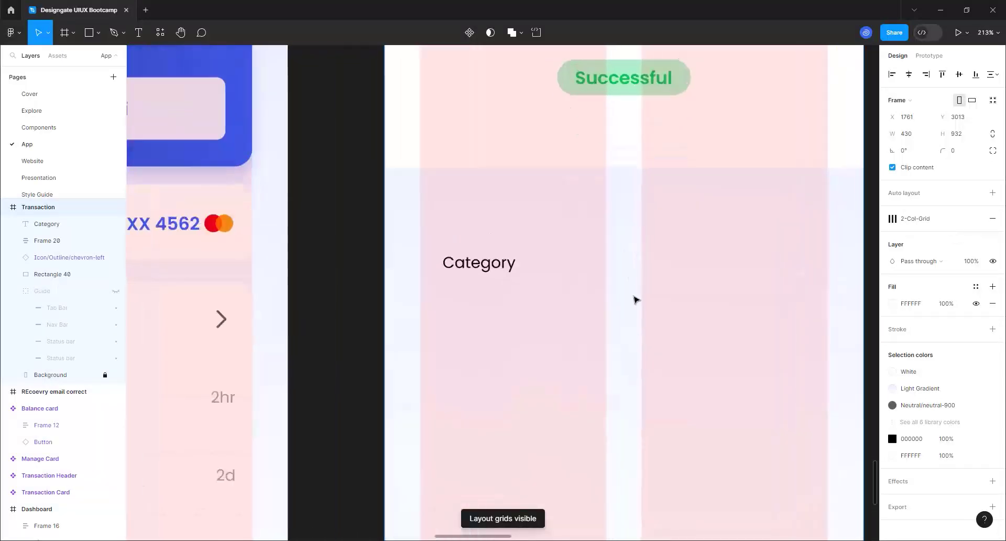
click(497, 268)
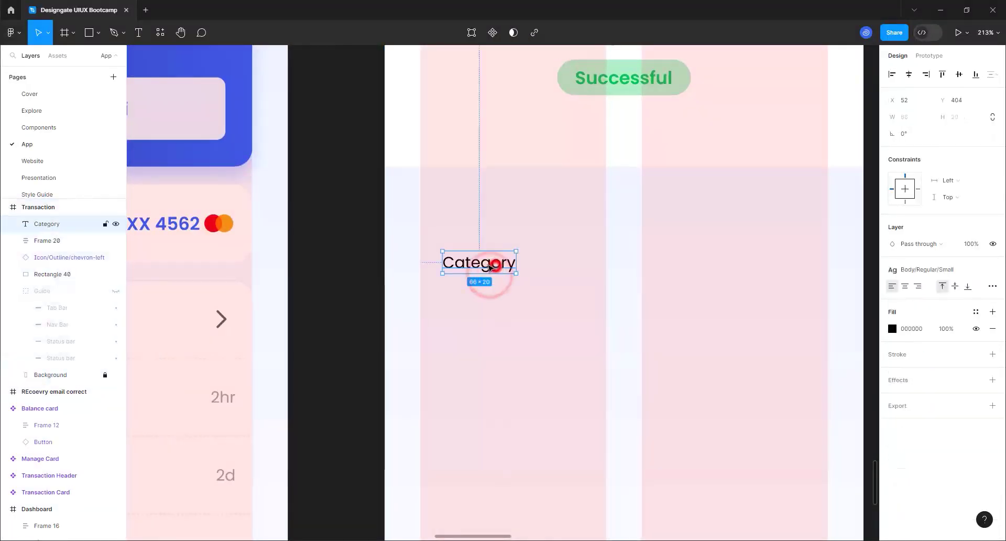
drag(497, 268, 473, 266)
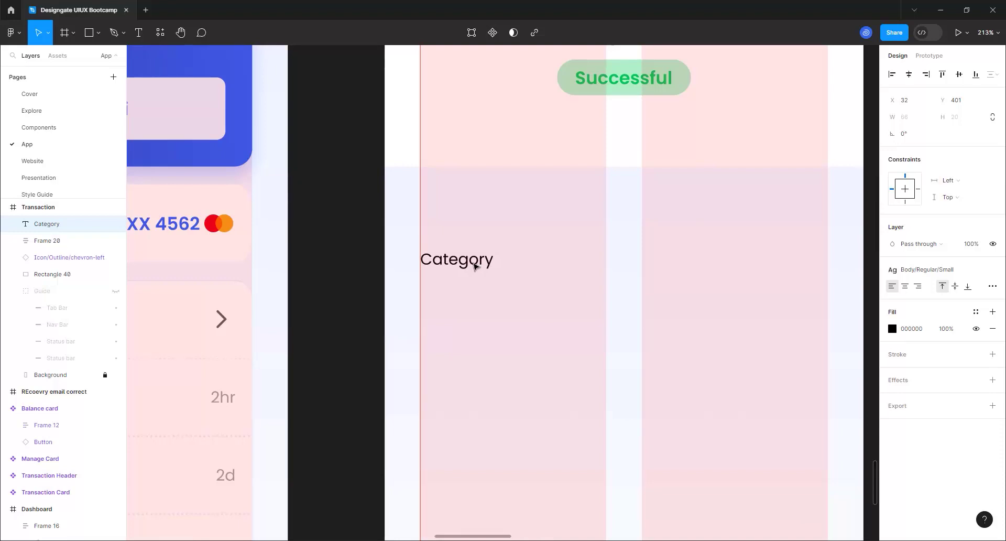
- Duplicate the Category text and place the copy in the second grid column at X 270, Y 401
key(ctrl+d)
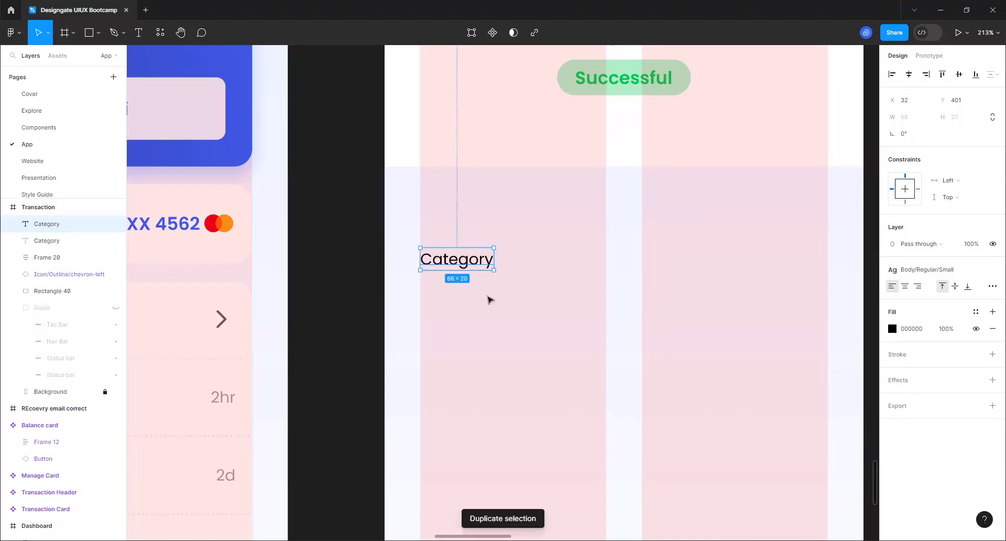
drag(472, 256, 738, 257)
scroll(637, 299, down, 2)
scroll(618, 311, down, 2)
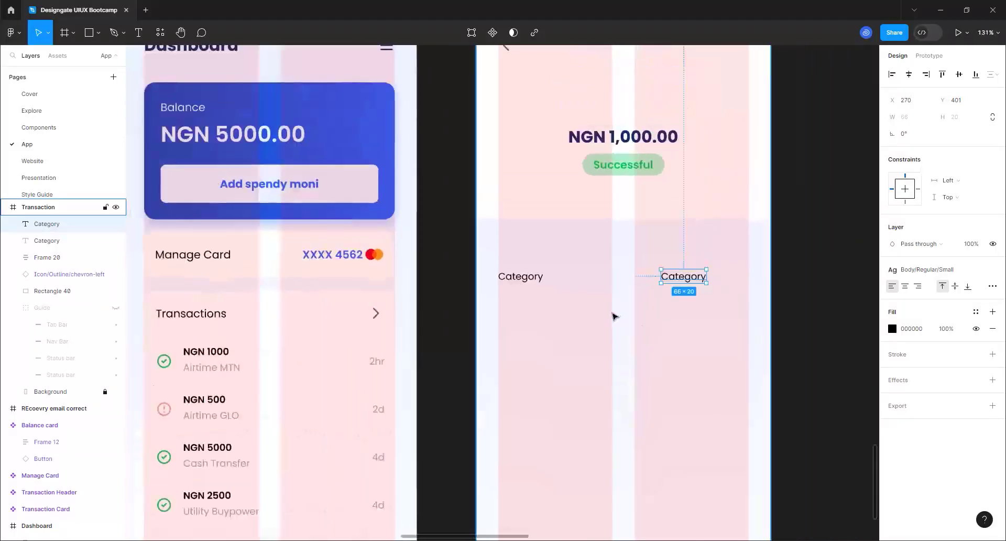
scroll(620, 295, up, 10)
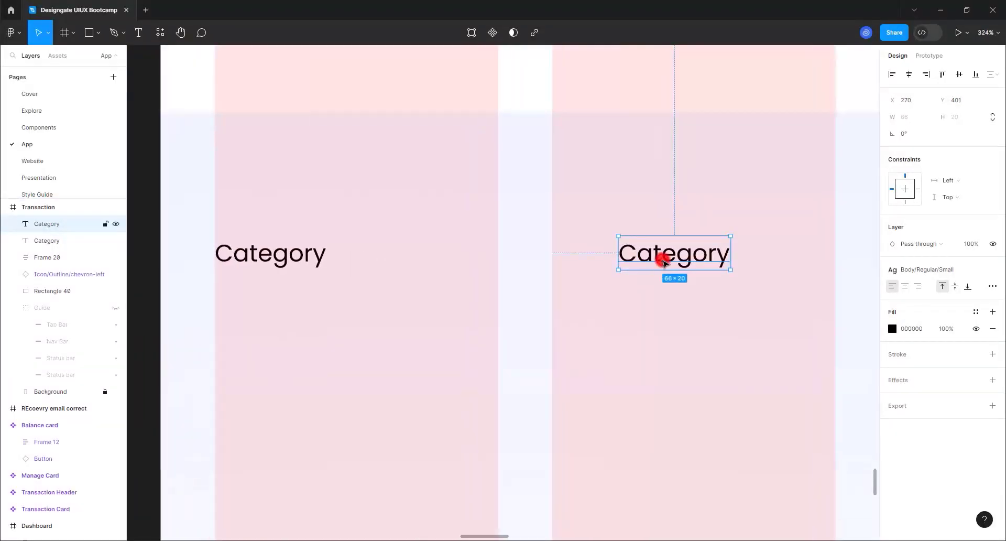
- Change the copied text to "Airtime MTN" and shift it right to X 276
double_click(663, 259)
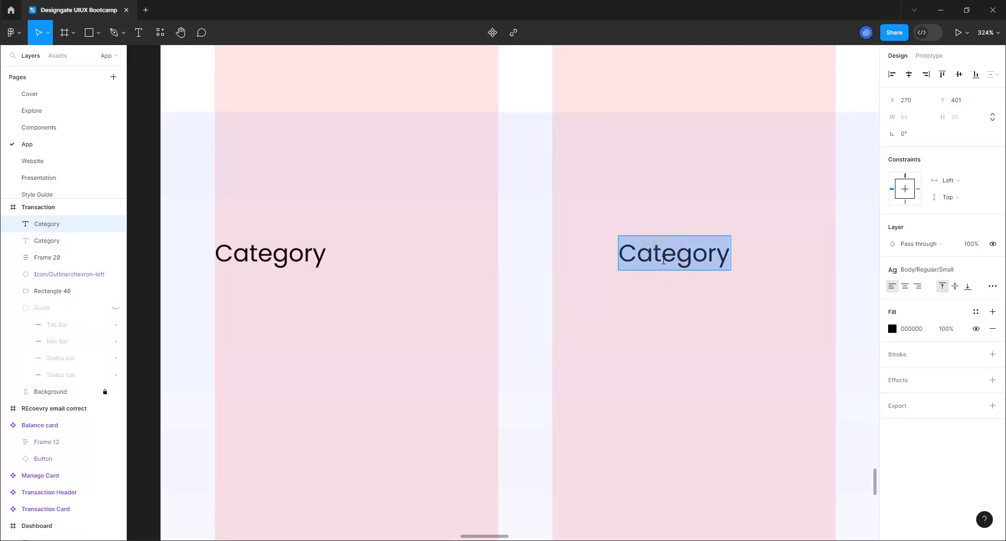
text(Airtime MTN)
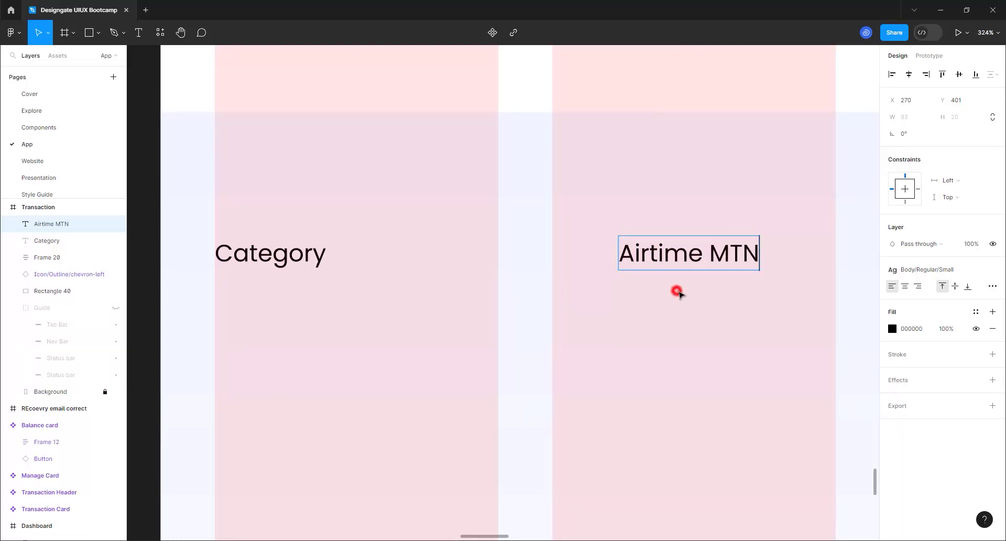
key(Escape)
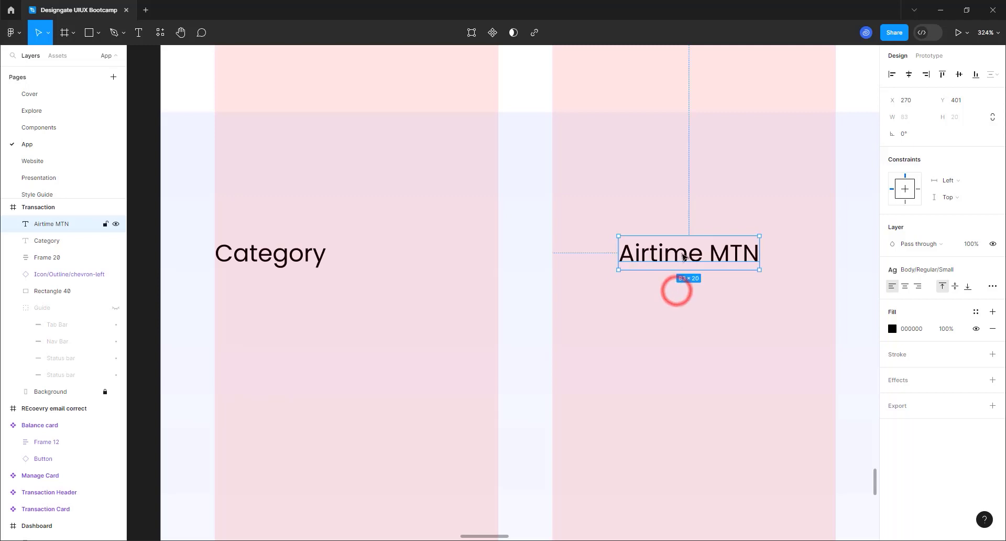
drag(679, 253, 689, 262)
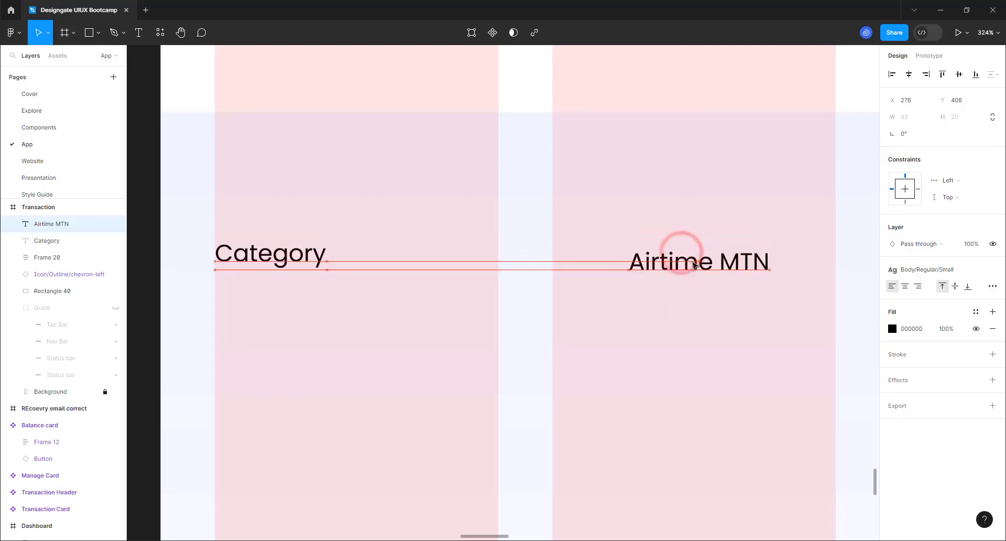
- Wrap the Category and Airtime MTN texts in a horizontal auto layout frame with clipped content
shift+click(304, 262)
key(shift+a)
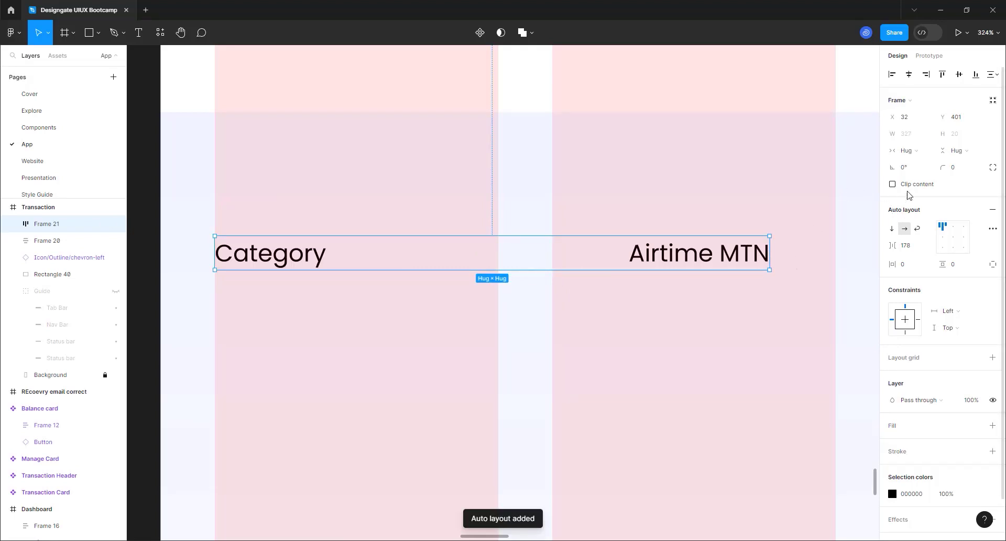
click(893, 184)
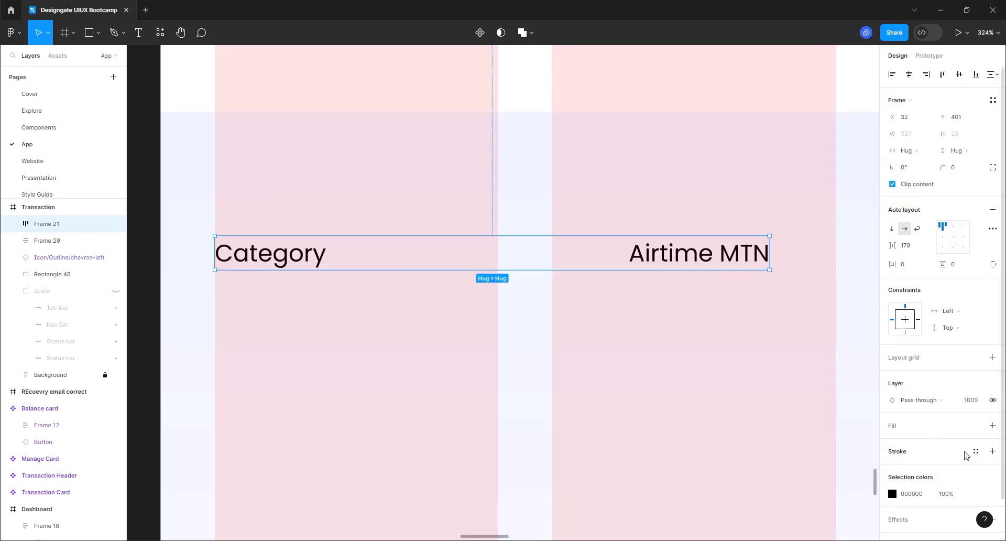
- Fill the Category row frame with the White color style and set its horizontal padding to 16
click(979, 425)
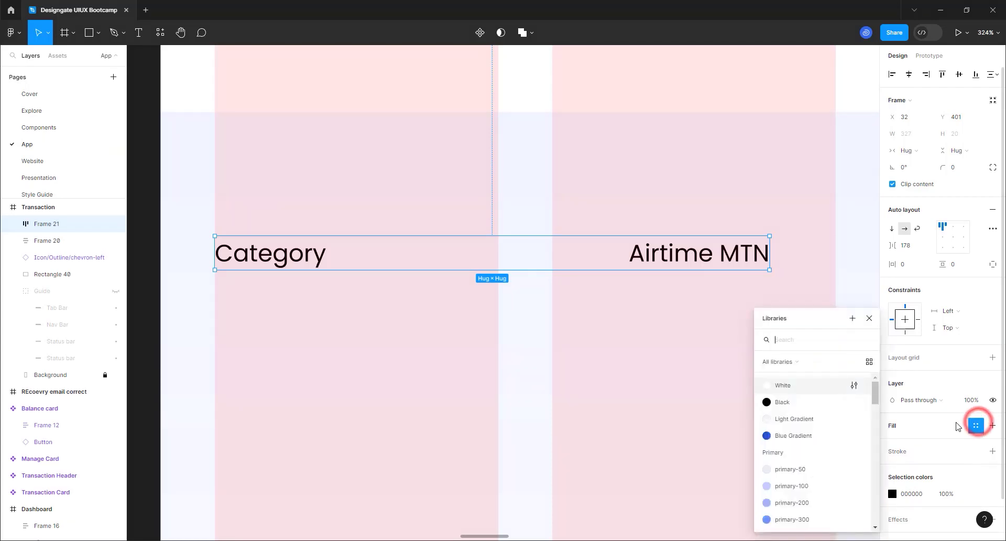
click(794, 392)
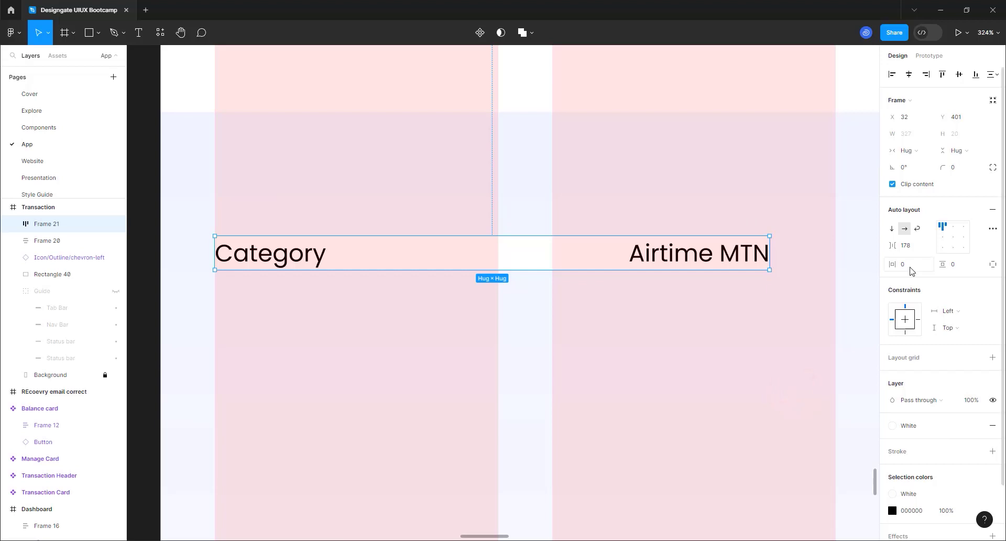
text(16)
key(Return)
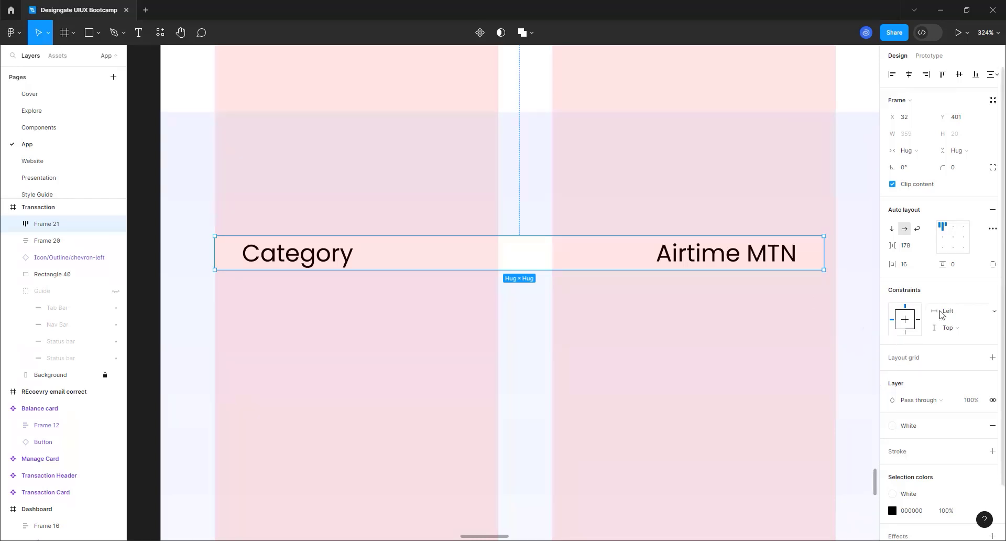
- Check the color style of the Airtime MTN text in the Dashboard's first transaction card
scroll(941, 314, down, 2)
ctrl+scroll(681, 318, down, 5)
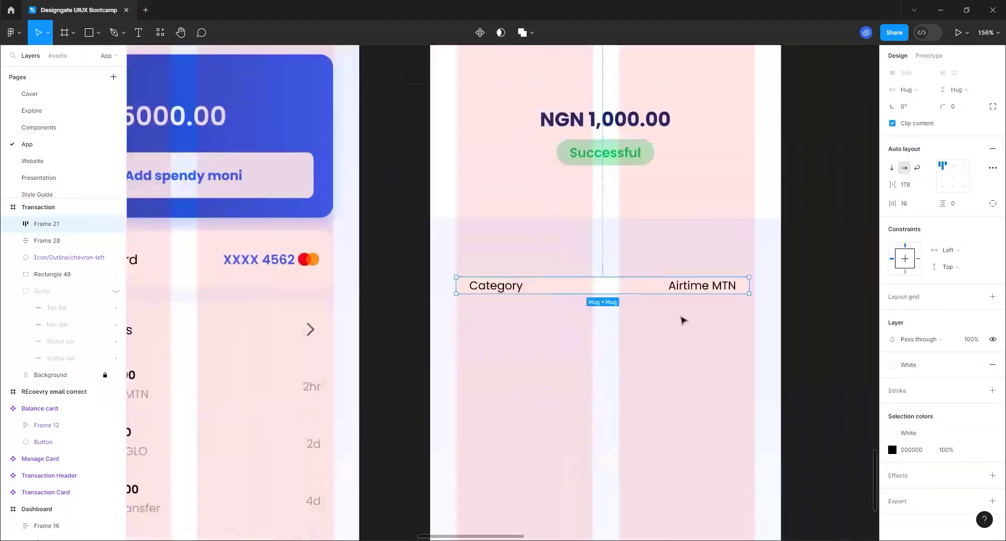
ctrl+scroll(681, 318, down, 3)
click(316, 367)
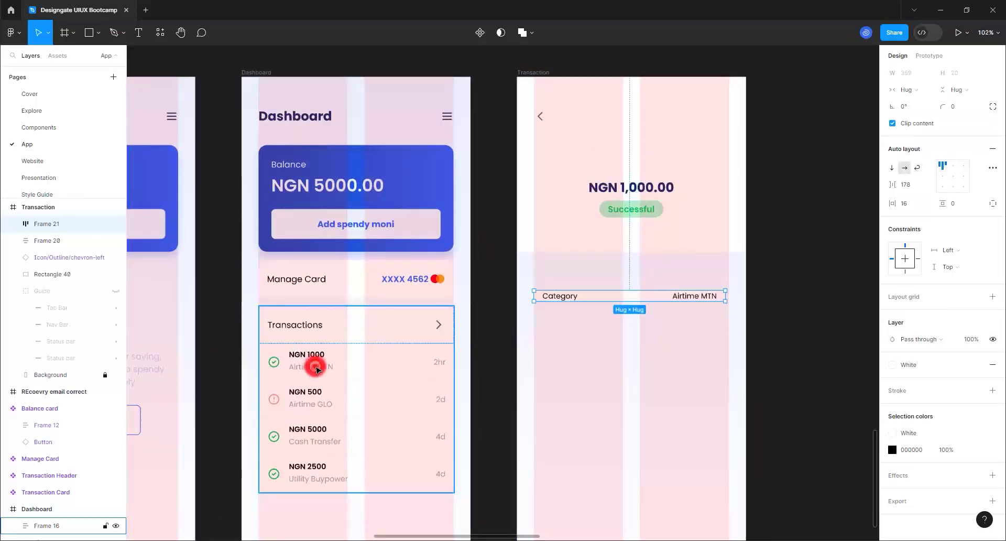
double_click(317, 367)
double_click(317, 367)
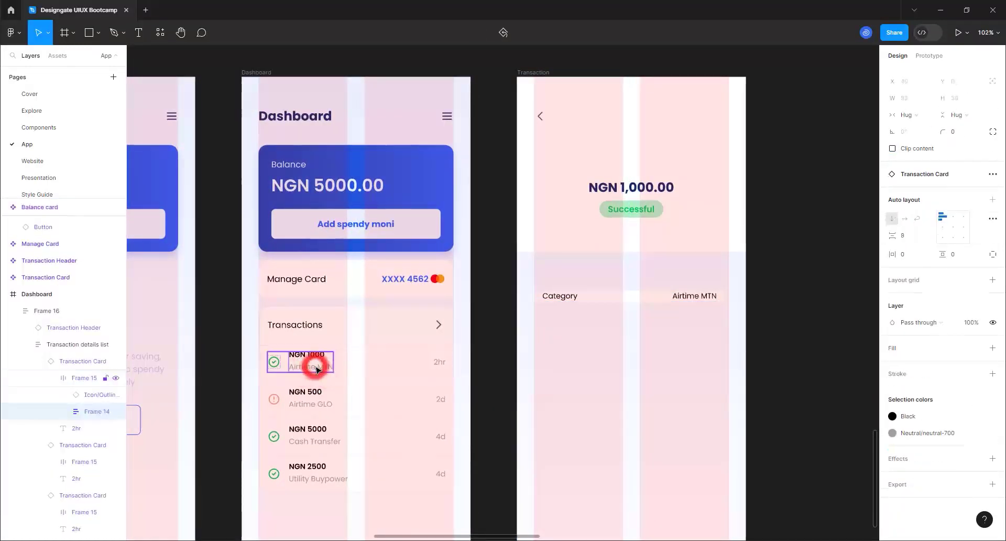
double_click(315, 367)
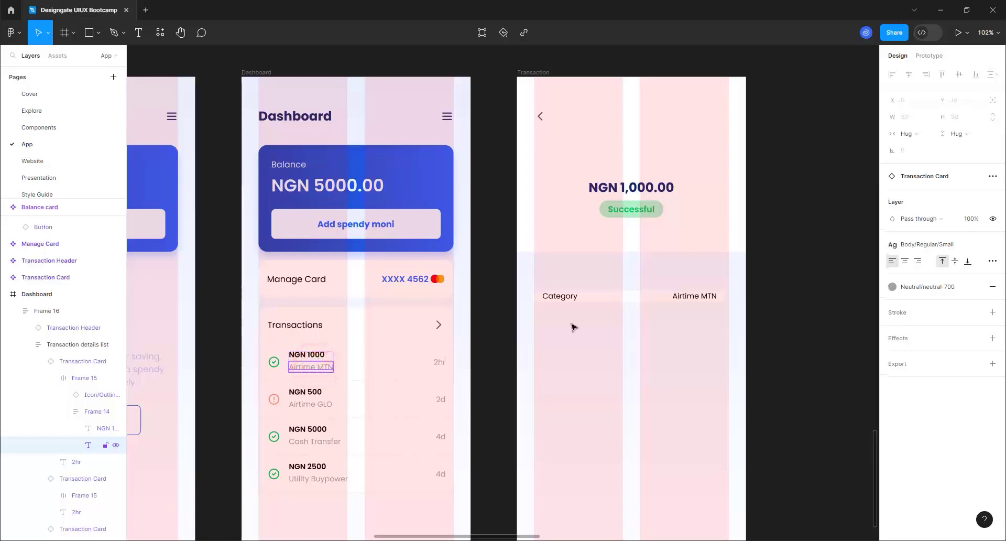
- Recolor the Category row's black texts with the neutral-700 color style
click(614, 301)
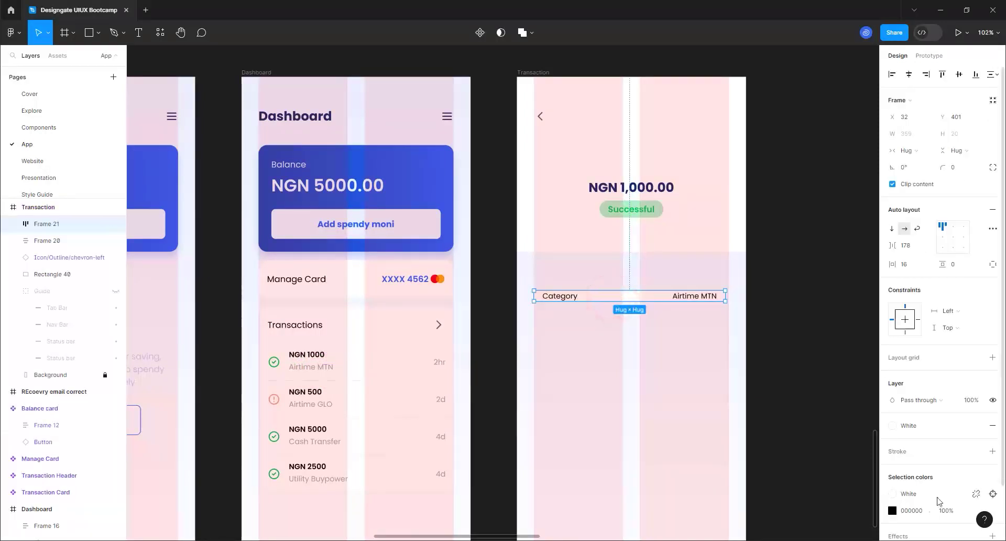
click(974, 450)
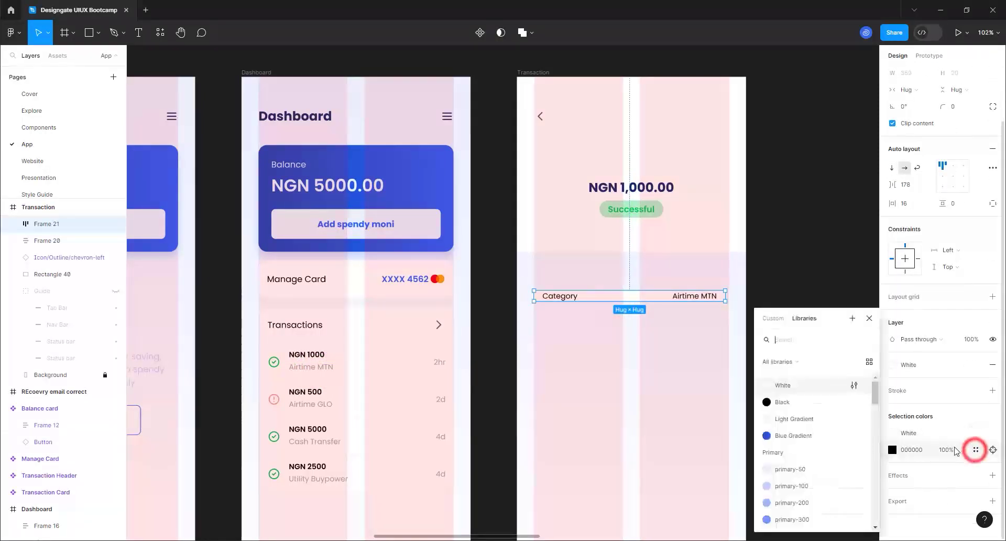
scroll(790, 442, down, 5)
scroll(790, 442, down, 10)
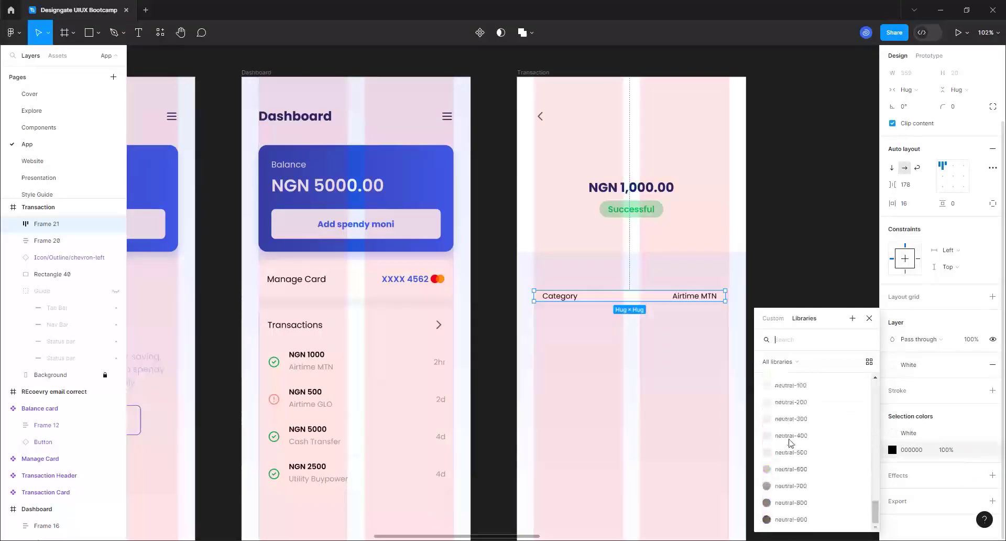
click(791, 483)
scroll(681, 260, up, 3)
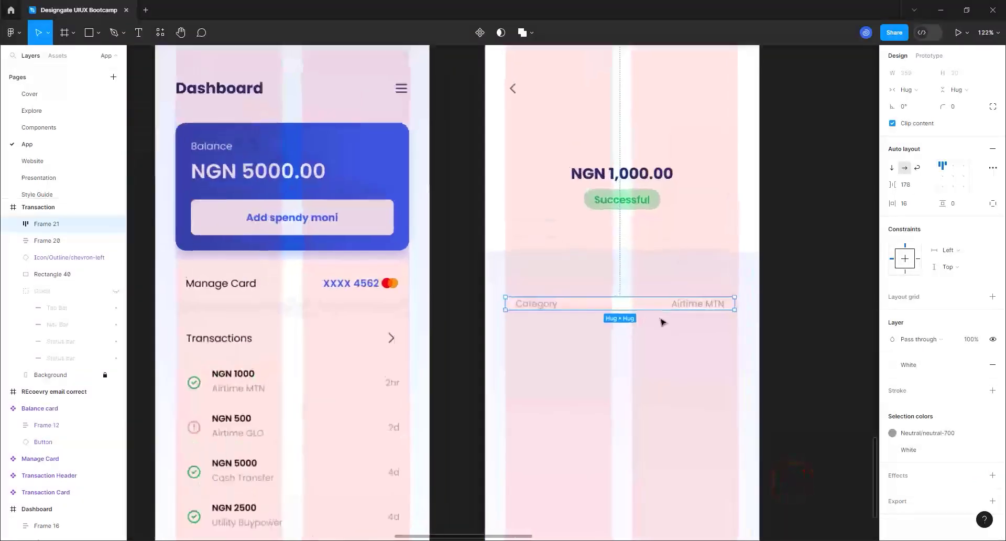
- Set the Category row's auto layout spacing to Auto with vertically centered texts, and resize the row to 366 × 56
scroll(629, 289, down, 8)
click(570, 155)
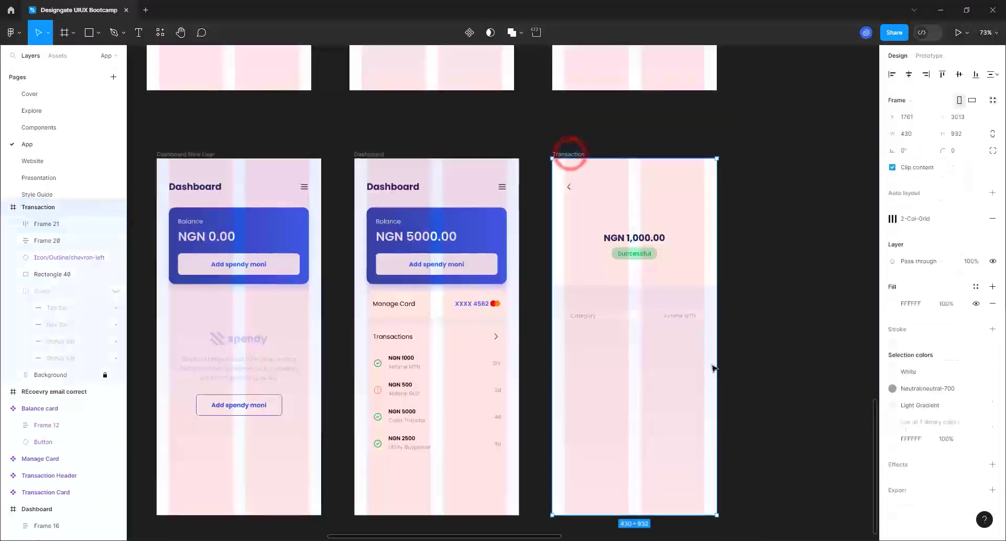
scroll(676, 340, up, 2)
scroll(677, 339, up, 5)
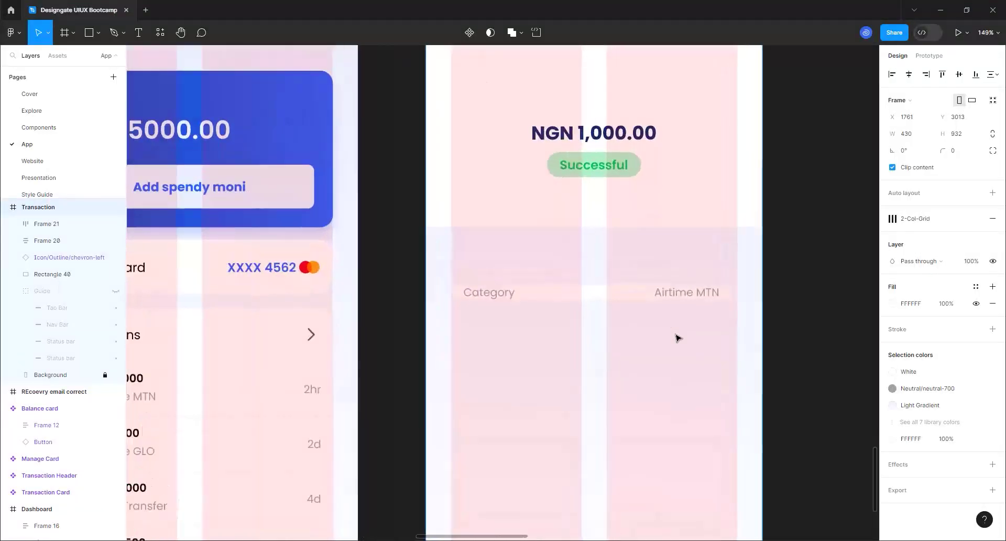
scroll(675, 326, up, 4)
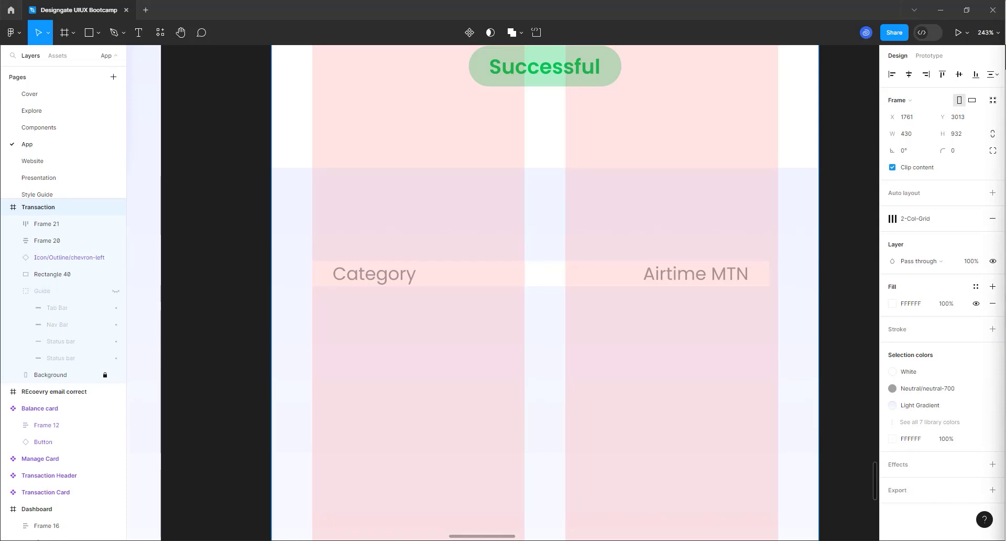
click(602, 281)
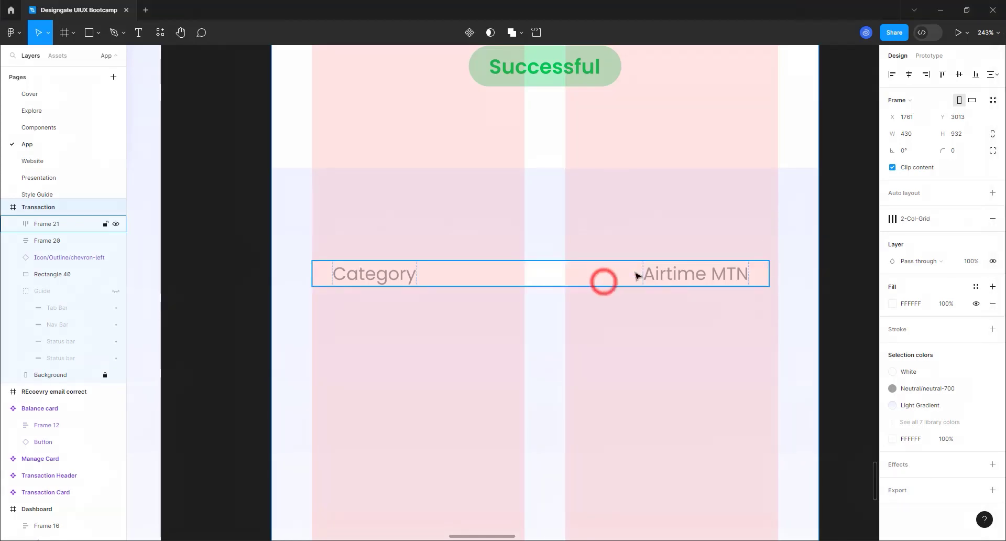
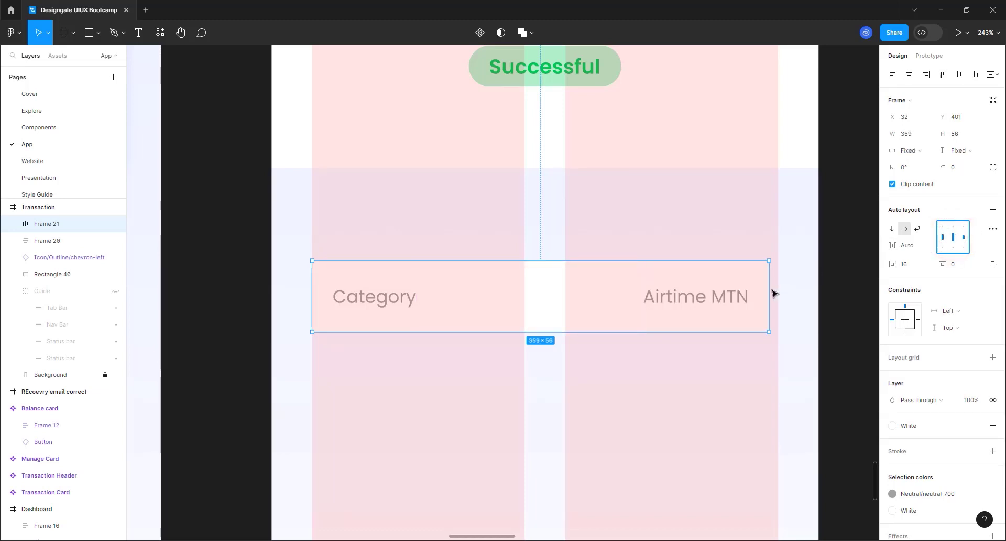
mouse_move(771, 288)
mouse_down()
mouse_move(638, 283)
mouse_move(779, 274)
mouse_up()
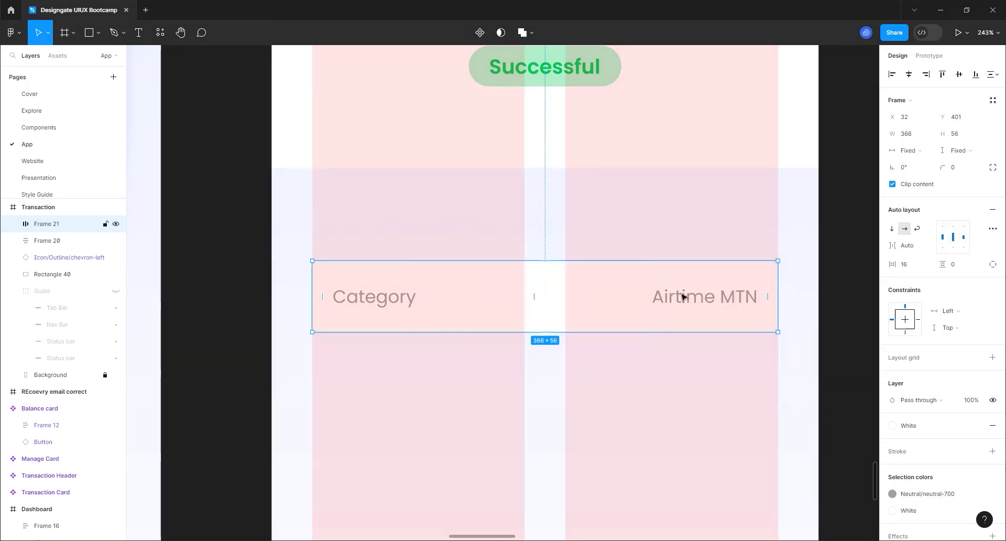
- Move the Category row up to Y 360 and rename its frame "Transaction Descriptions"
drag(680, 292, 681, 240)
scroll(527, 319, down, 2)
scroll(527, 319, down, 3)
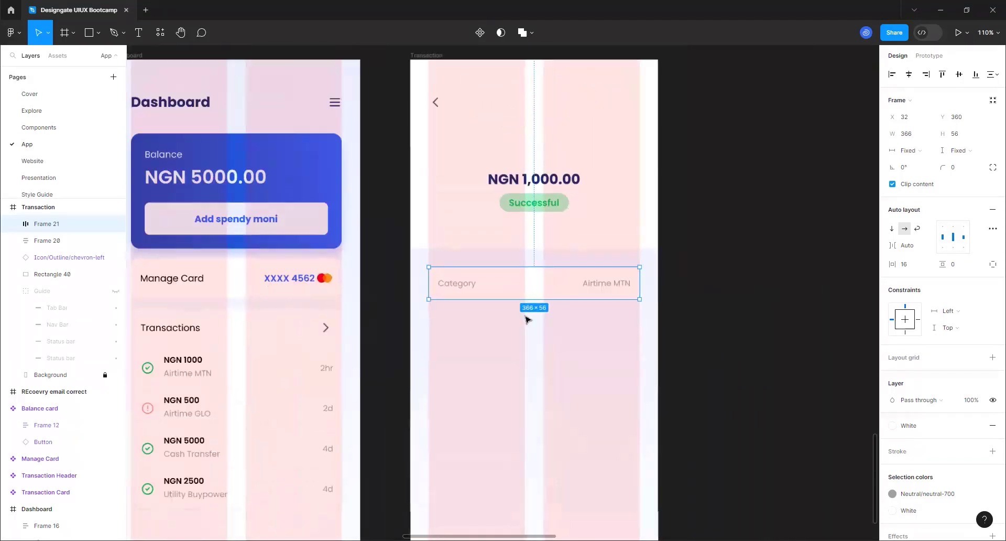
scroll(525, 286, up, 2)
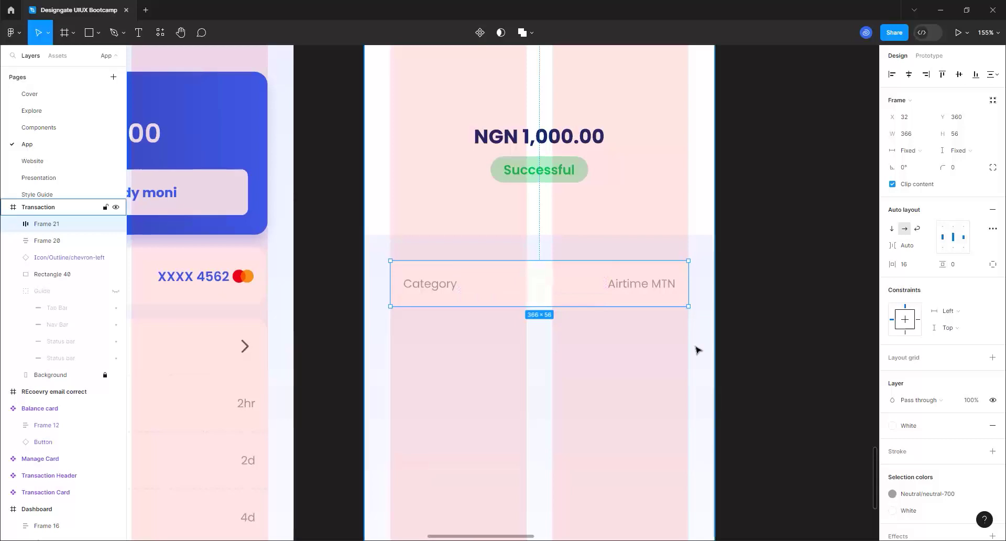
scroll(697, 348, down, 1)
double_click(55, 230)
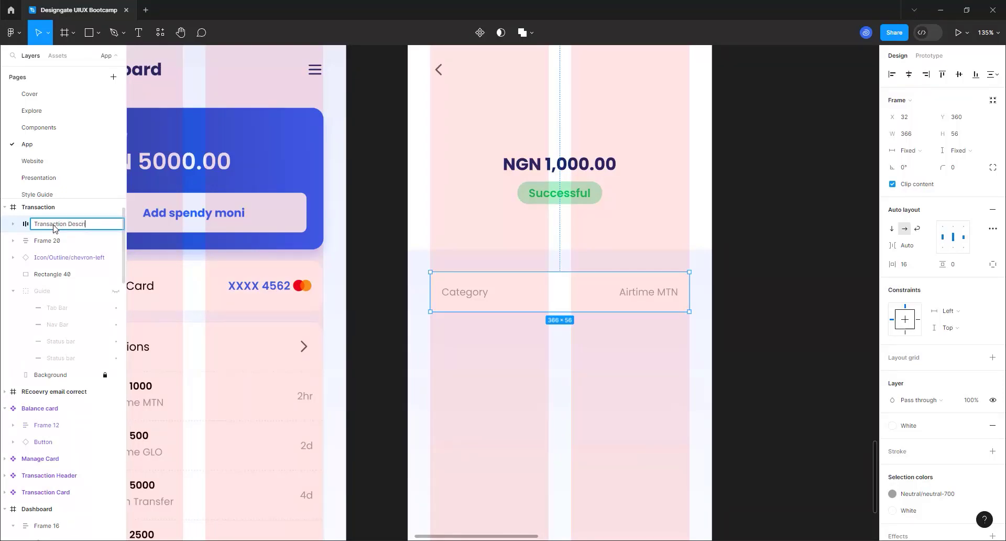
key(Return)
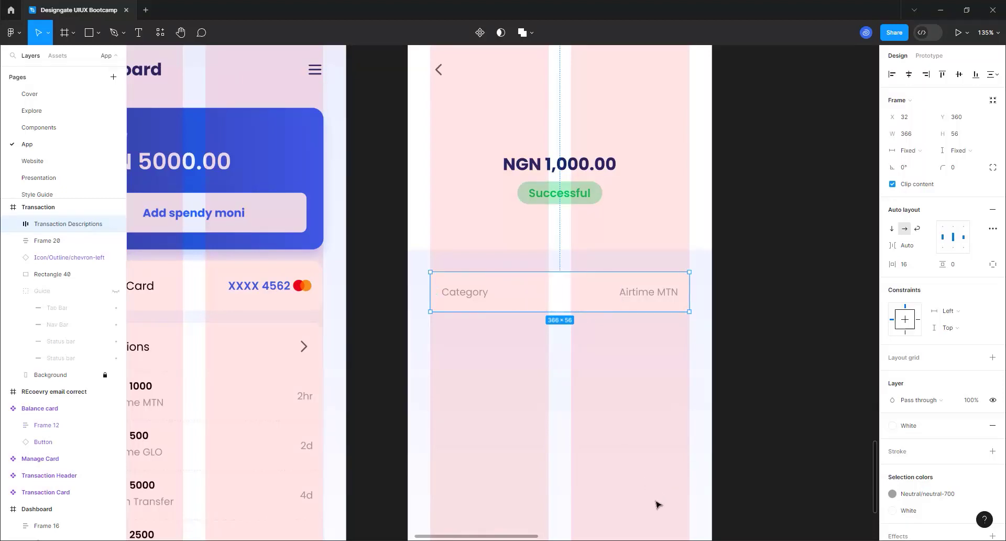
- Give the Transaction Descriptions row an inside stroke in the primary-50 style on its bottom side only
click(976, 451)
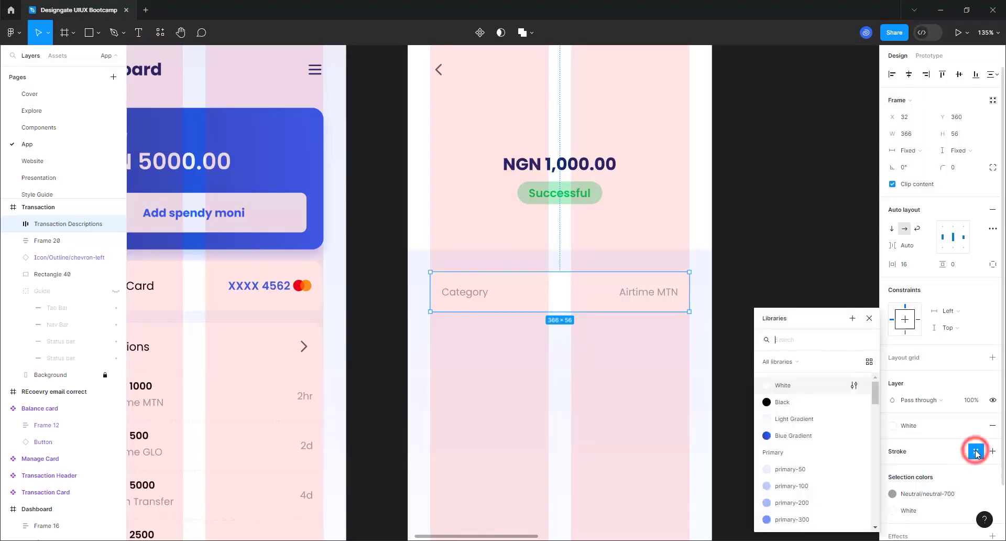
click(804, 419)
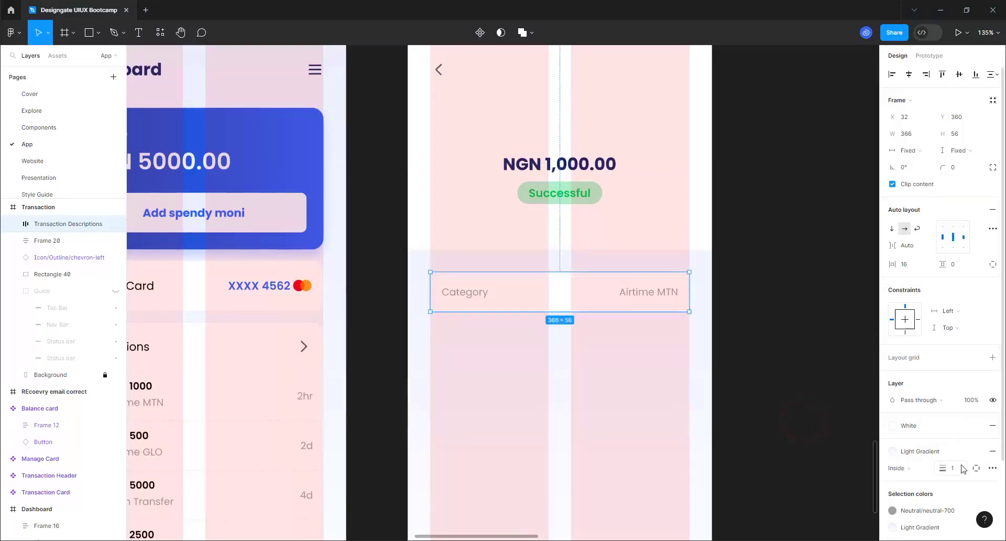
click(923, 451)
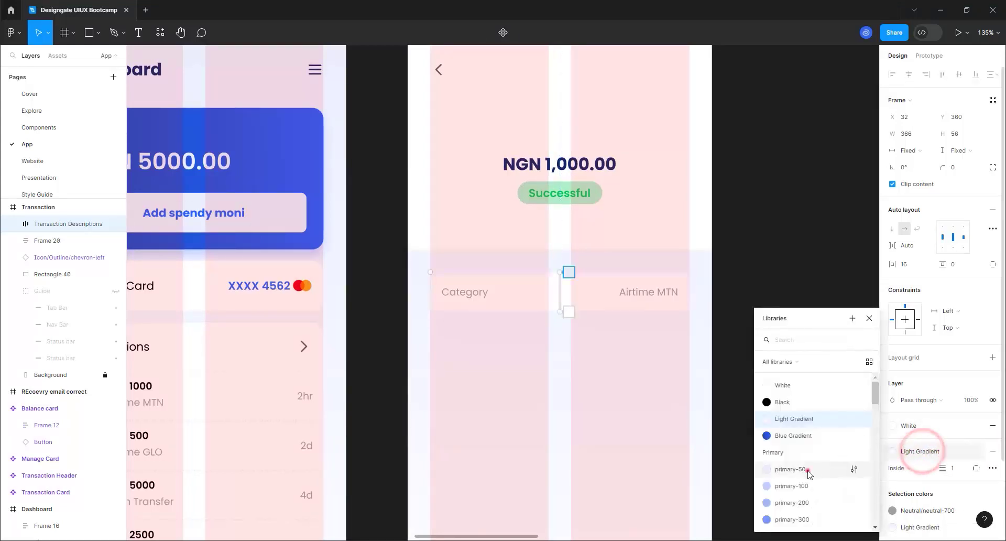
click(808, 471)
click(977, 469)
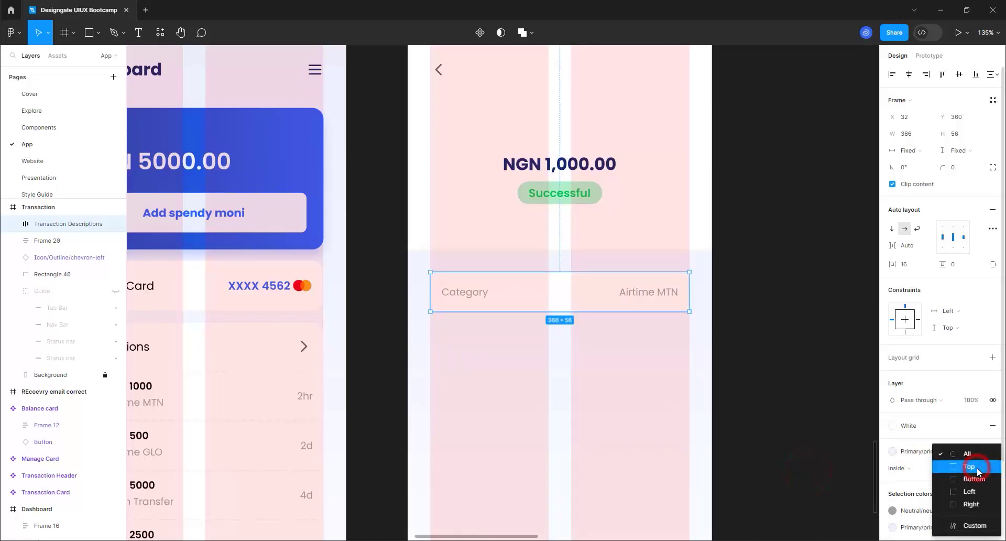
click(978, 477)
- Change the Transaction Descriptions row's stroke style to Dash
click(993, 469)
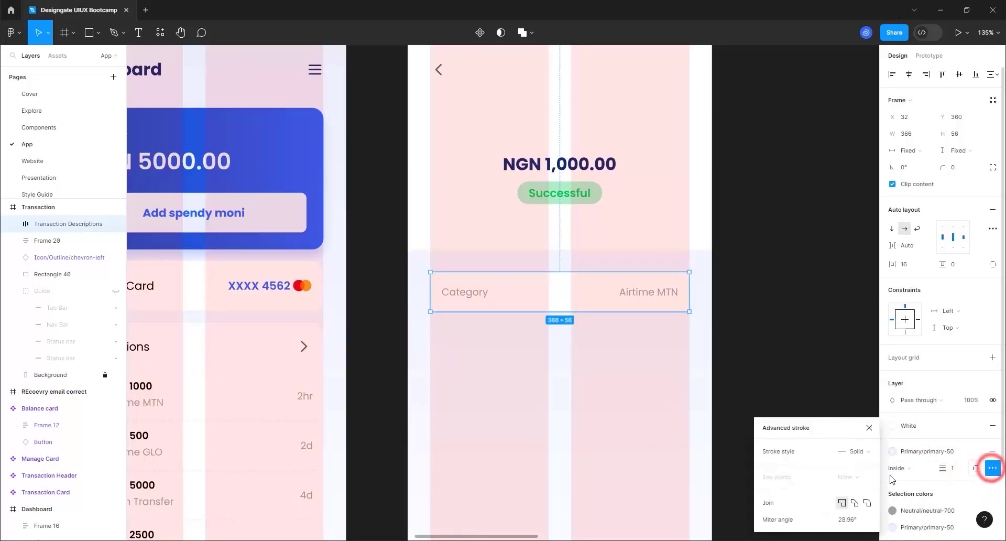
click(842, 452)
click(844, 464)
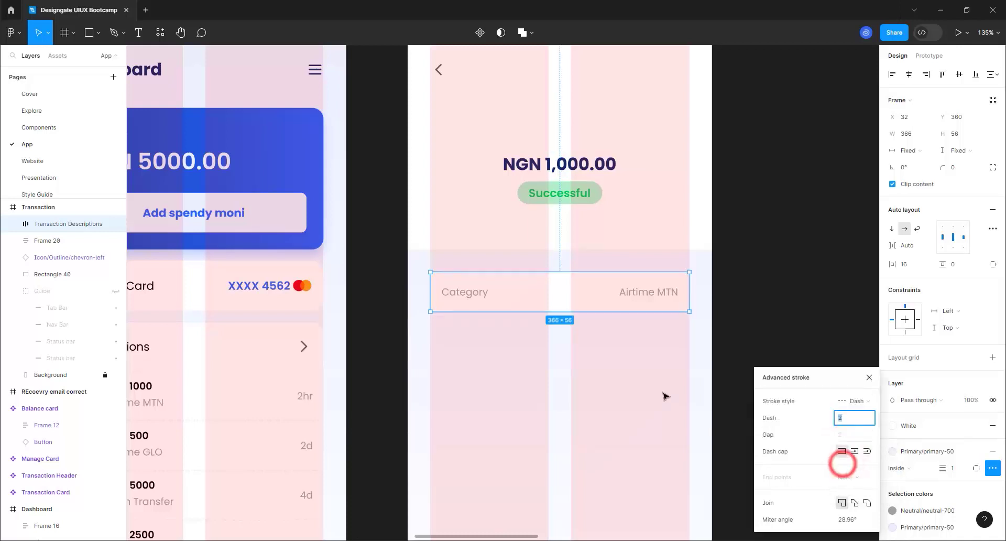
click(753, 308)
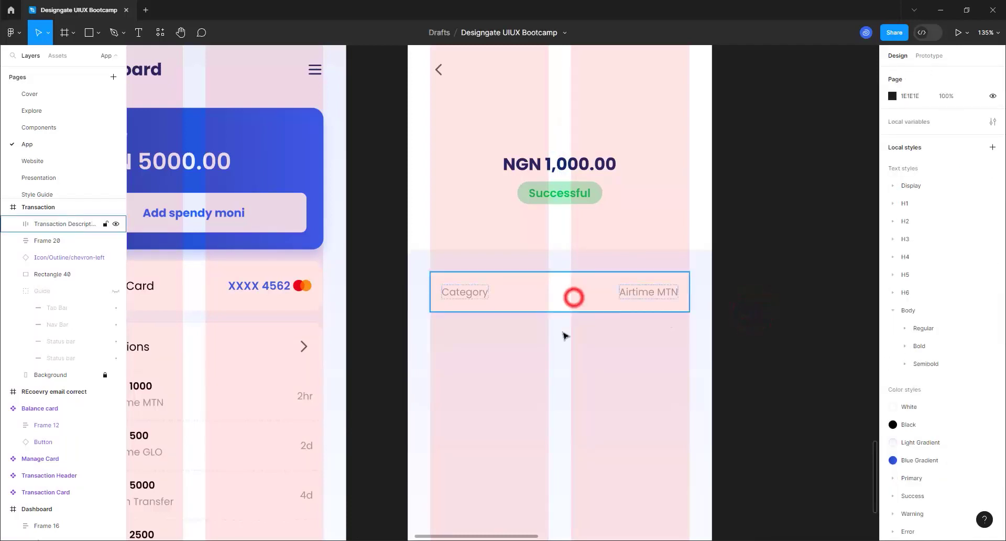
- Turn the Transaction Descriptions row into a component and place a duplicated instance below it at Y 458
click(574, 298)
click(478, 31)
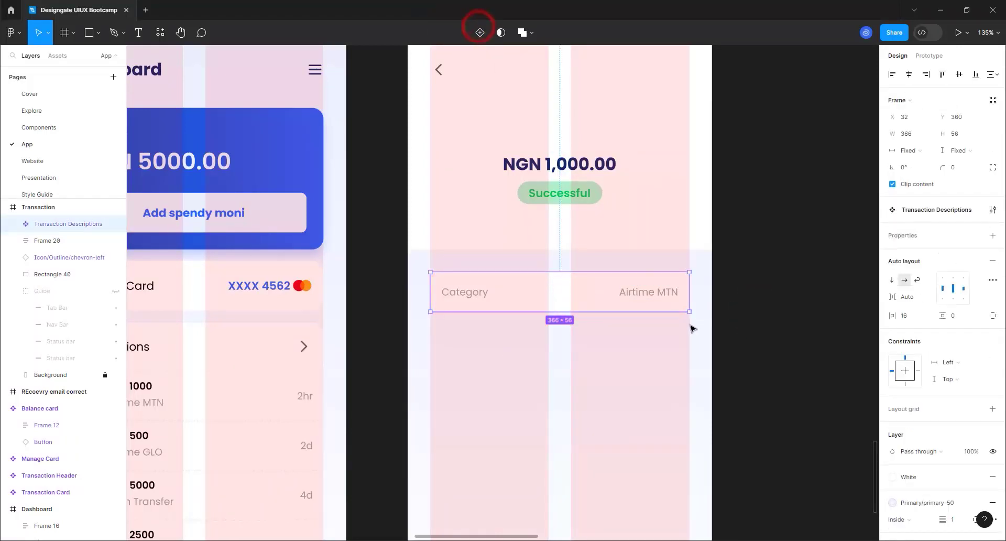
key(ctrl+d)
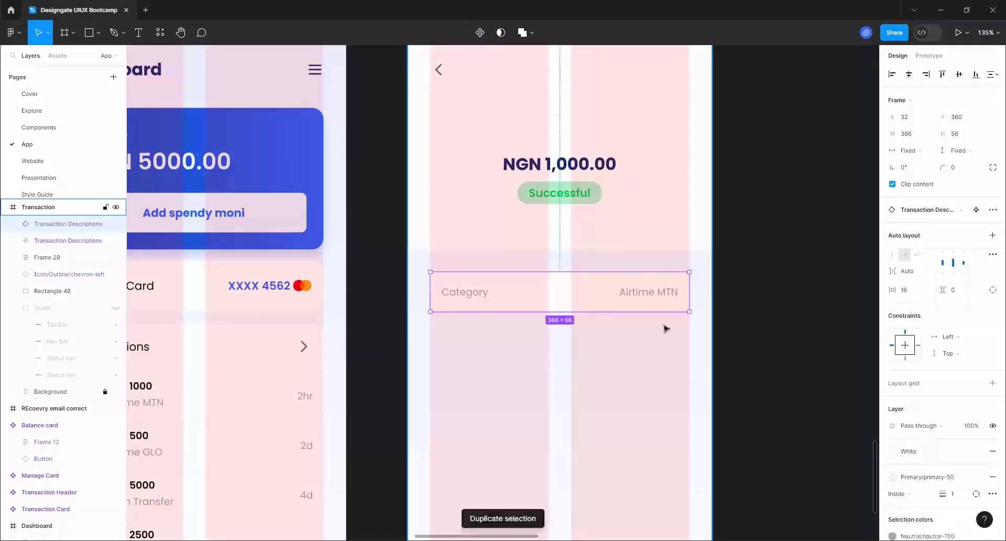
click(632, 286)
drag(635, 358, 650, 338)
scroll(734, 250, down, 5)
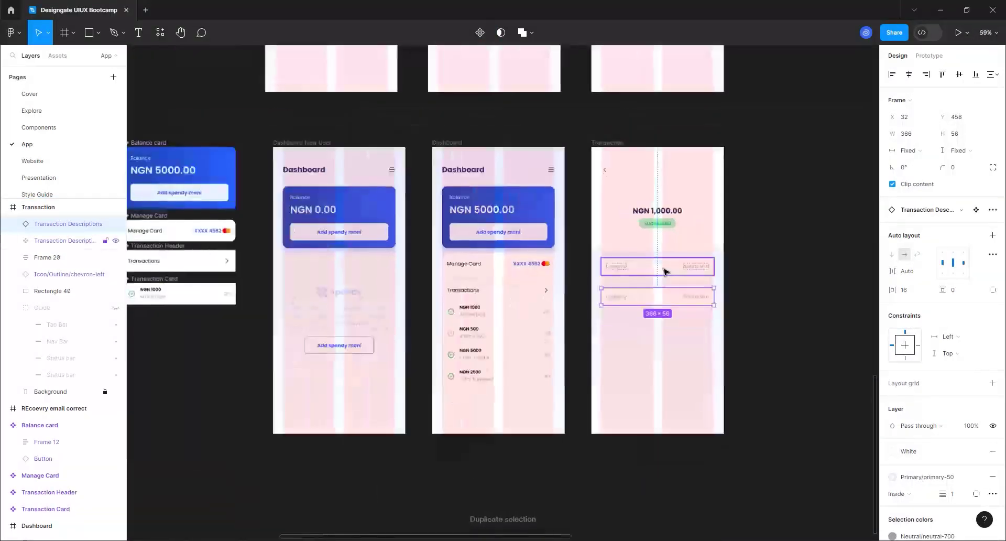
- Move the Transaction Descriptions main component off the Transaction screen to just below the Transaction Card component
drag(663, 270, 185, 333)
click(612, 144)
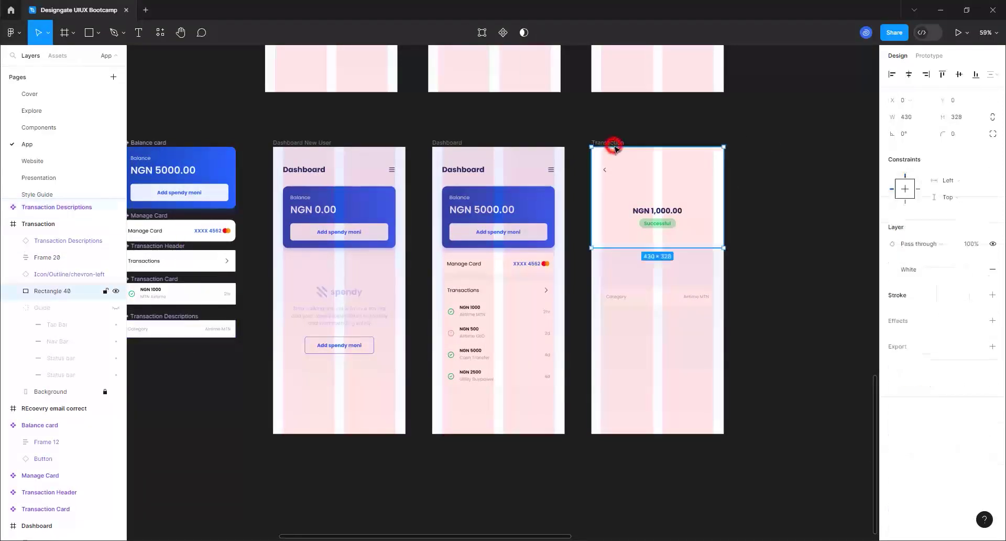
click(614, 143)
- Move the Category row instance up to just below the white header and place a duplicate beneath it at Y 438
scroll(705, 350, up, 5)
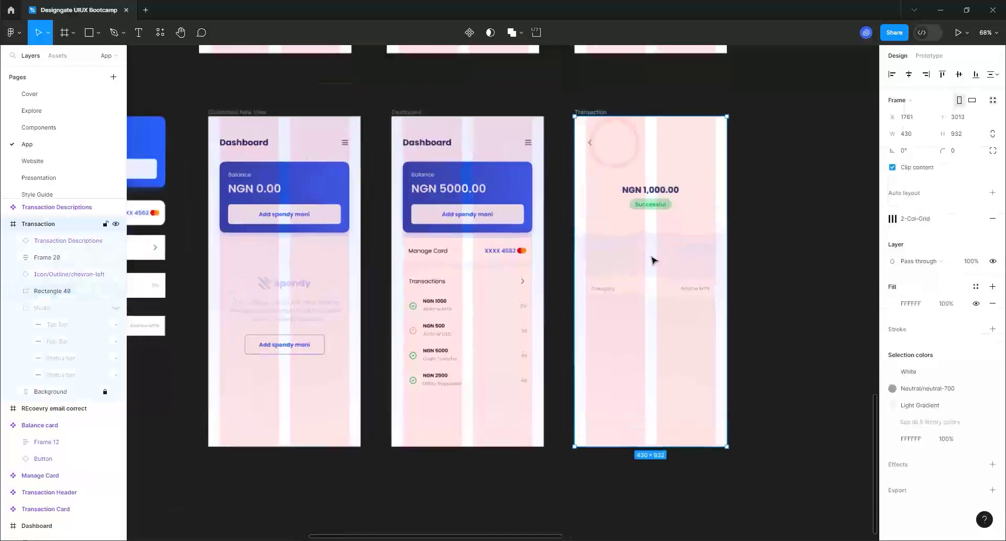
scroll(650, 274, up, 3)
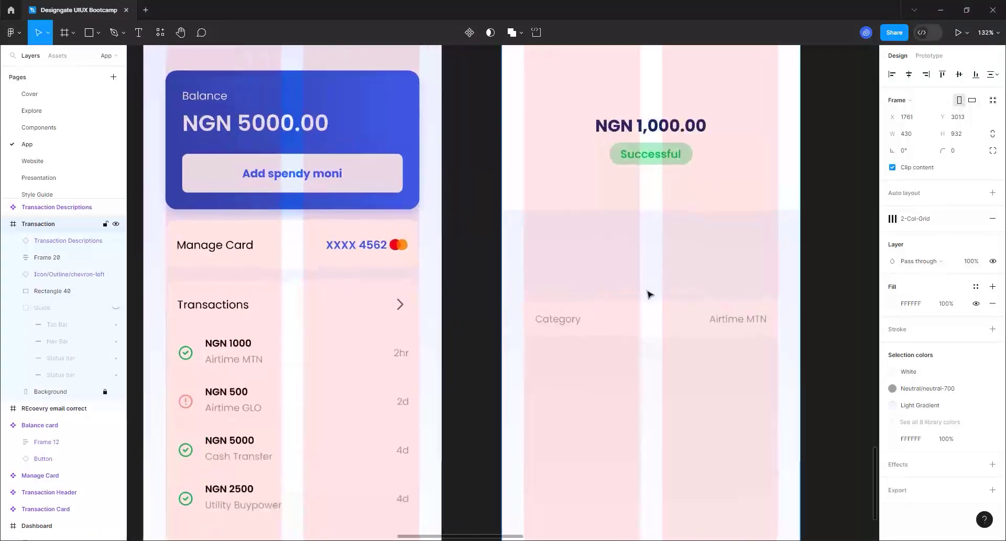
click(644, 338)
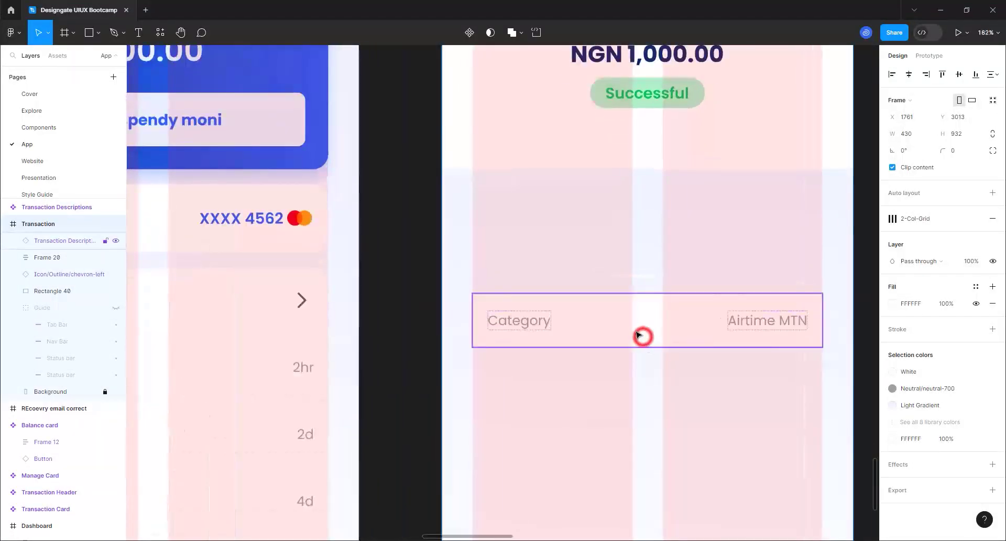
mouse_move(637, 332)
mouse_down()
mouse_move(637, 234)
mouse_move(630, 315)
mouse_up()
key(ctrl+d)
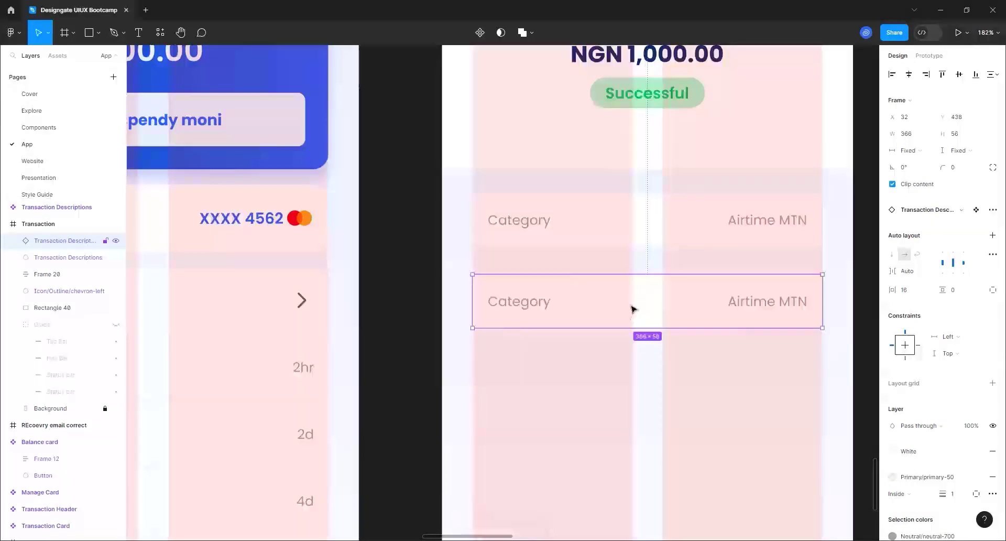
- Limit the Transaction Descriptions main component's stroke to its bottom side
scroll(791, 273, down, 10)
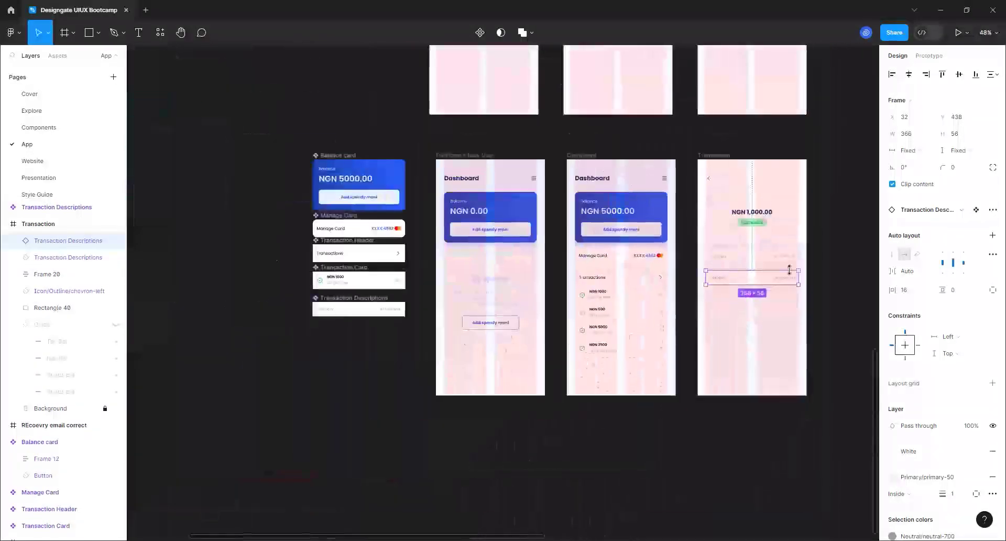
scroll(388, 322, up, 15)
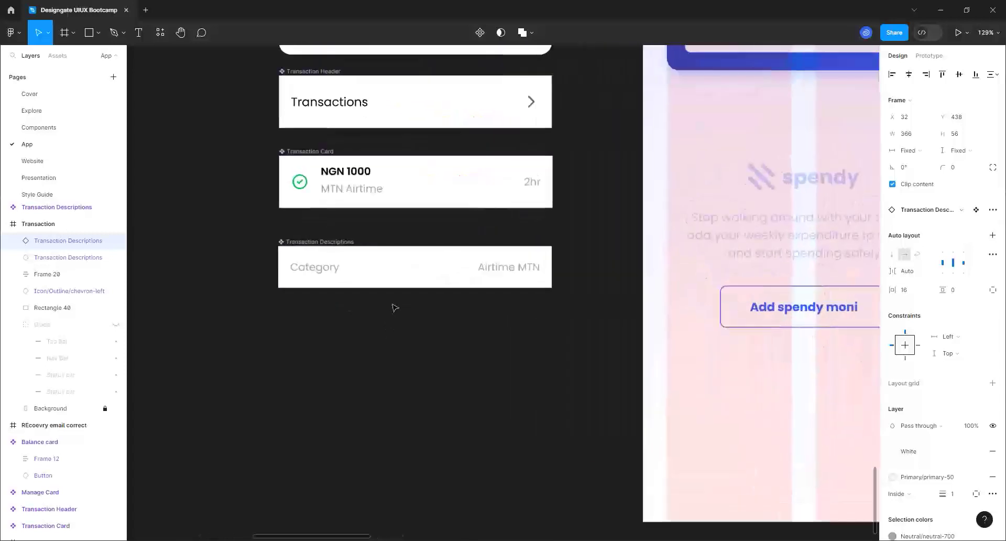
click(499, 222)
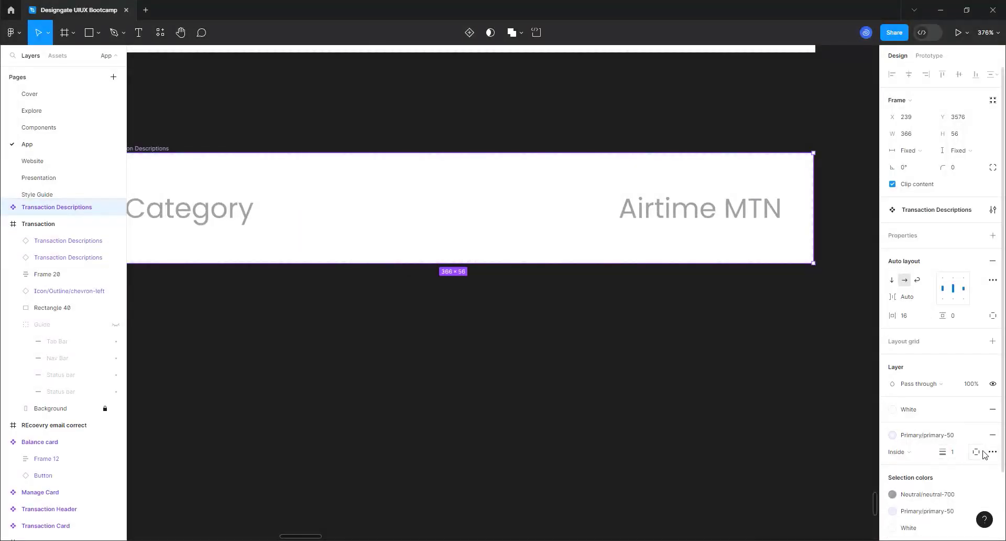
drag(979, 453, 965, 480)
click(584, 328)
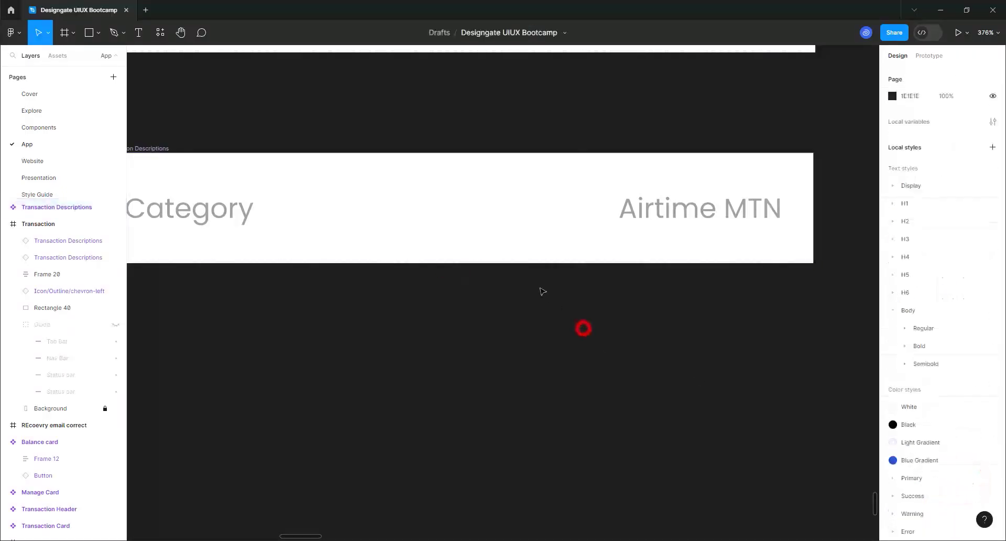
- Hide the 2-Col-Grid layout grid on the Transaction frame
scroll(442, 280, down, 10)
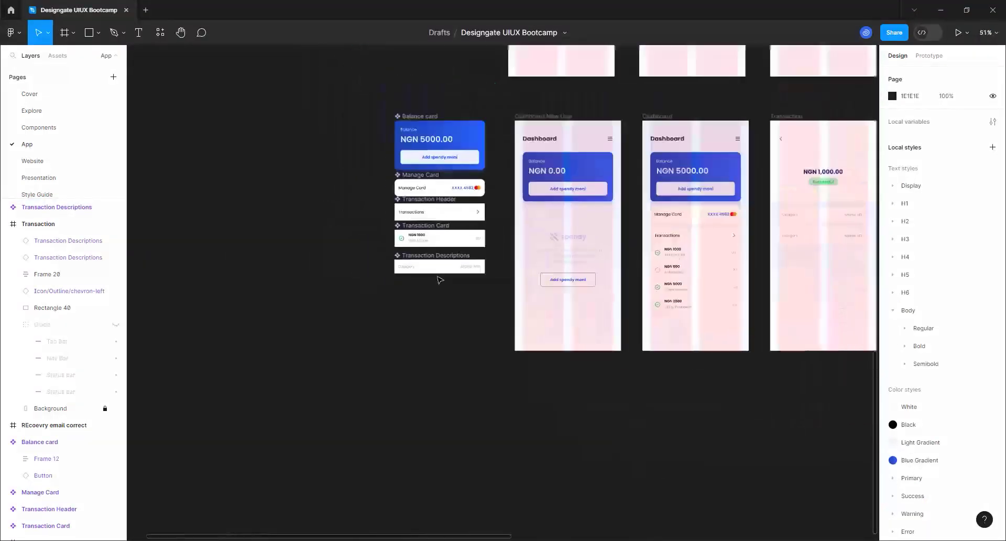
scroll(772, 168, up, 4)
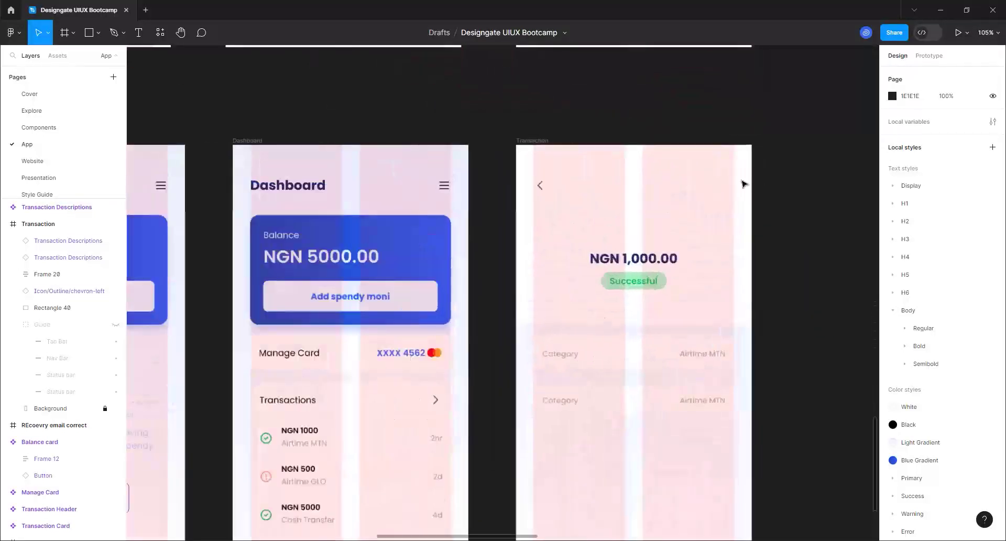
click(534, 140)
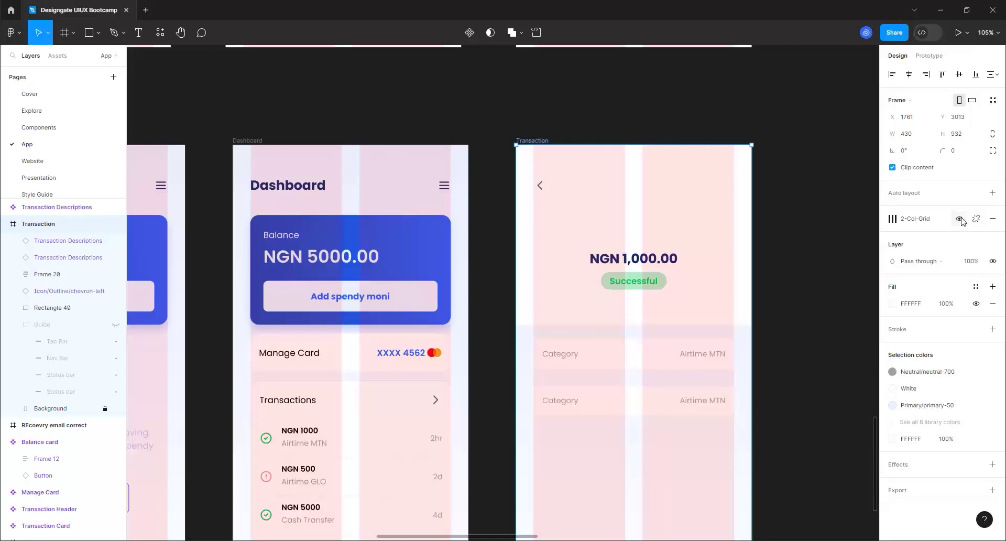
click(960, 219)
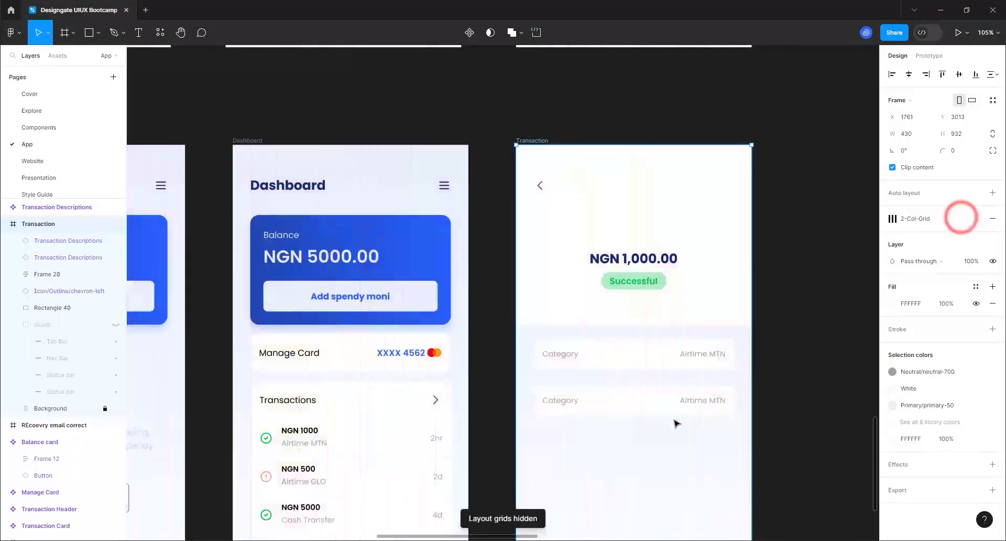
- Wrap the two Category row instances on the Transaction screen in a vertical auto layout with 0 spacing
scroll(608, 471, up, 3)
scroll(616, 390, up, 2)
click(607, 367)
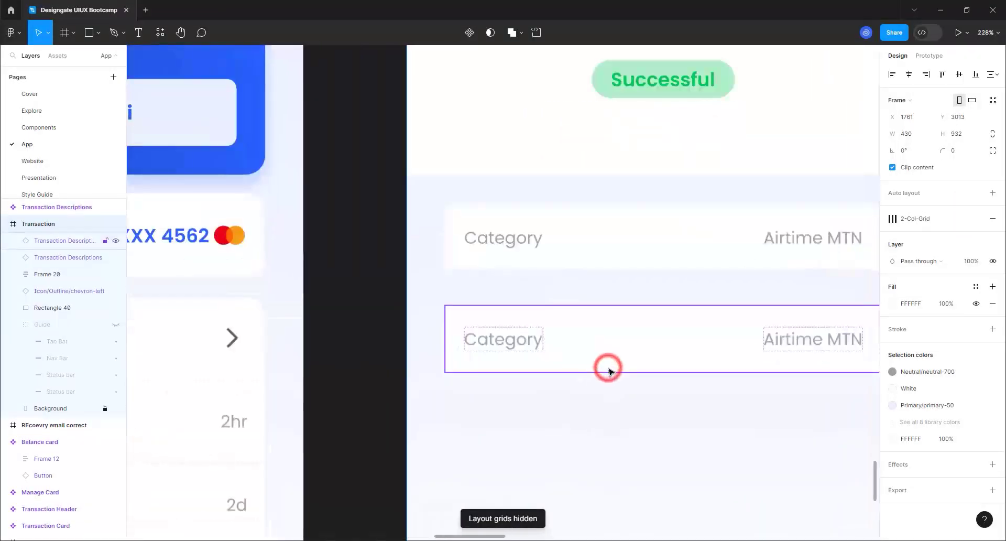
shift+click(586, 251)
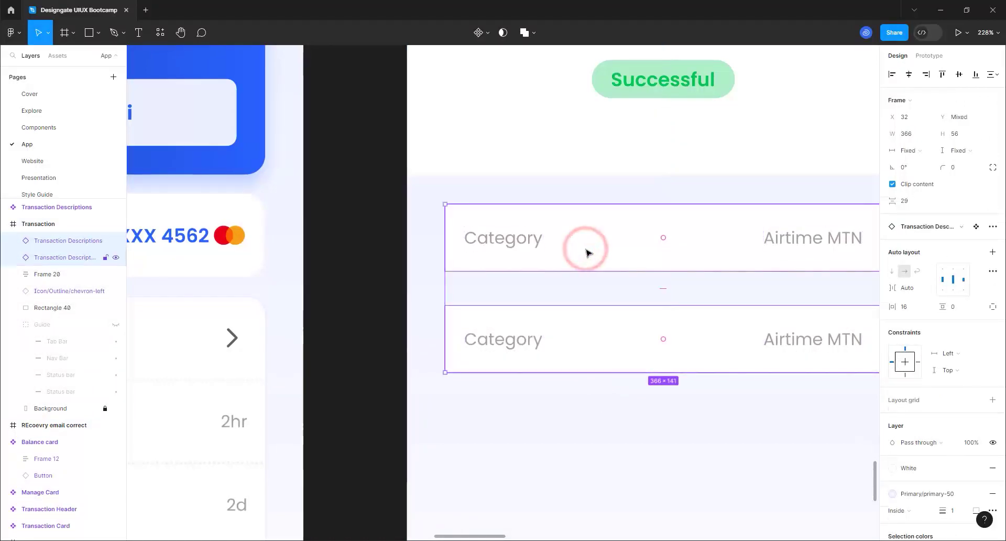
key(shift+a)
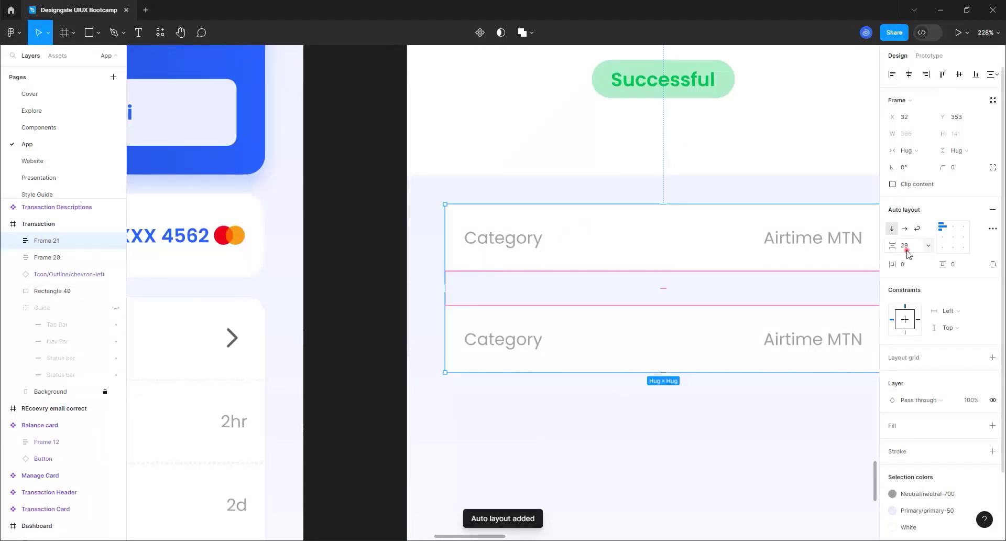
click(909, 248)
text(0)
key(Return)
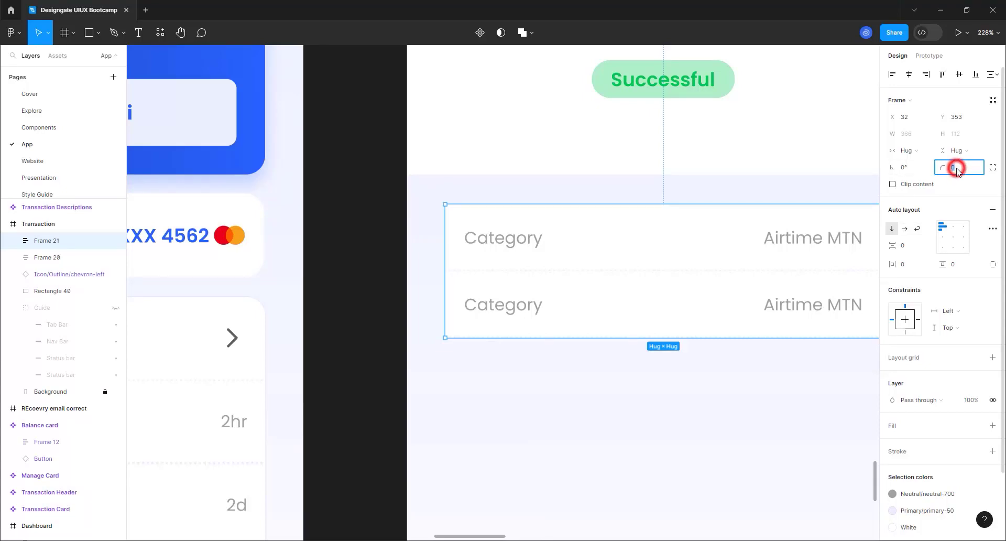
- Give the auto layout frame around the rows a corner radius of 16 and clip its content
text(16)
key(Return)
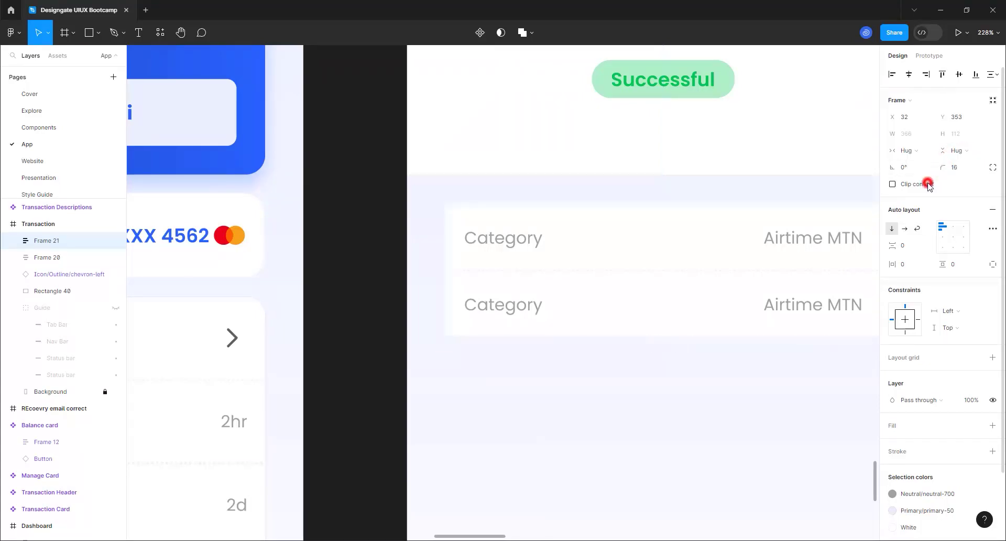
click(929, 185)
scroll(372, 242, down, 5)
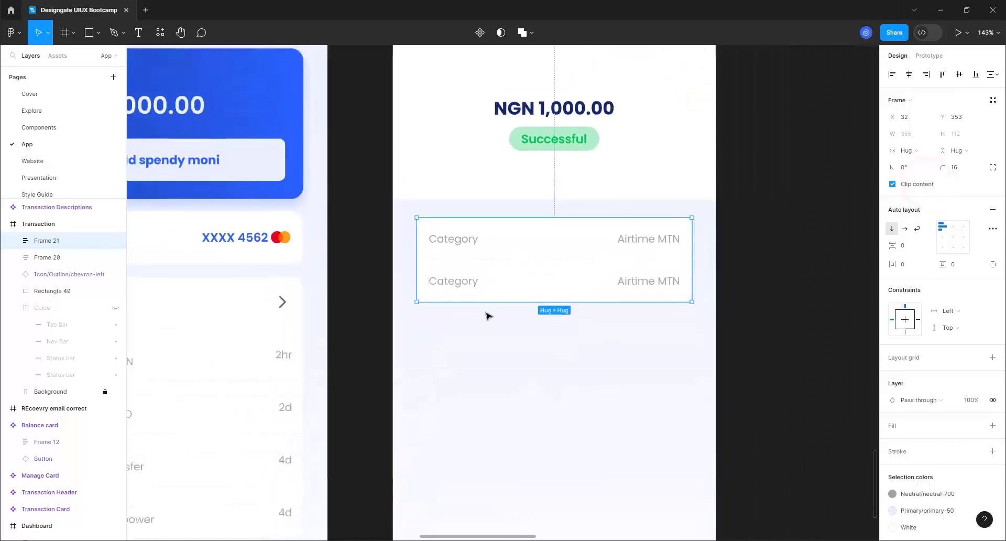
- Duplicate the second Category row twice inside the auto layout frame to make four rows
scroll(488, 316, up, 2)
click(468, 286)
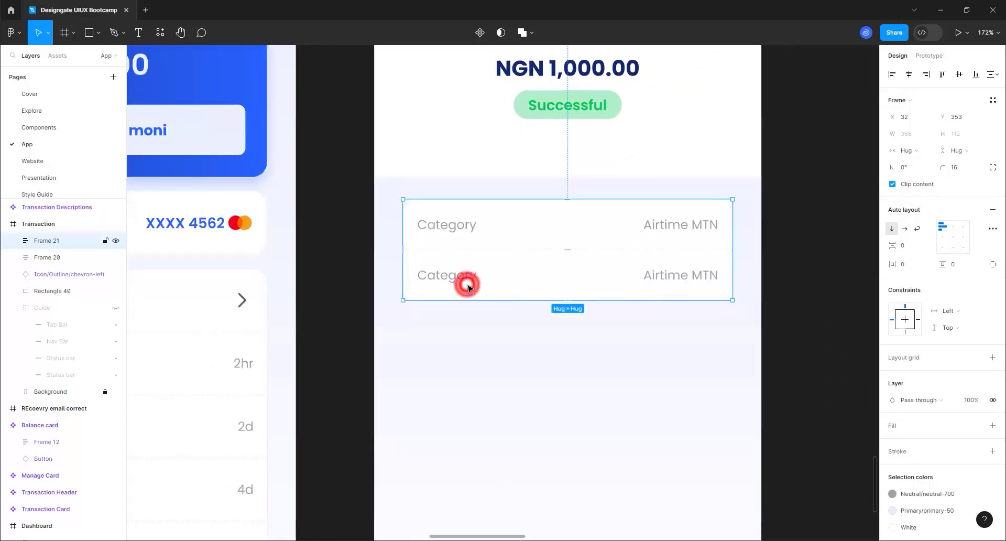
click(468, 287)
key(ctrl+d)
key(ctrl+d)
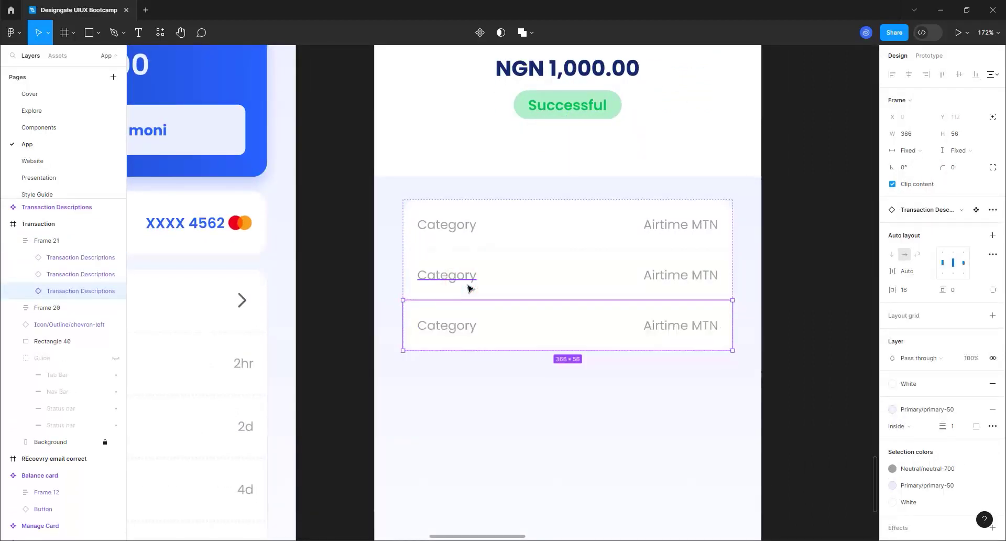
click(642, 472)
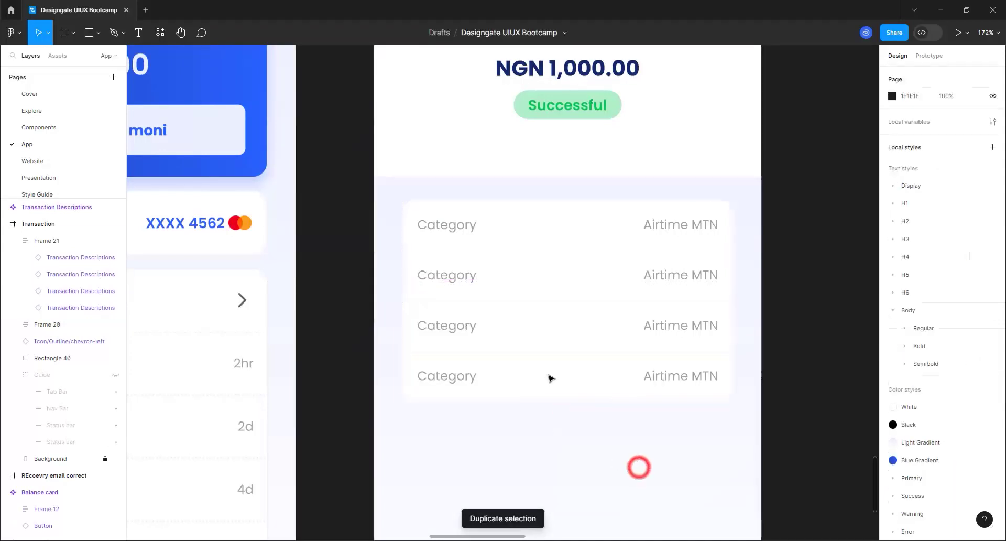
- Change the second row's label to "Date" and its value to "24/10/2023 2:45pm"
click(451, 276)
double_click(452, 276)
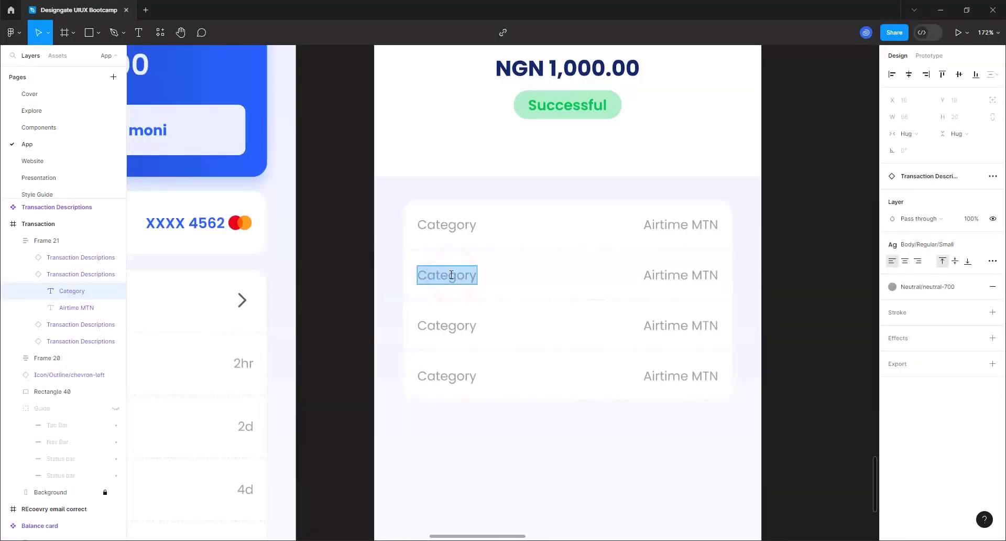
text(Date)
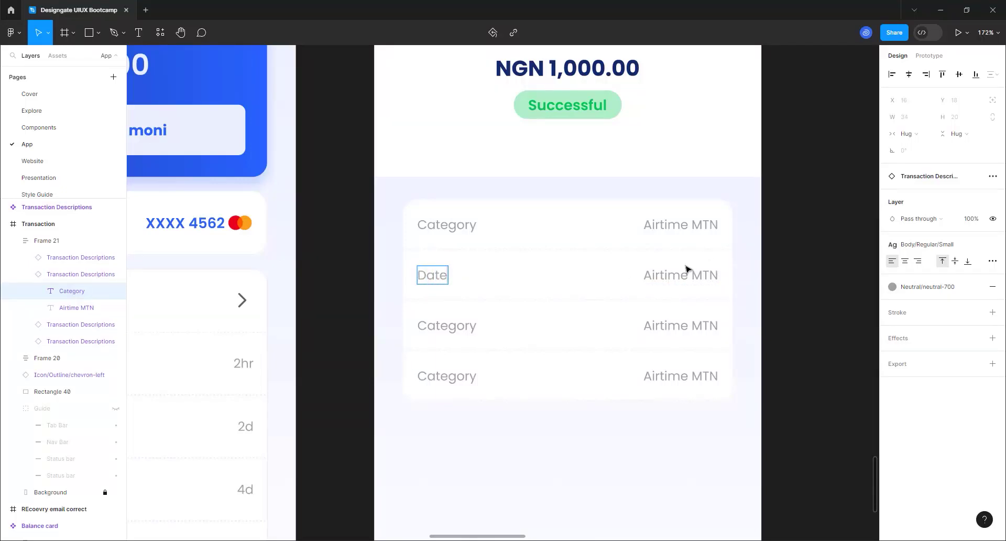
click(679, 275)
double_click(676, 275)
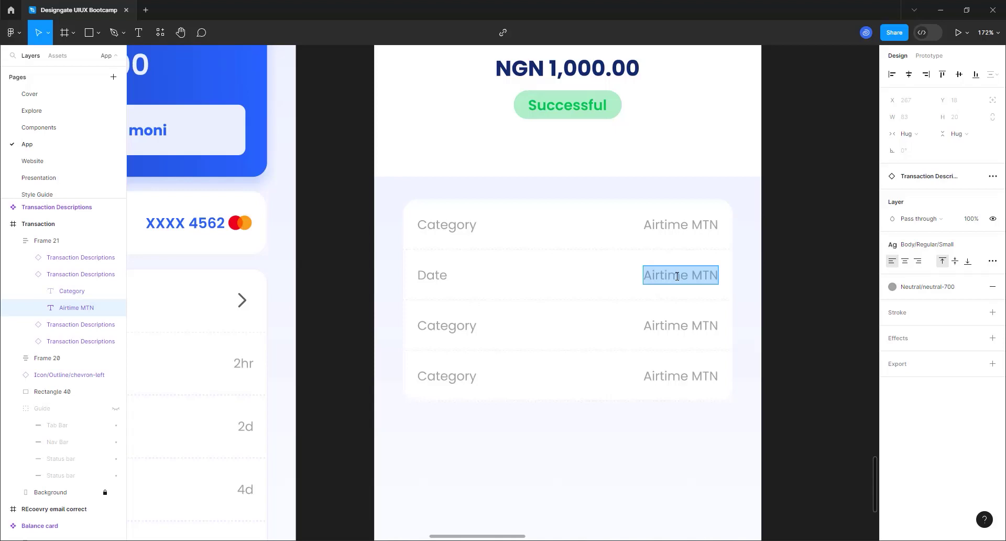
text(24)
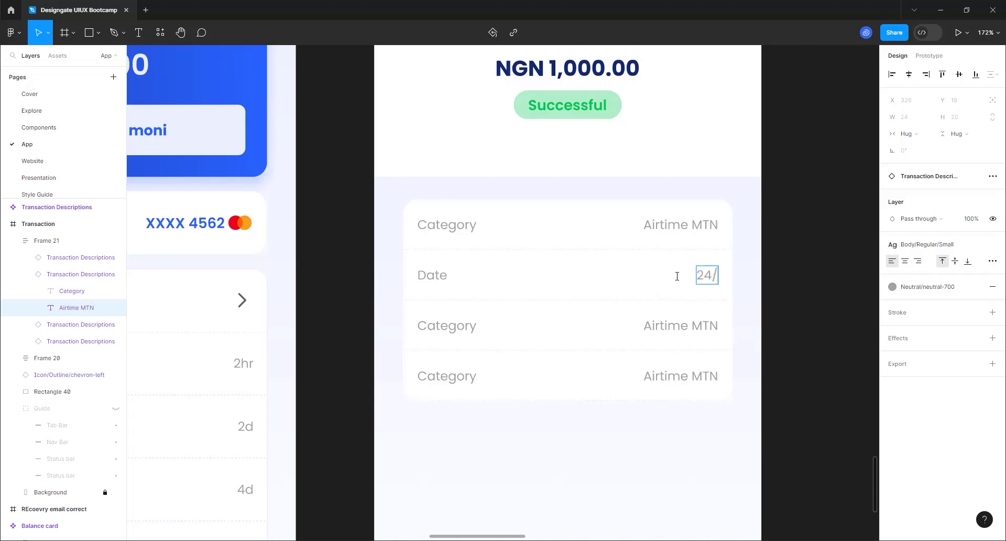
text(/10/2023)
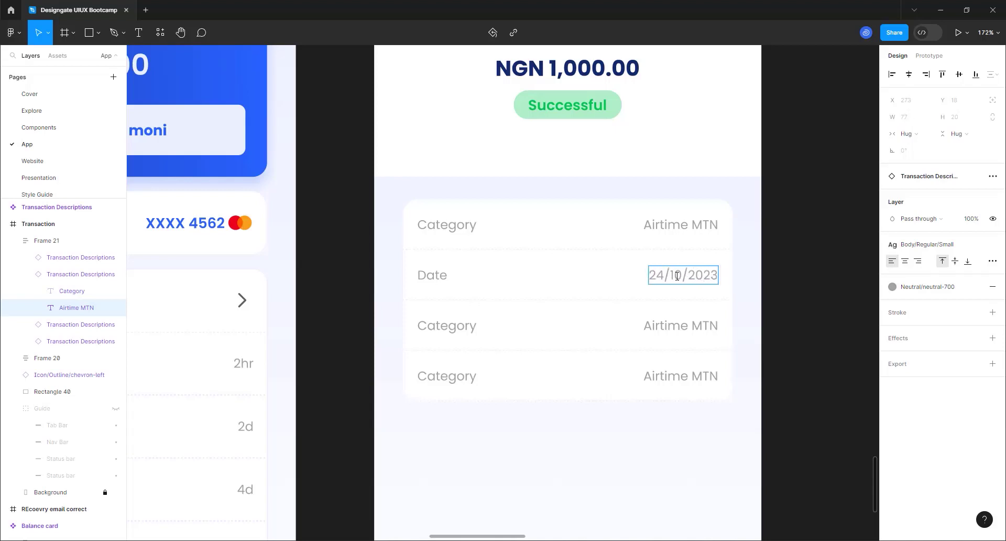
text( 2)
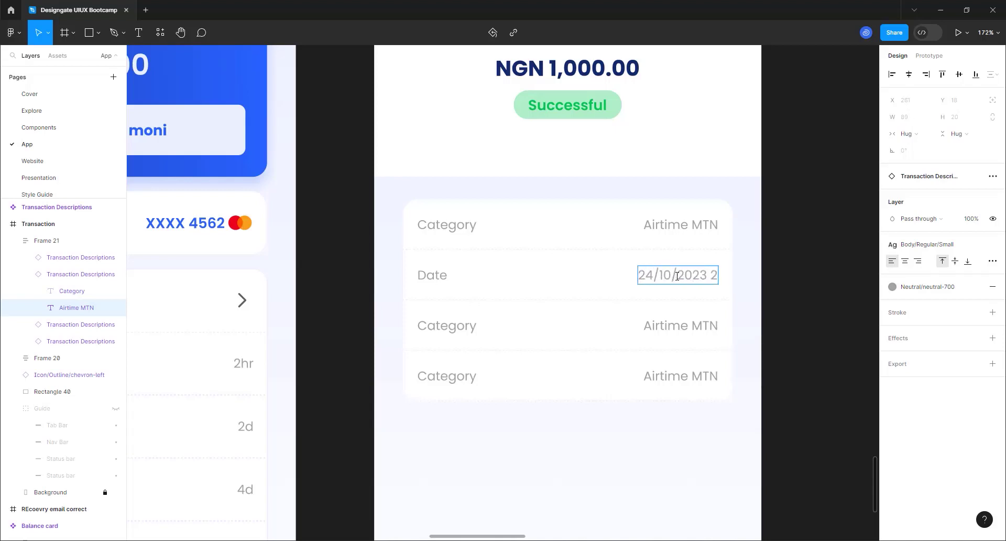
text(:45pm)
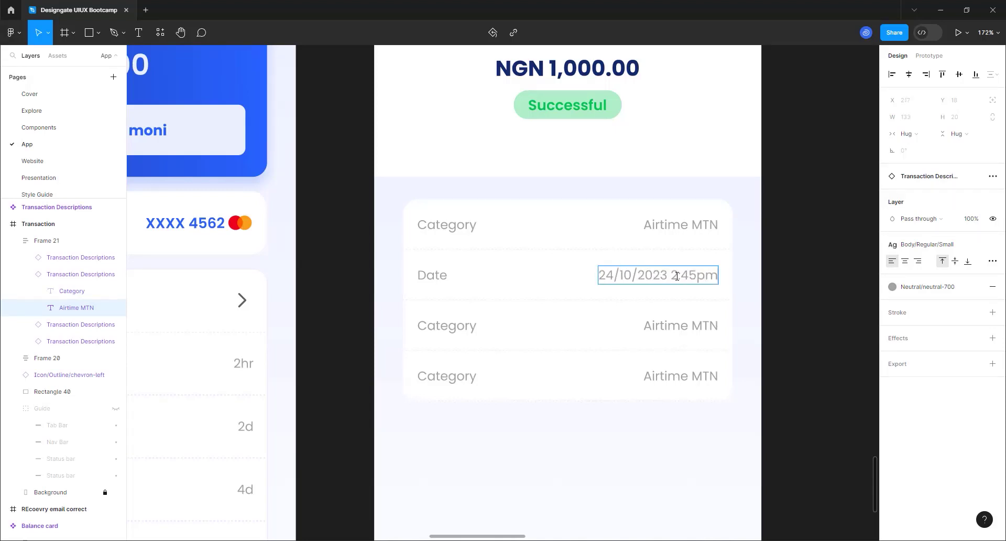
- Change the third row's label to "Reference" and replace its value with a transaction reference number
double_click(459, 325)
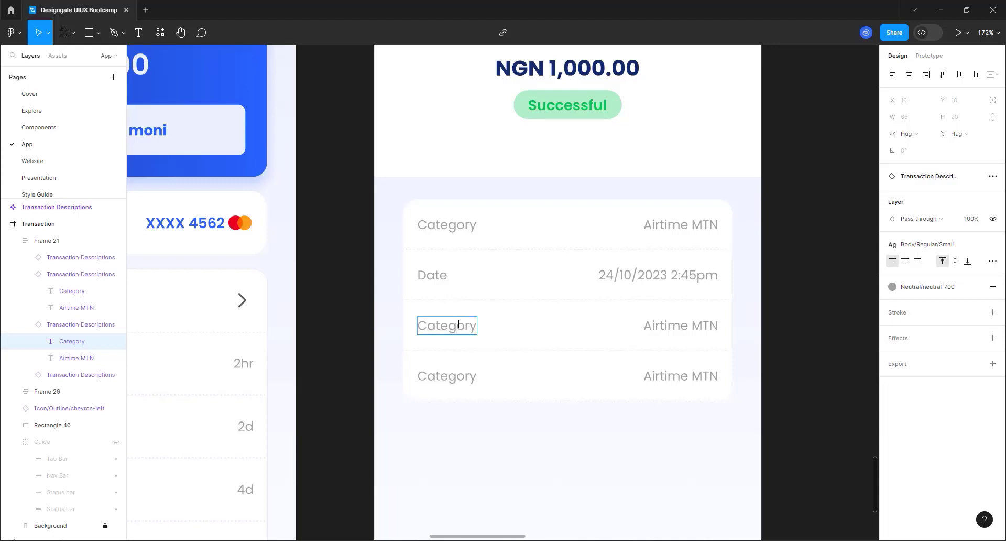
key(ctrl+a)
text(Re)
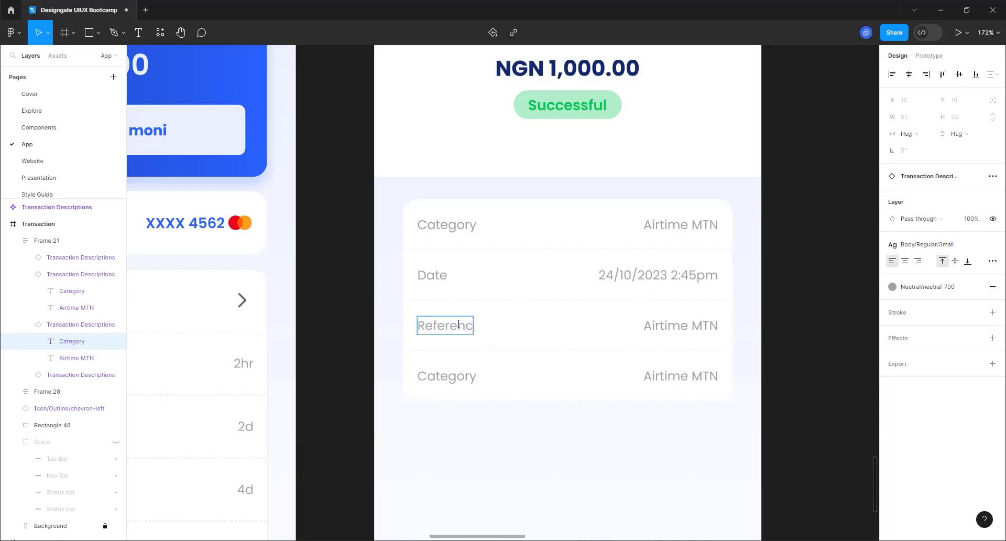
click(692, 321)
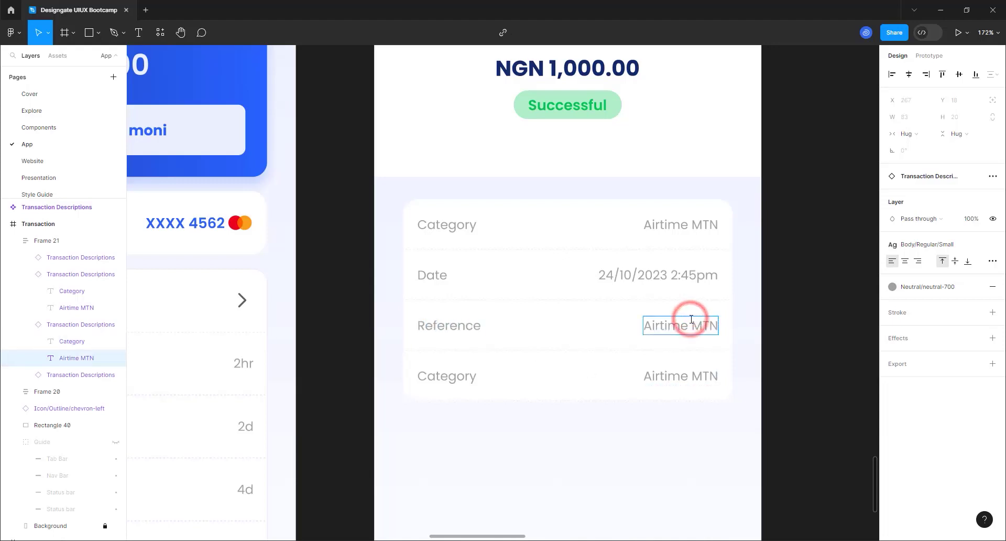
key(Return)
text(12)
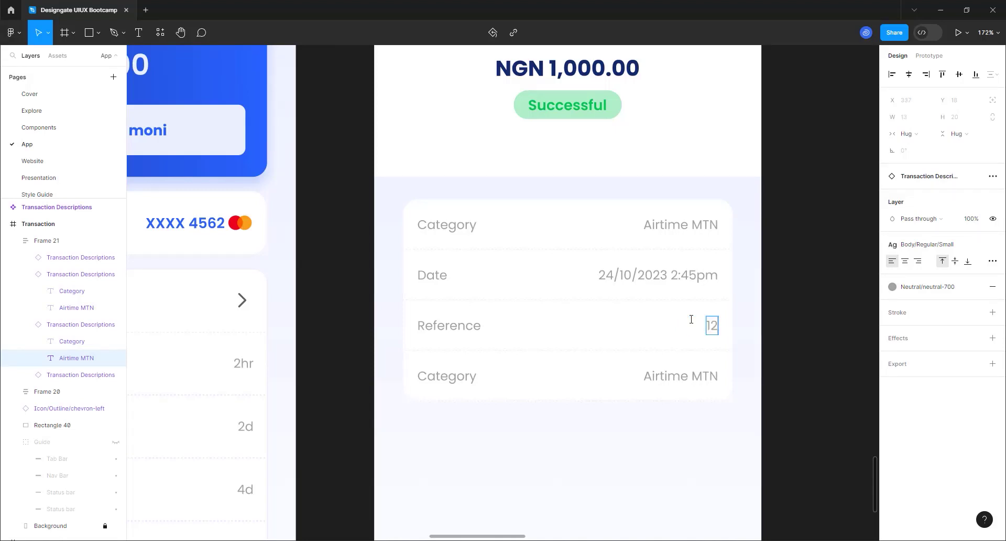
text(5300214523)
- Change the fourth row's label to "Card" and replace its value with the masked card number used on the Dashboard
click(459, 382)
double_click(459, 382)
text(Card)
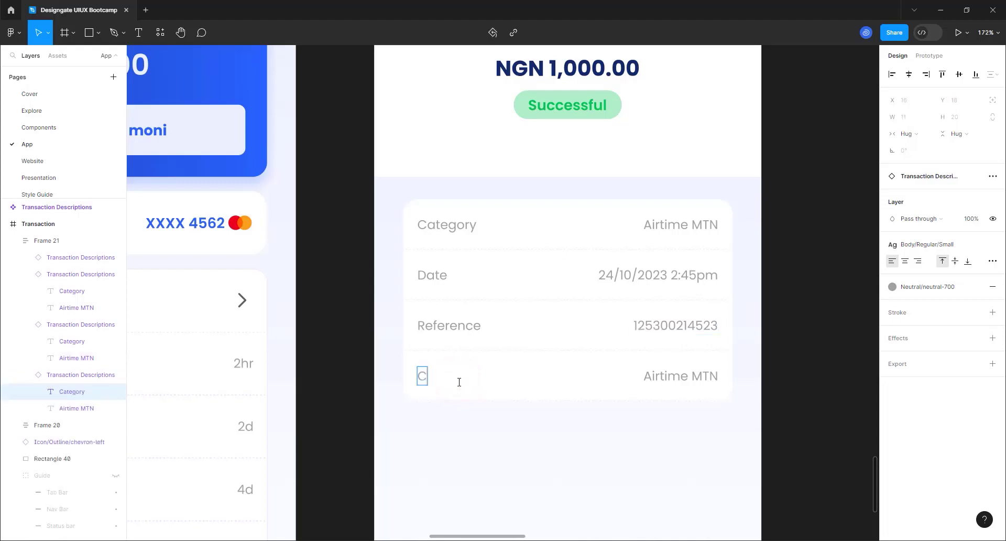
click(664, 370)
double_click(665, 370)
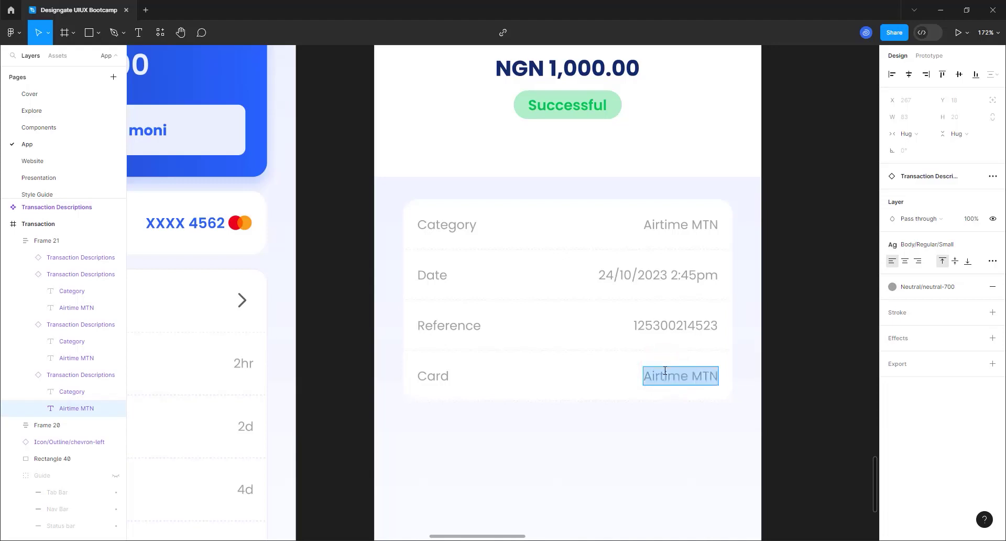
text(XXXX)
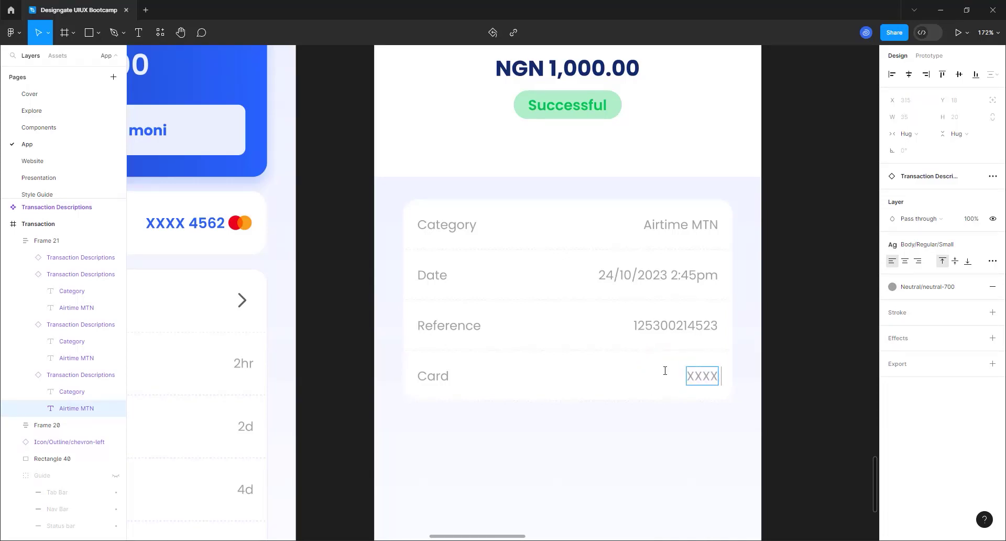
scroll(620, 305, down, 2)
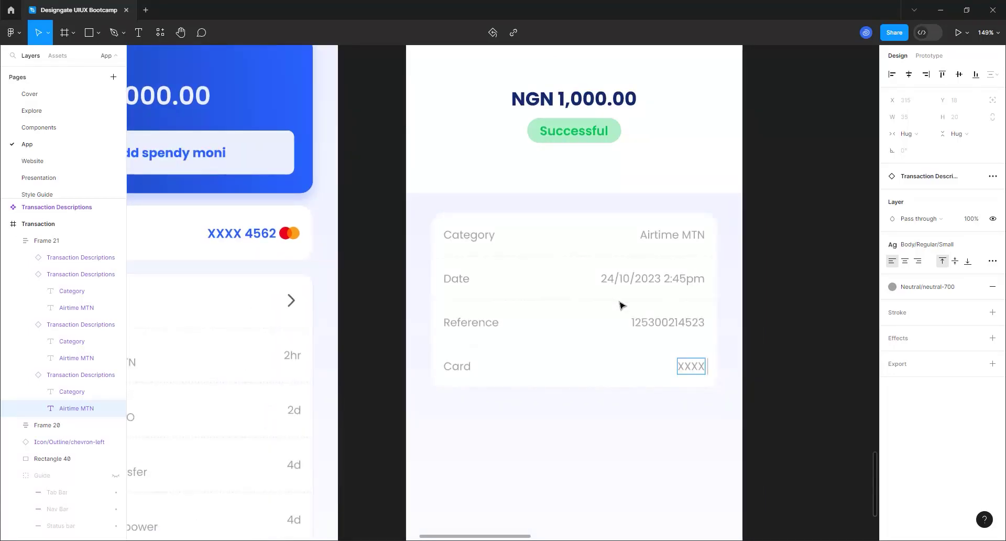
text(XXX 4562)
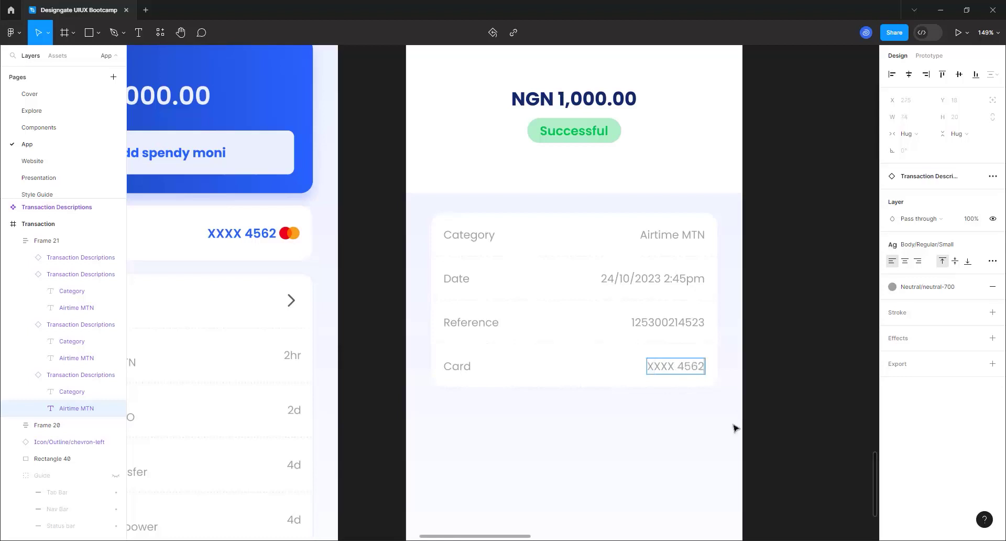
click(754, 397)
click(675, 409)
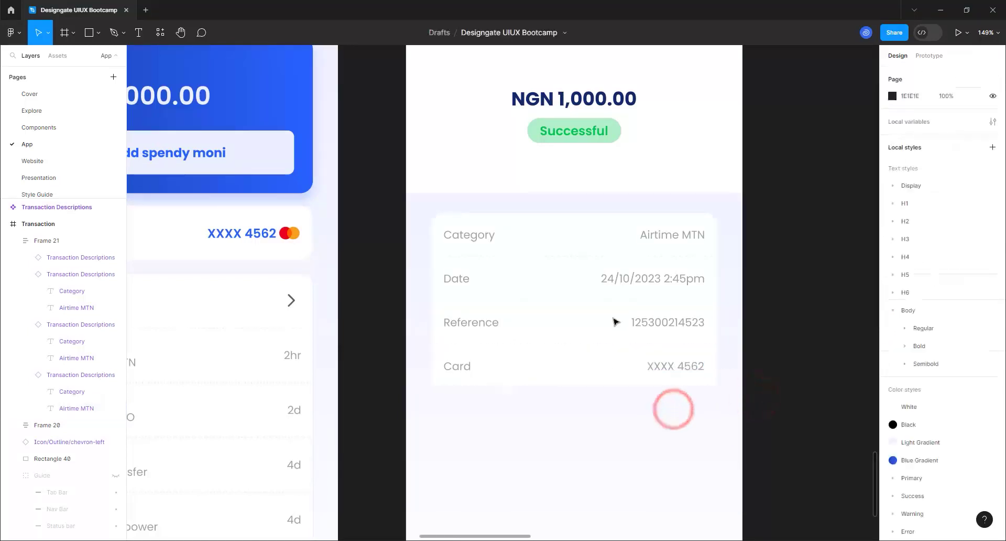
scroll(610, 320, down, 2)
scroll(615, 322, down, 5)
click(609, 338)
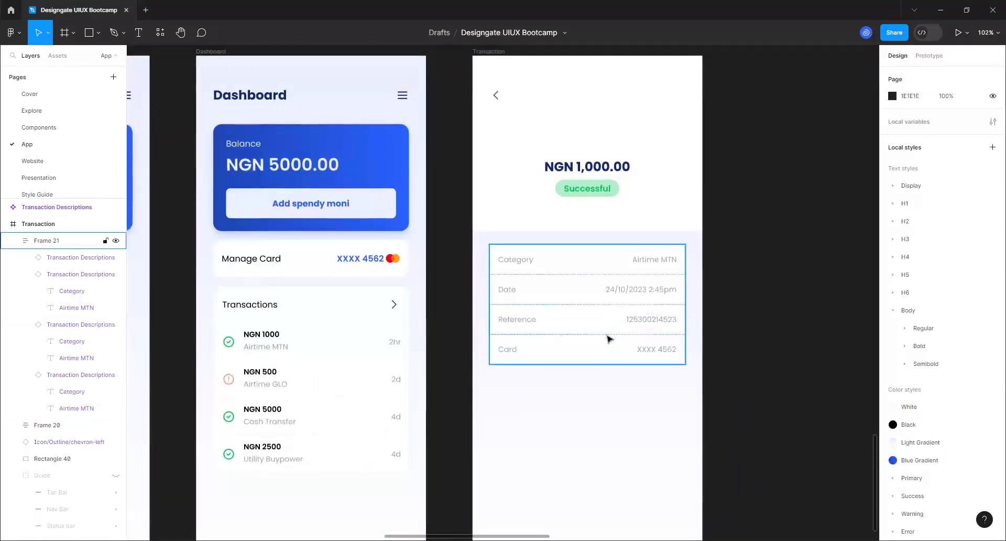
- Place an instance of the local Button component below the details card on the Transaction screen
scroll(605, 310, down, 2)
click(692, 392)
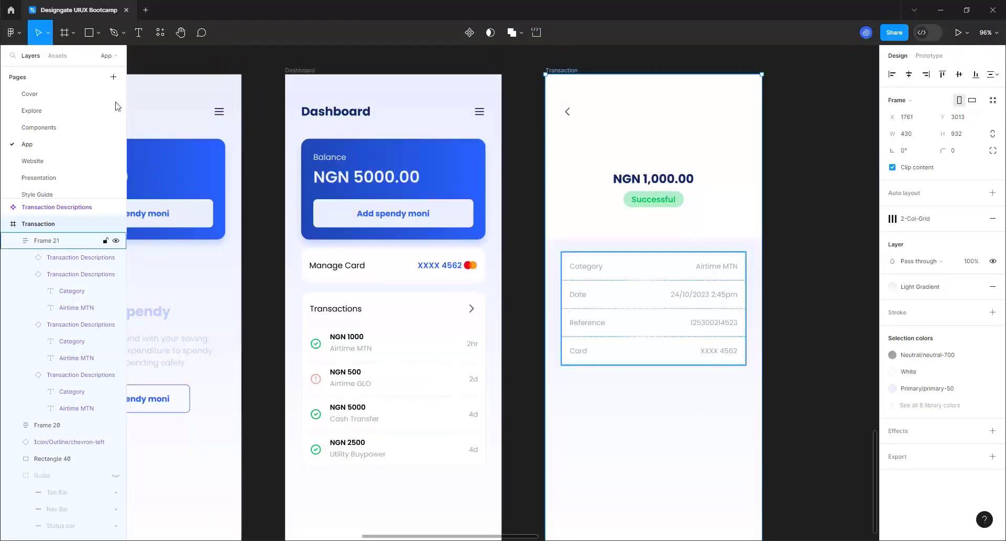
click(57, 56)
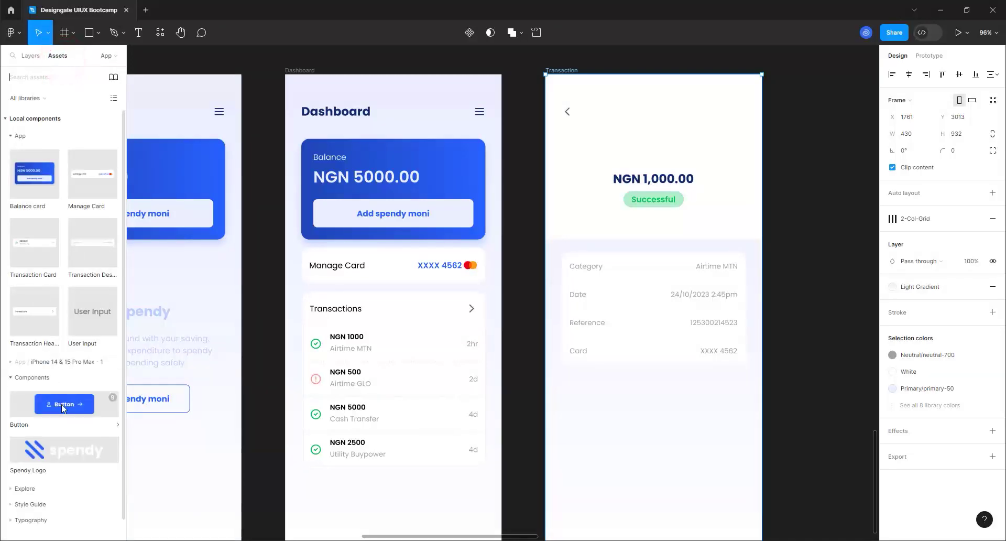
drag(62, 404, 641, 393)
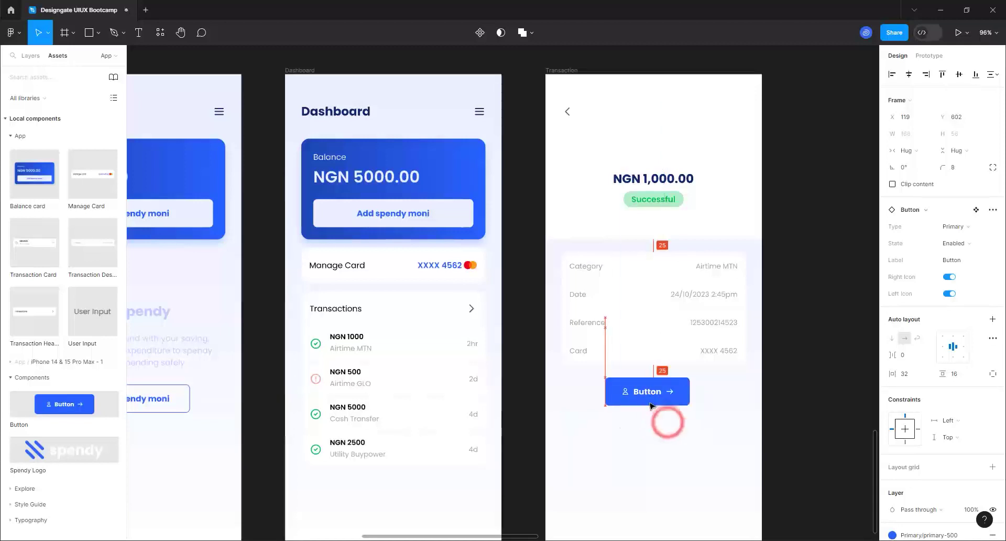
scroll(656, 419, up, 3)
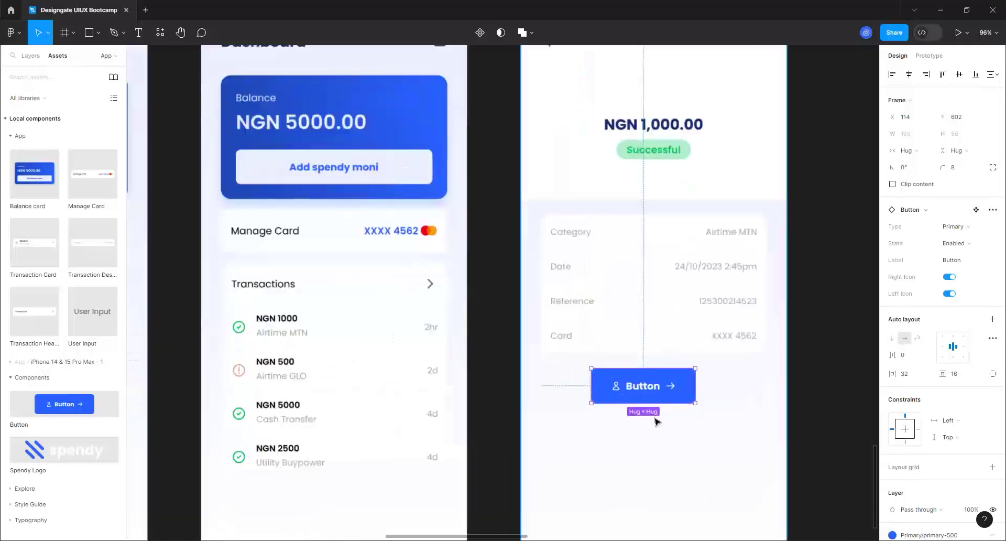
- Nudge the transaction details card up to Y 344, closer beneath the white header
click(697, 211)
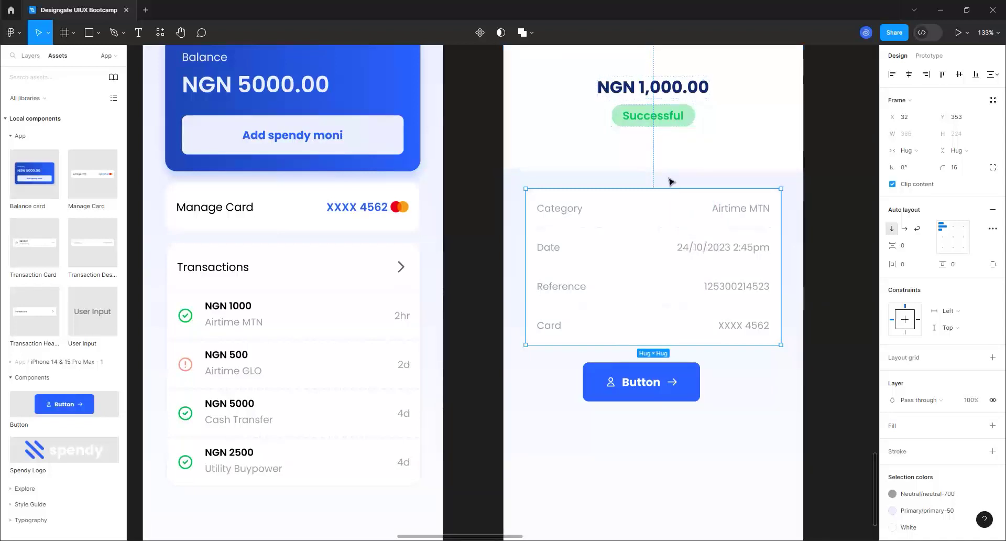
key(alt)
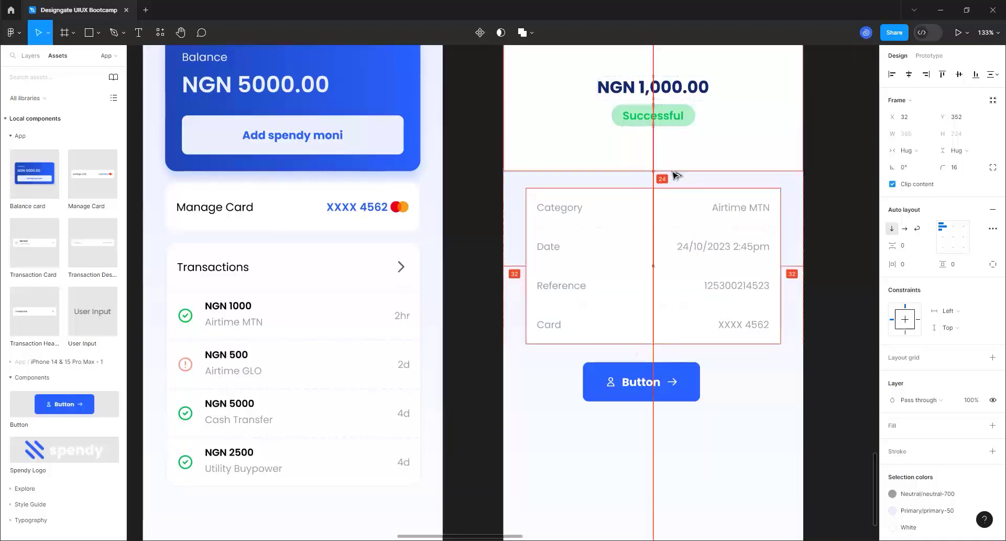
key(Up)
key(Up)
key(Up)
key(Up)
key(Up)
key(Up)
key(Up)
key(Up)
key(Up)
key(Up)
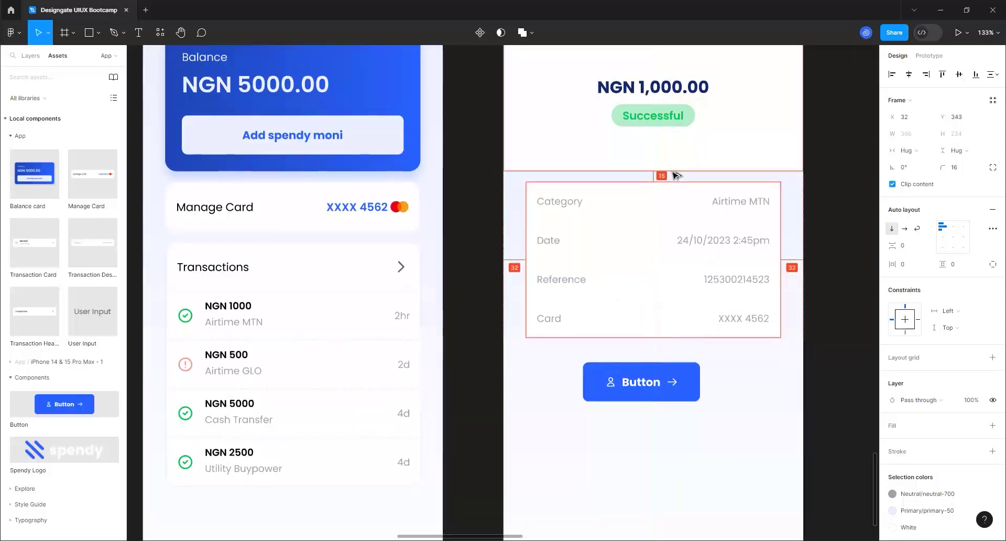
key(Down)
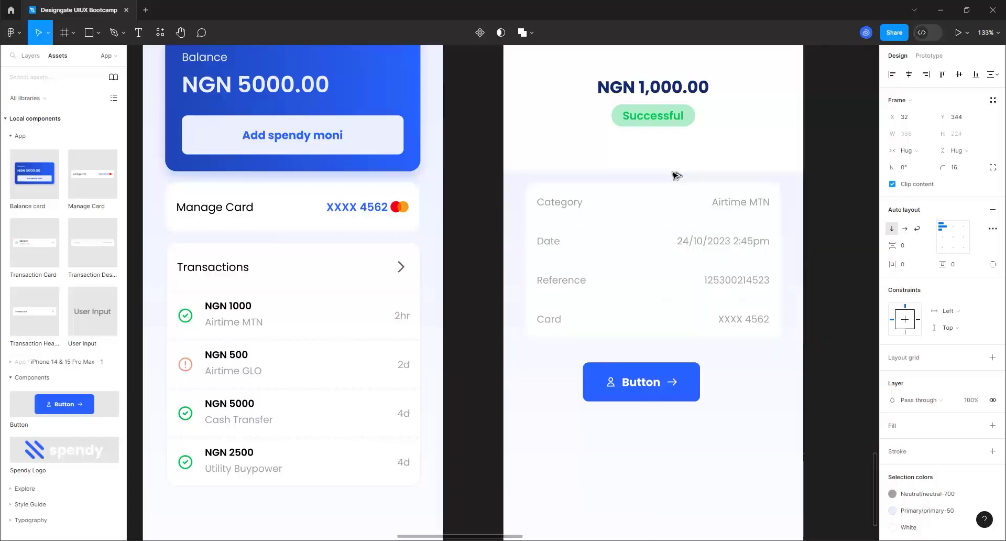
- Turn off the new button's right icon and swap its left icon for Icon/Outline/refresh
click(684, 382)
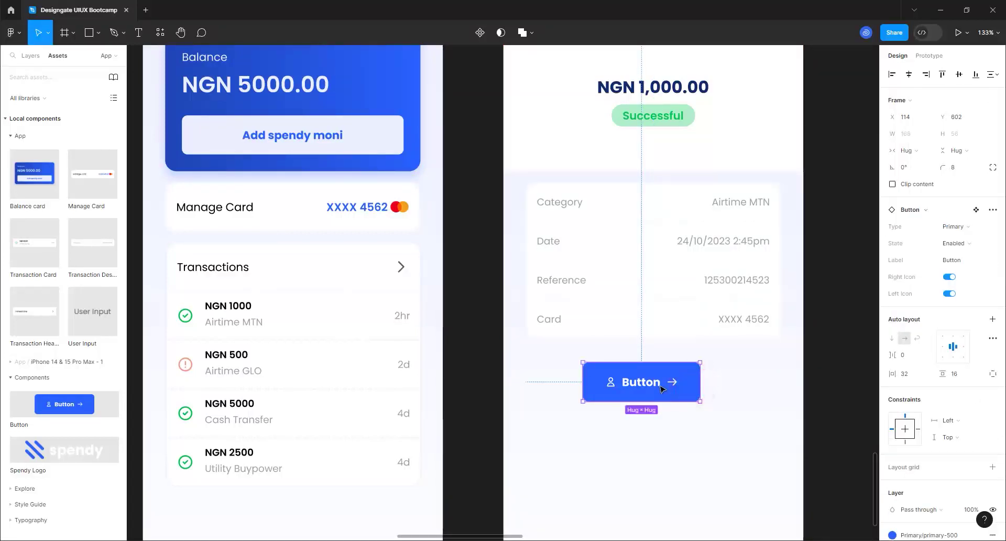
click(949, 276)
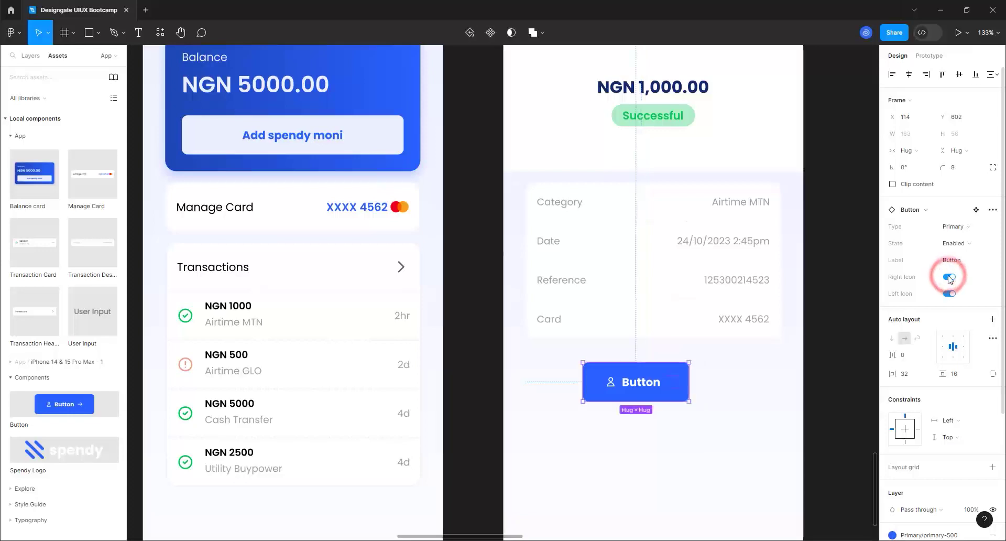
double_click(611, 383)
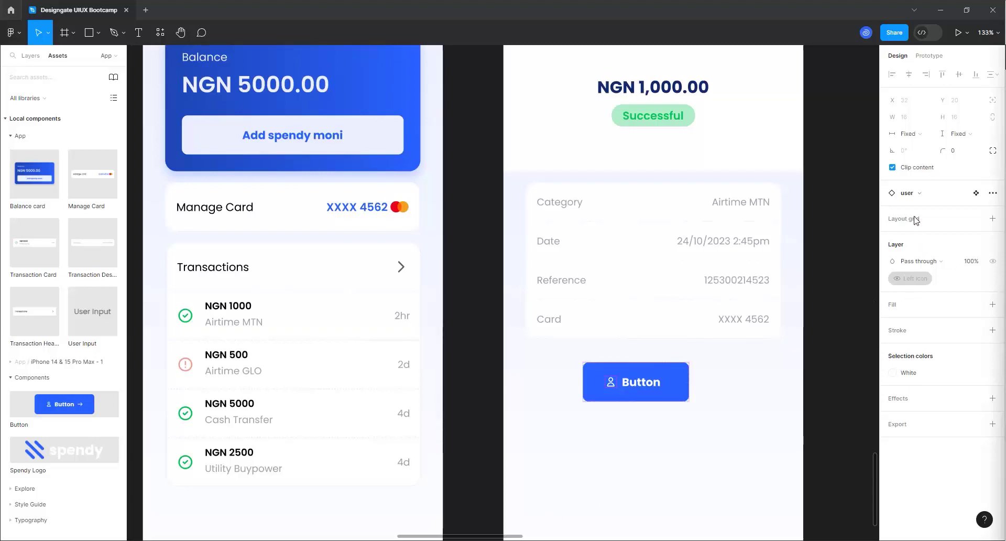
click(908, 191)
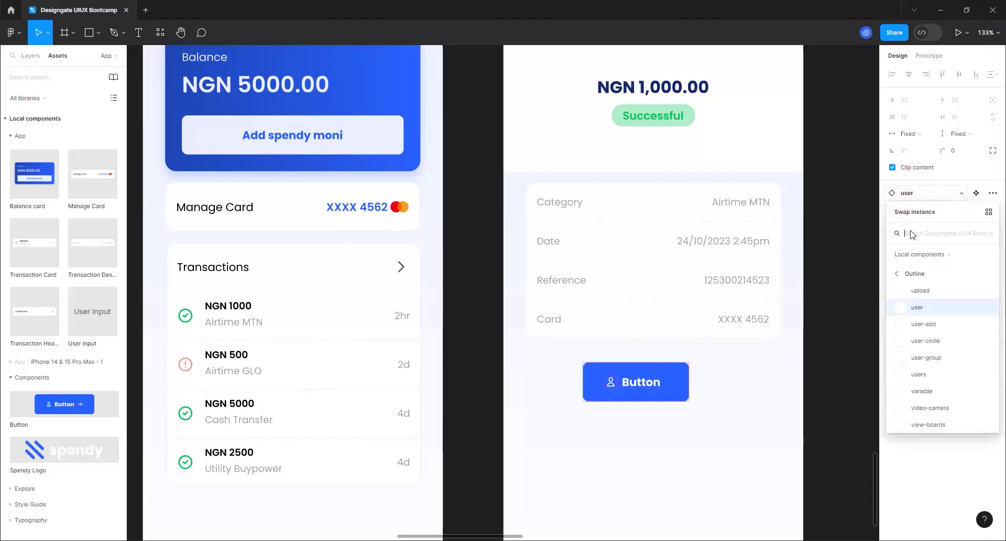
text(refre)
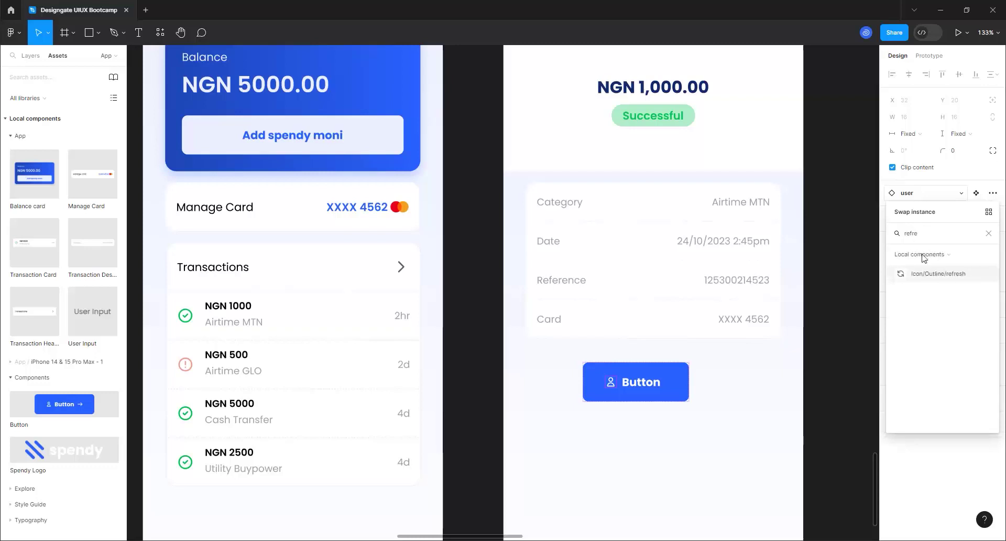
click(939, 281)
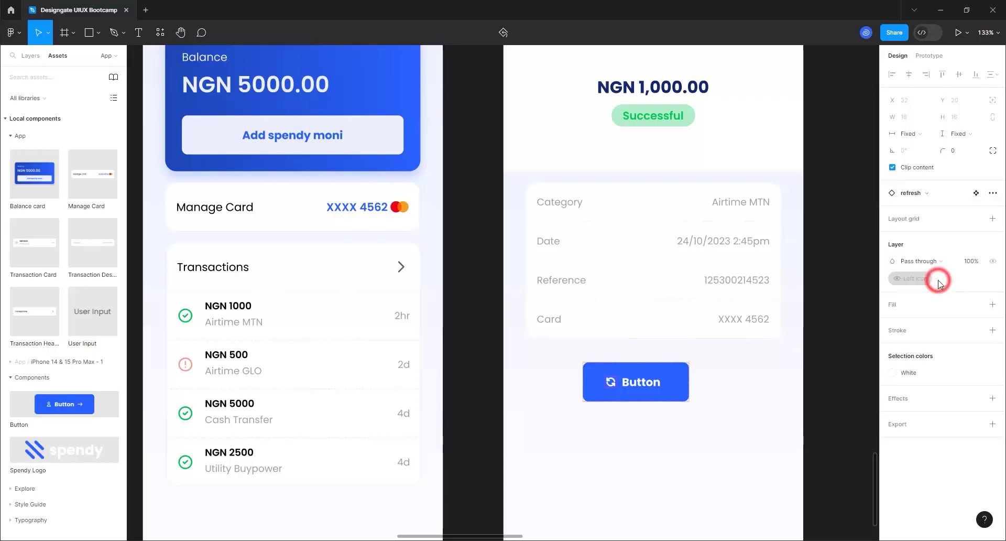
- Change the new button's label to "Repeat Transaction"
click(628, 381)
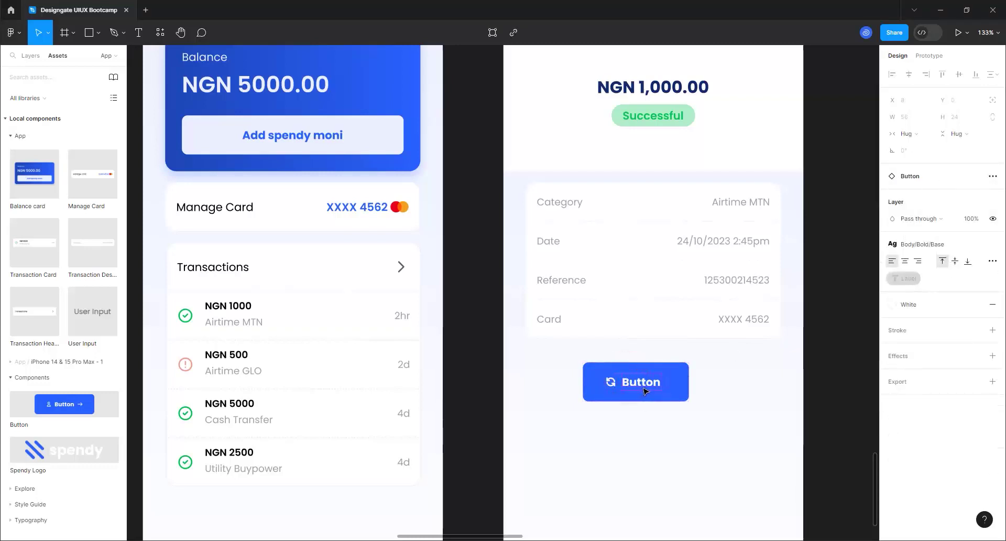
double_click(643, 389)
text(Repe)
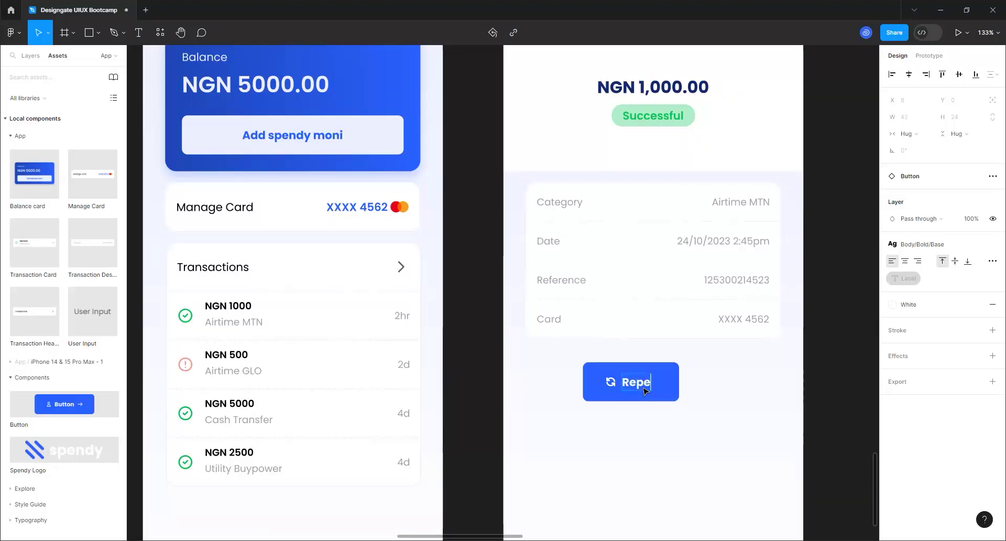
text(at Transaction)
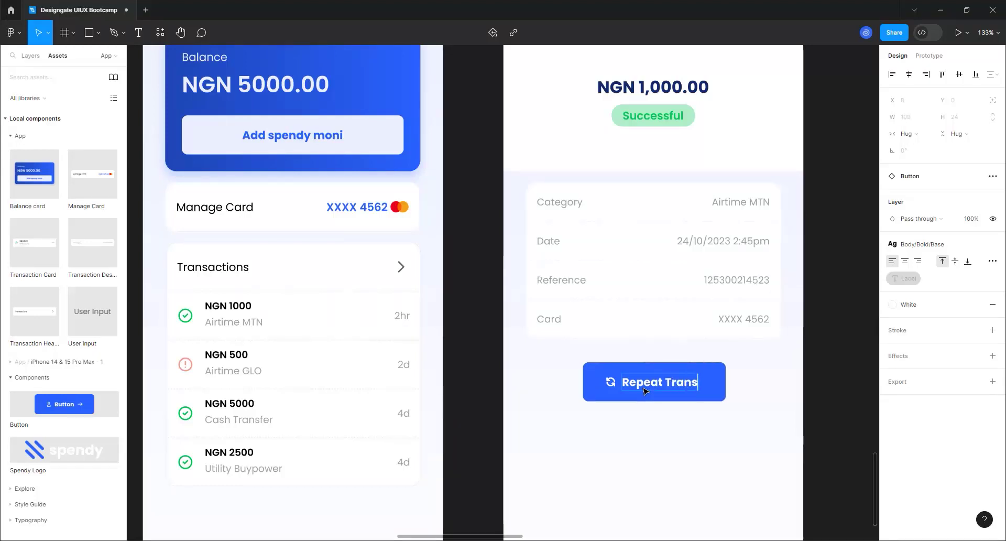
click(644, 446)
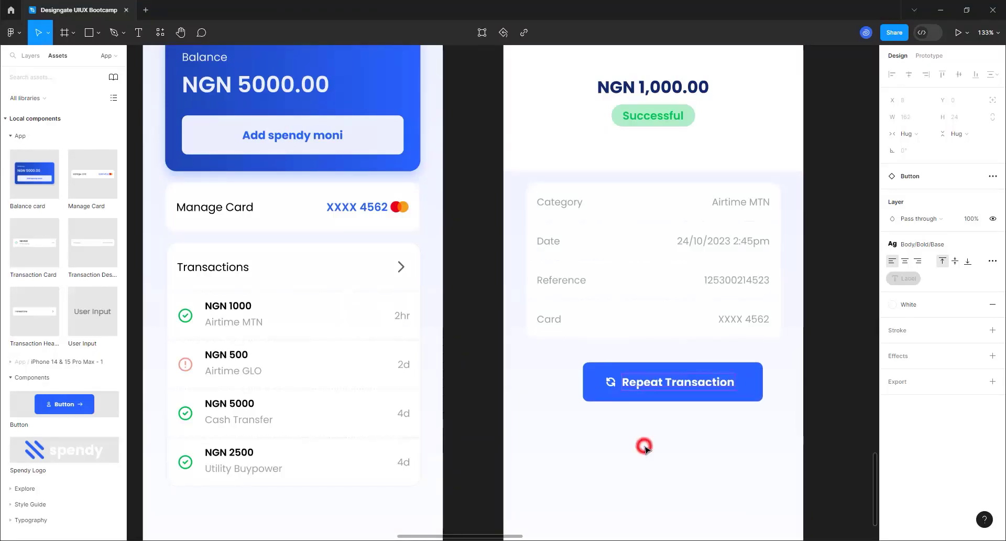
- Center the Repeat Transaction button horizontally on the screen and set its type to Secondary
click(748, 391)
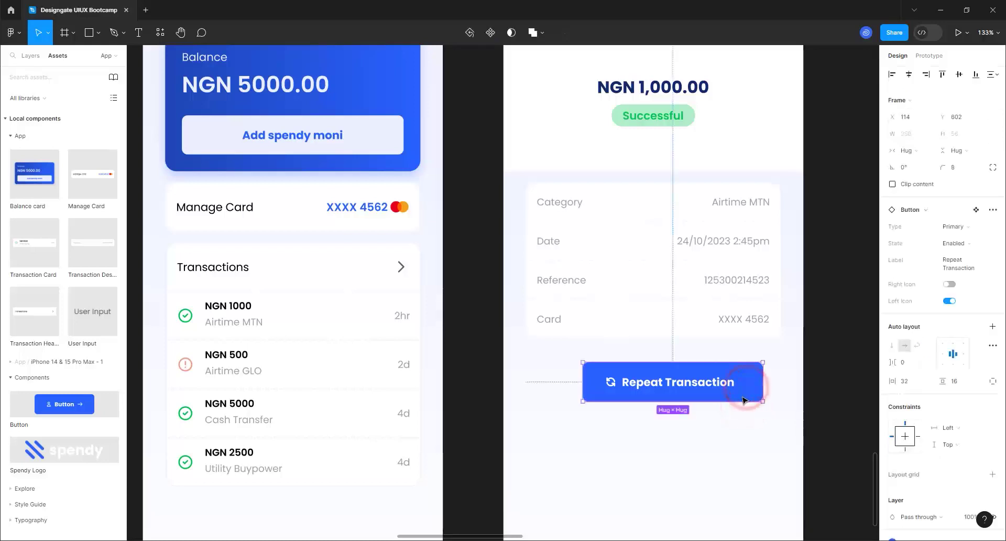
click(909, 74)
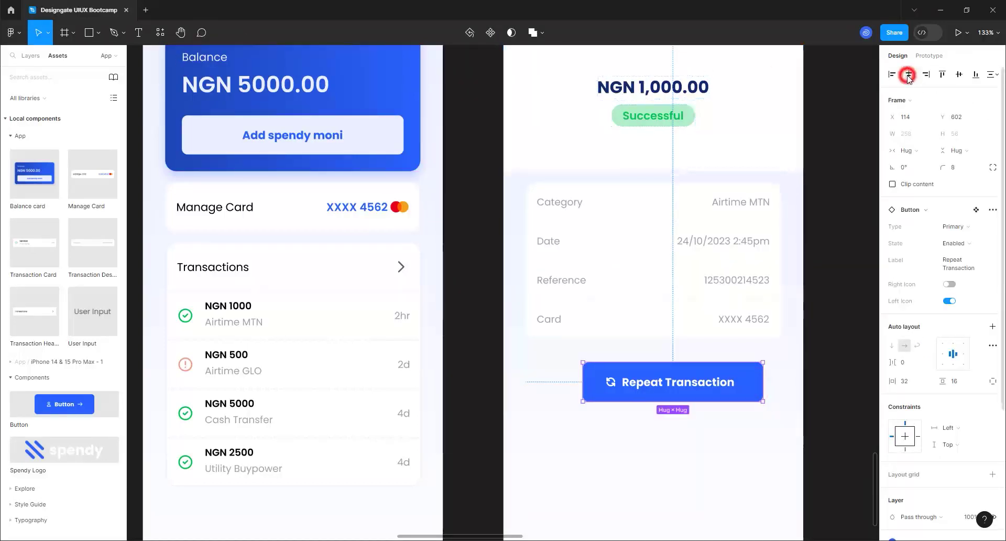
click(950, 227)
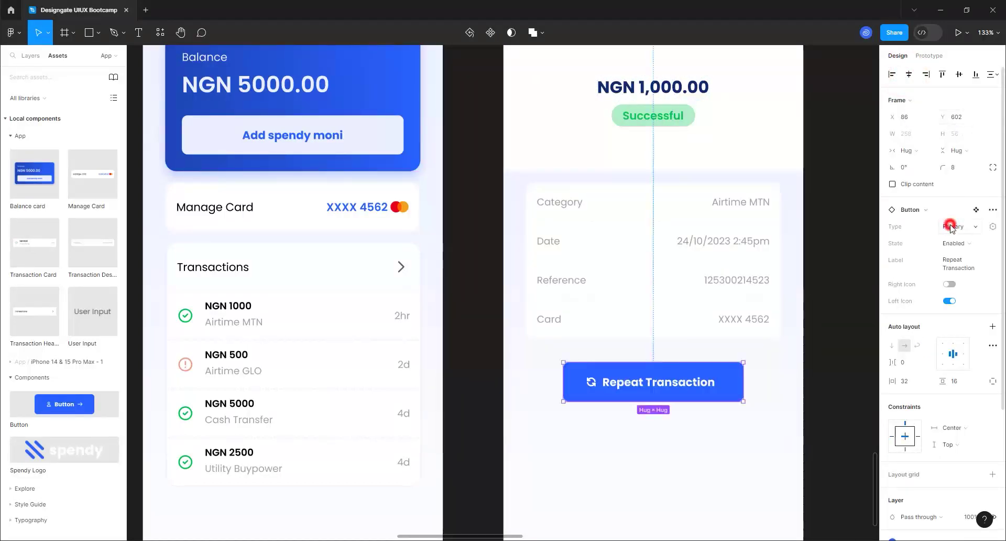
click(927, 239)
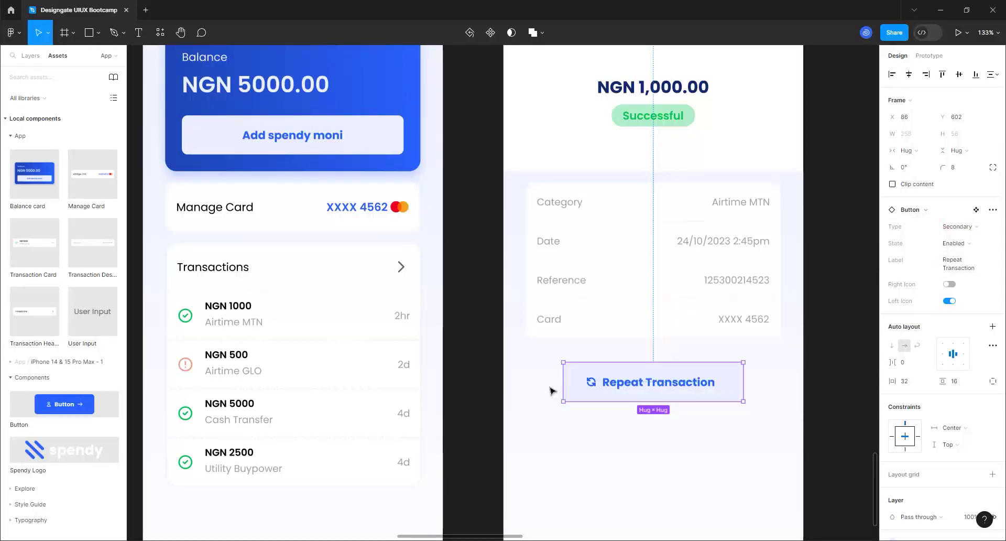
- Widen the Repeat Transaction button to 366 px to span the details card's width and nudge it up to Y 600
drag(560, 382, 527, 381)
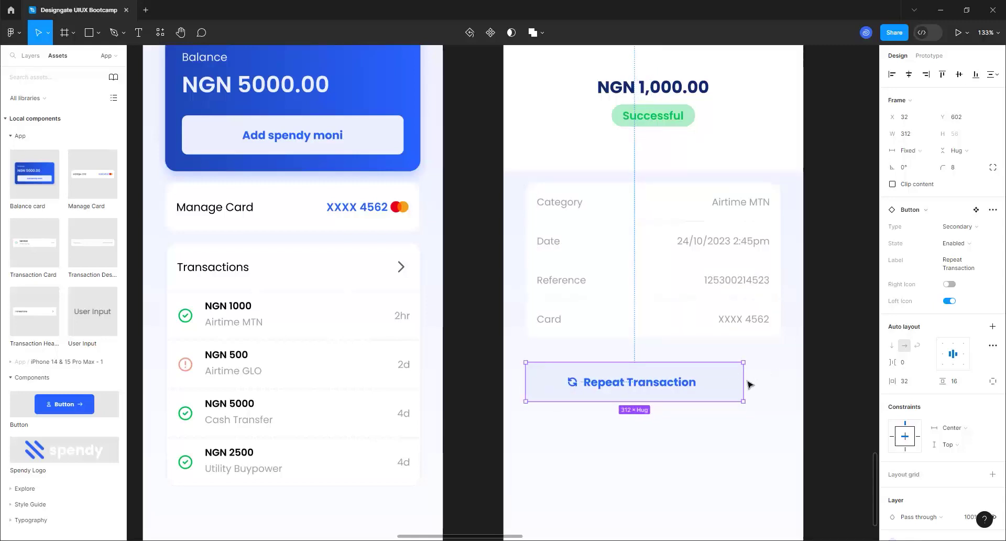
drag(744, 382, 779, 380)
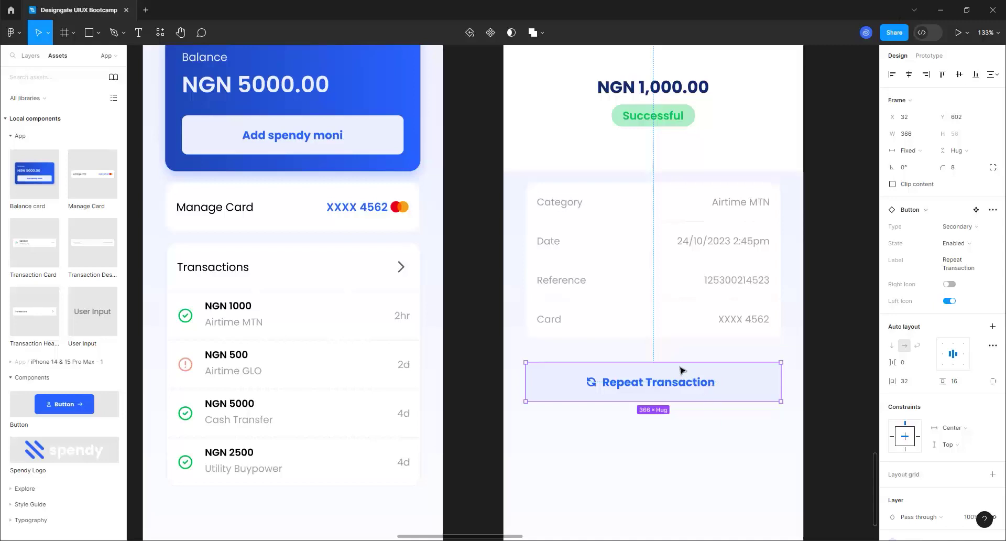
key(alt)
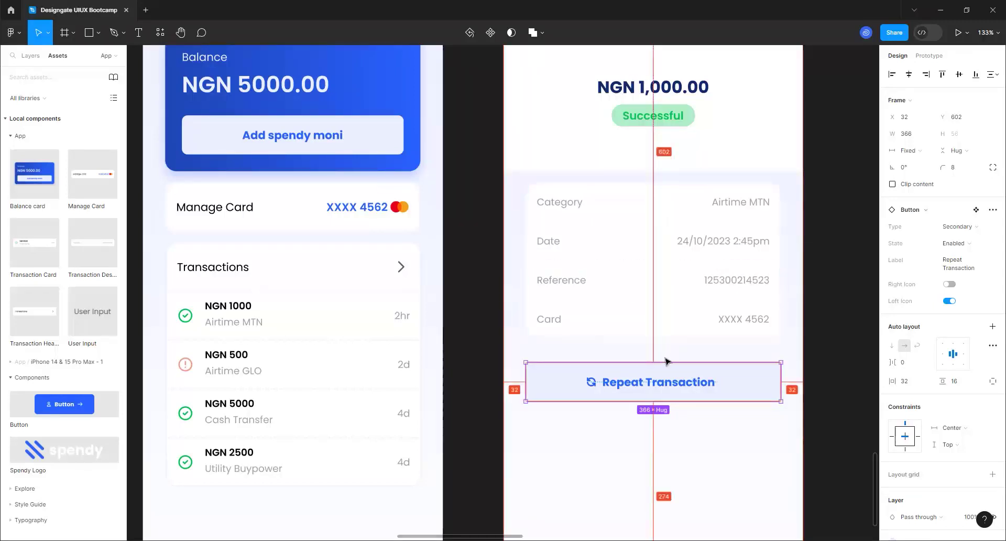
mouse_move(671, 342)
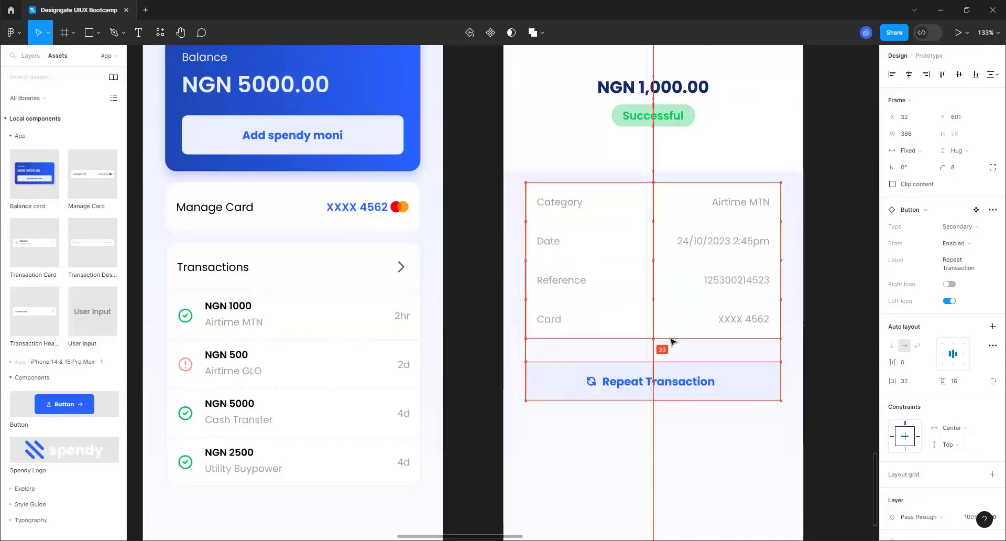
key(Up)
key(Up)
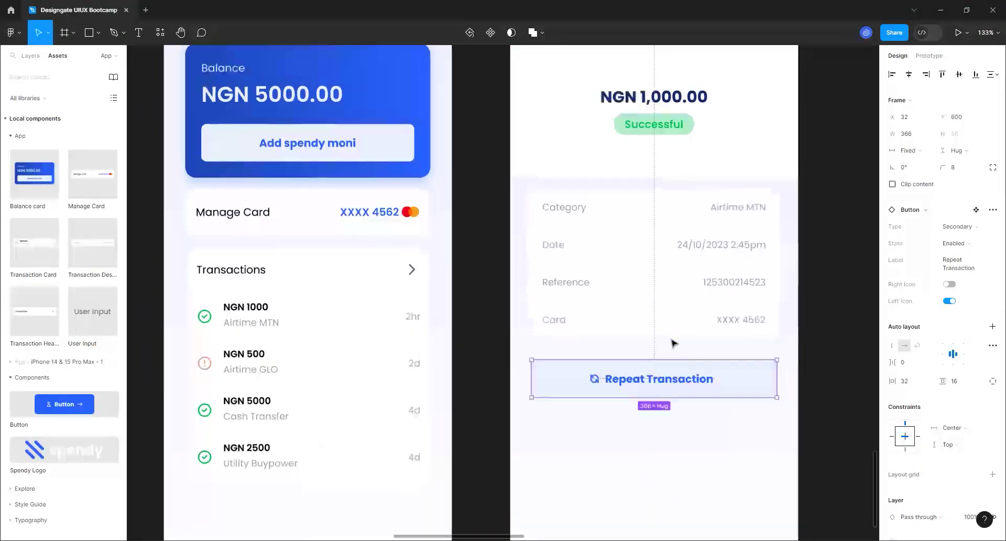
- Review the Transaction screen beside the two Dashboard screens, checking the Dashboard frame and its Manage Card row
scroll(671, 341, down, 5)
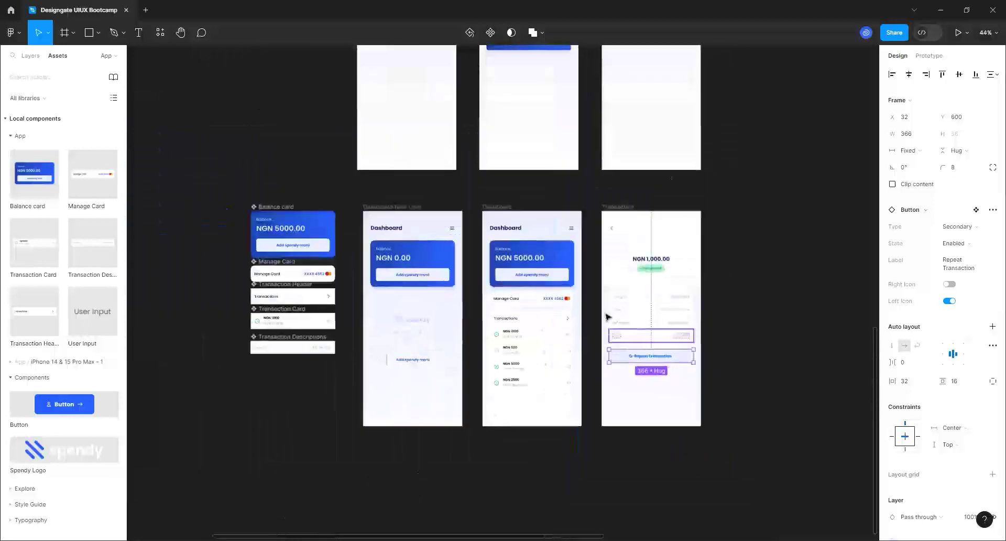
scroll(569, 319, up, 2)
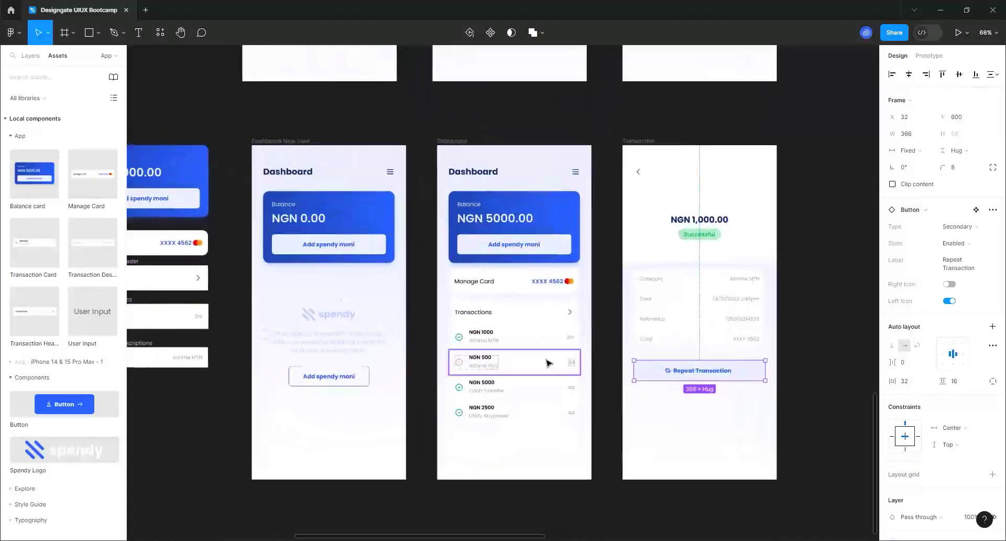
scroll(548, 356, up, 1)
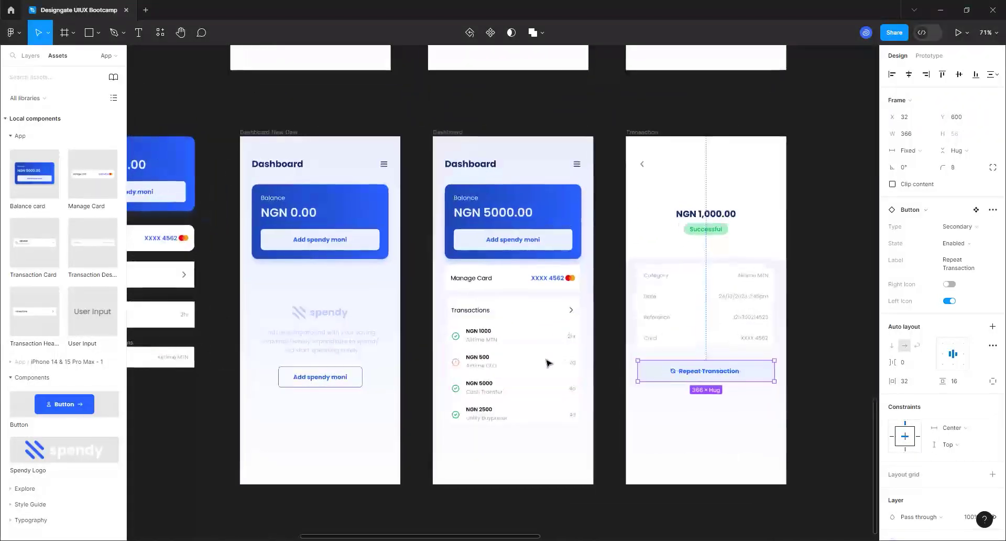
click(333, 126)
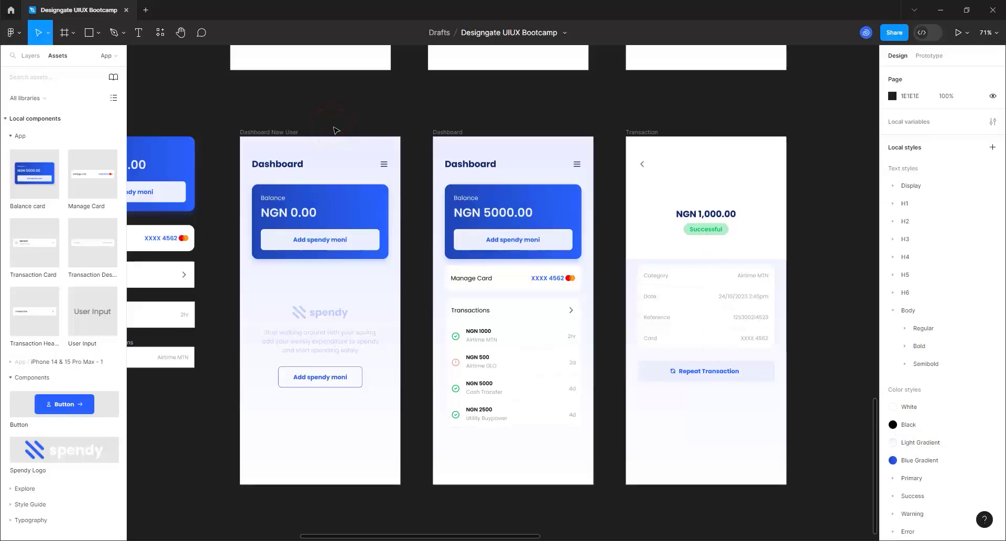
click(452, 133)
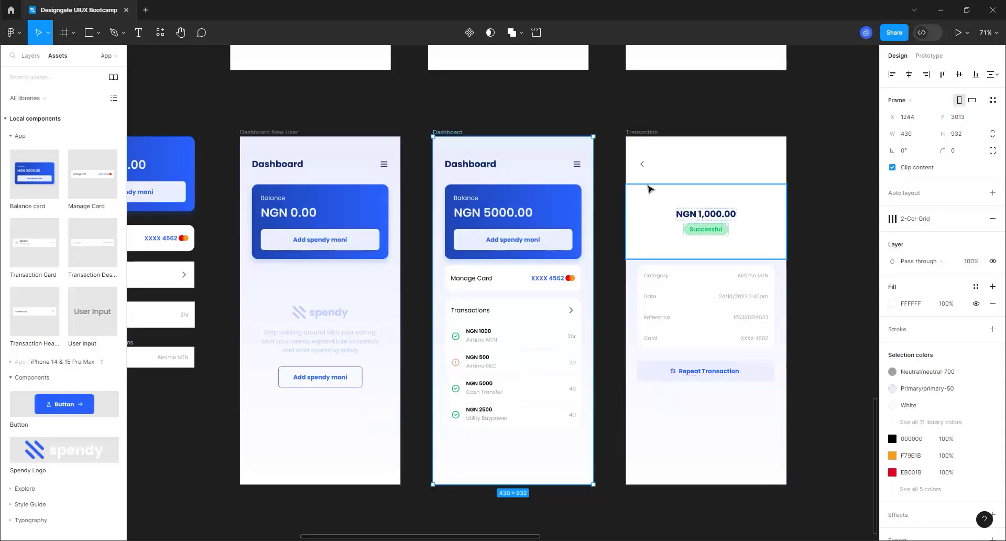
click(806, 355)
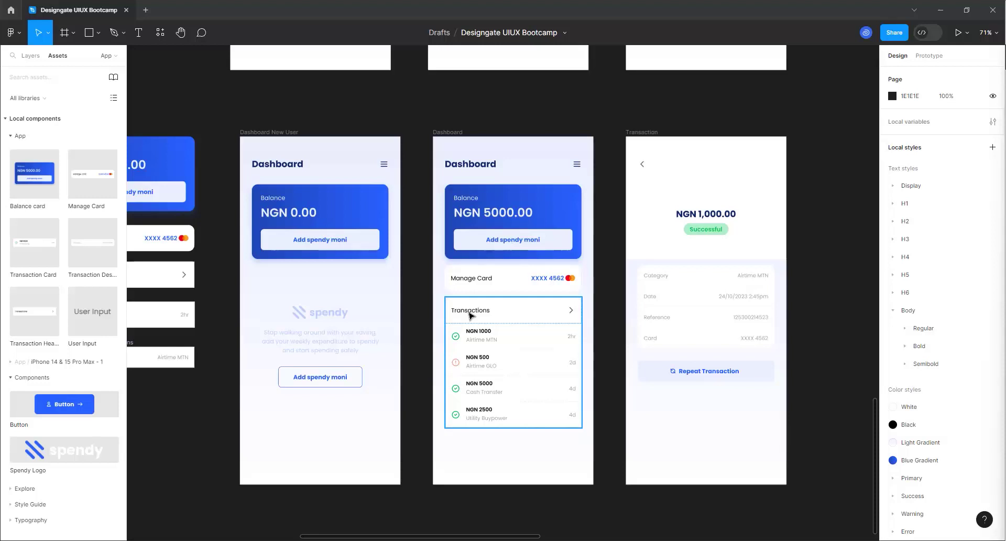
click(474, 284)
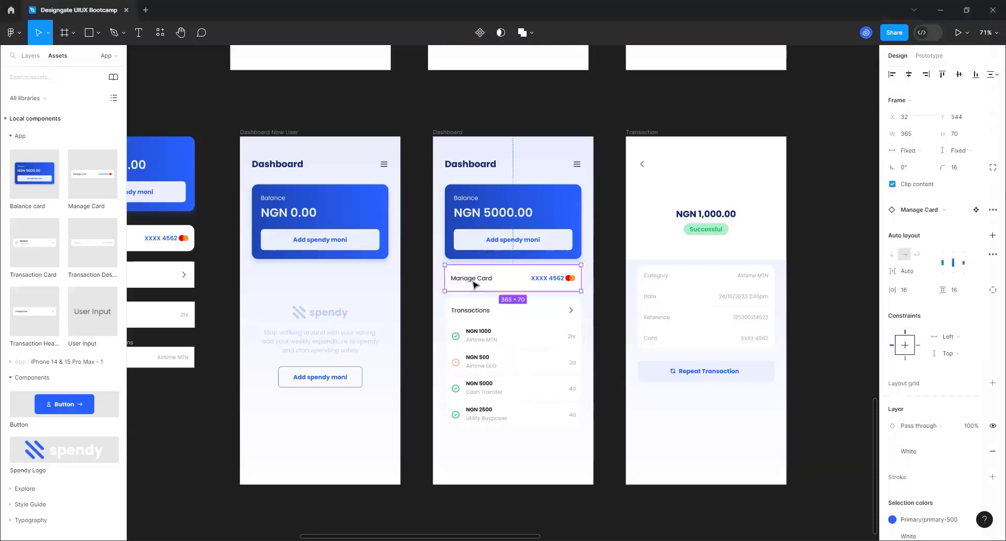
click(474, 283)
click(611, 386)
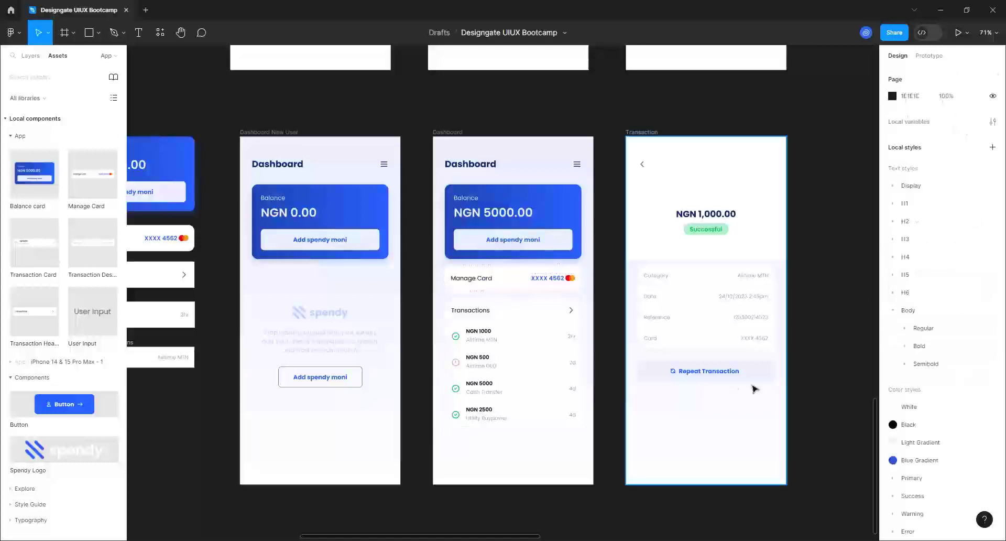
- Recolor the Manage Card label in the Manage Card main component with the neutral-900 color style
scroll(753, 386, down, 3)
scroll(242, 270, up, 5)
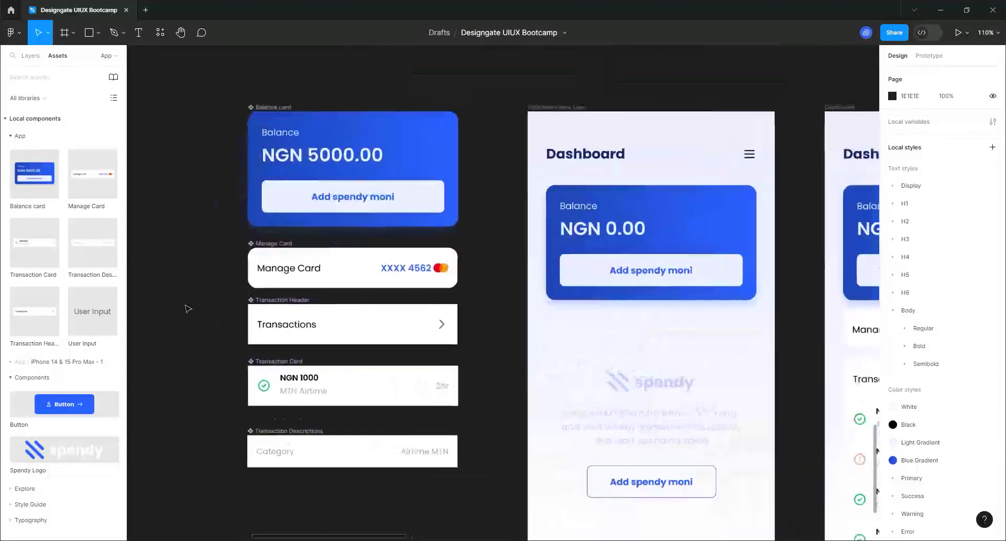
click(274, 271)
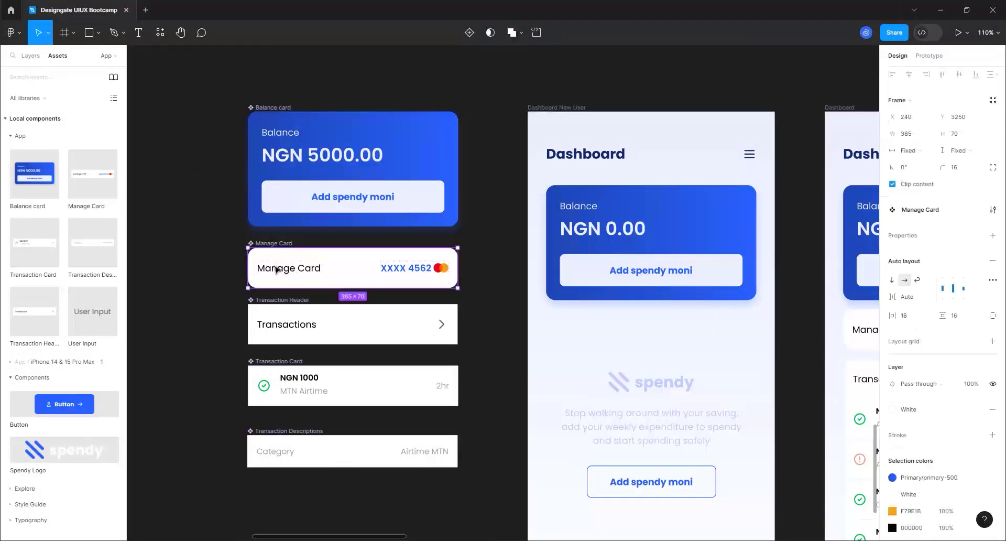
double_click(274, 271)
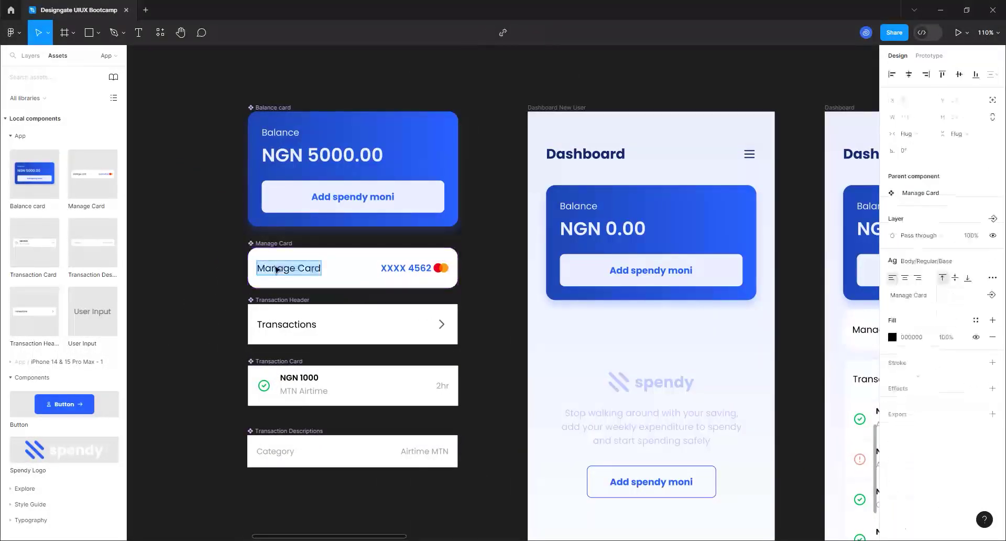
click(976, 320)
scroll(817, 440, down, 10)
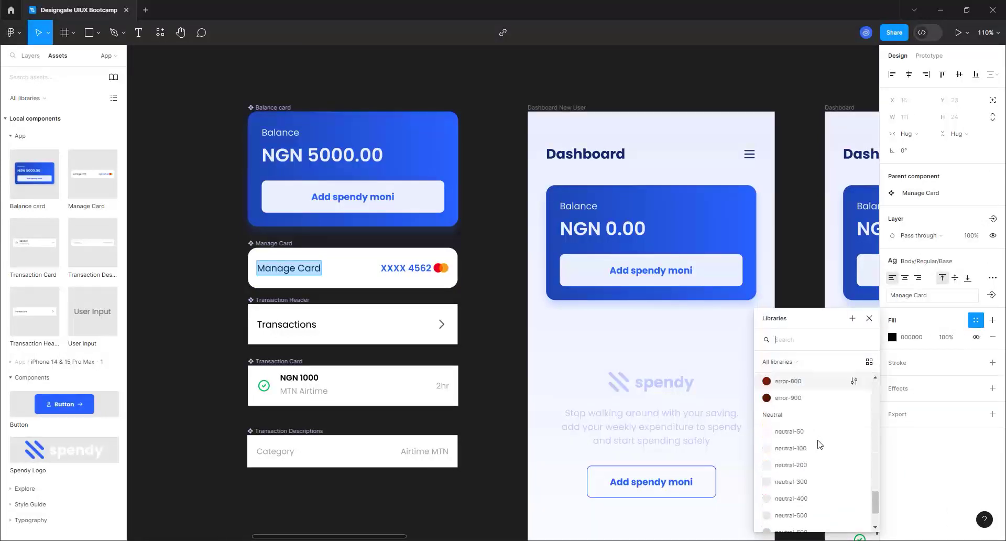
scroll(820, 445, down, 3)
click(839, 517)
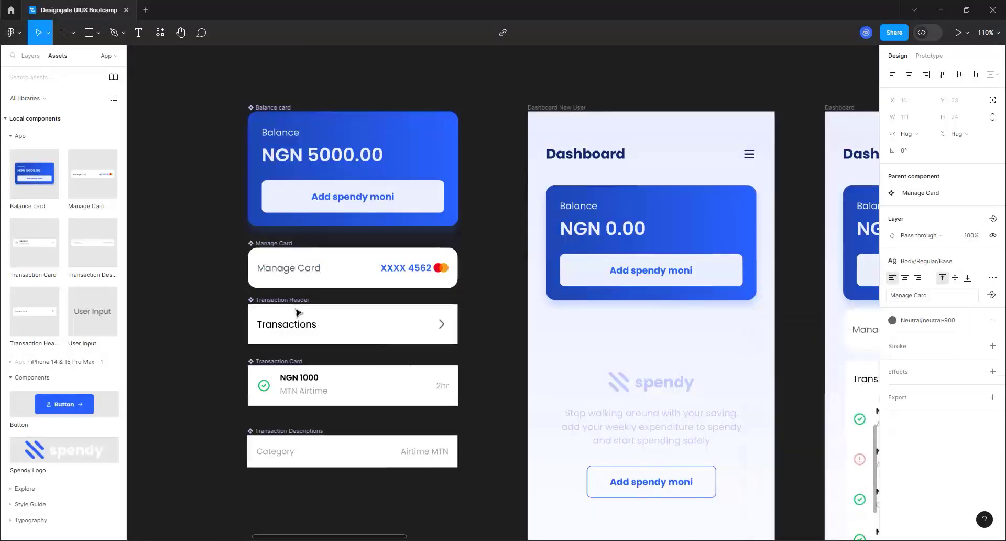
- Apply the neutral-900 color style to the Transactions label in the Transaction Header component
double_click(282, 324)
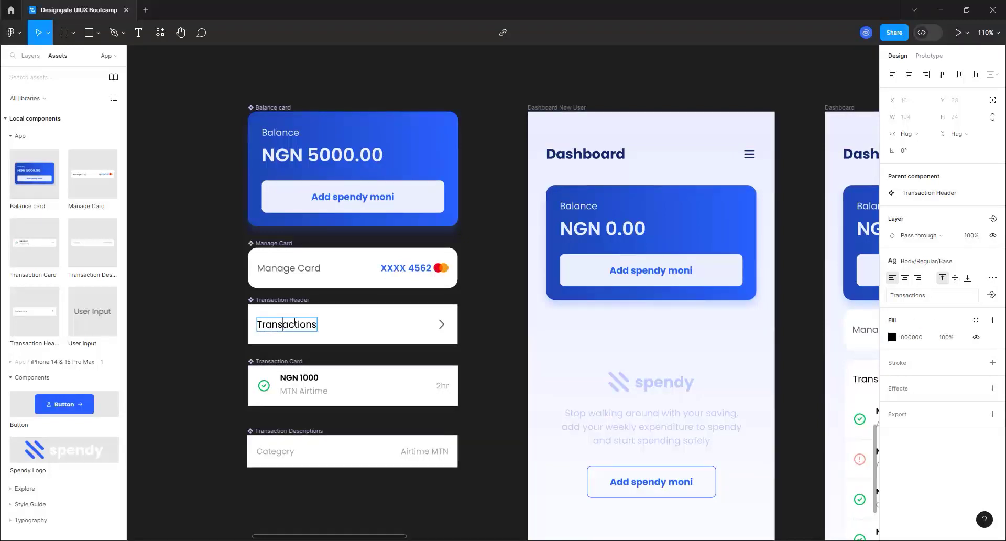
key(Escape)
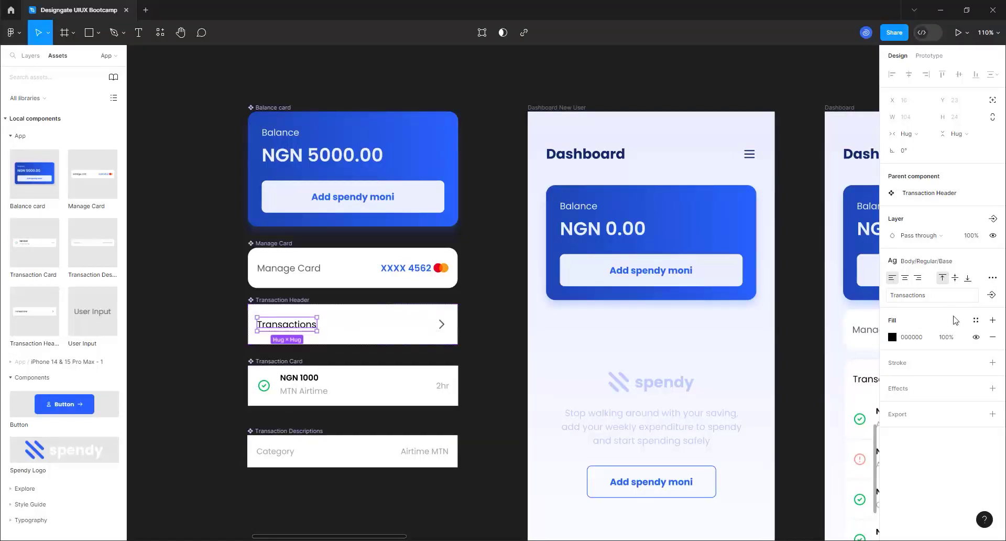
click(976, 320)
scroll(787, 404, down, 15)
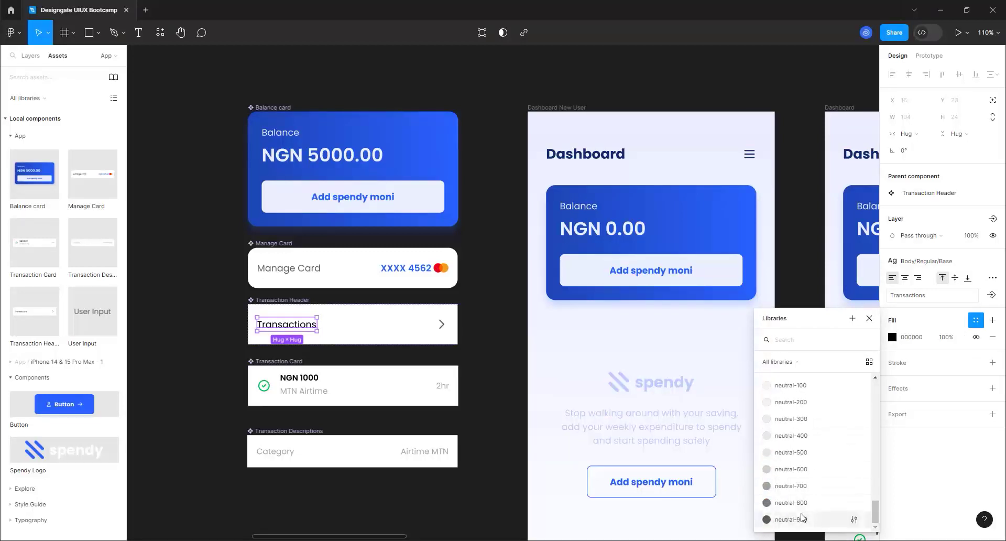
click(839, 520)
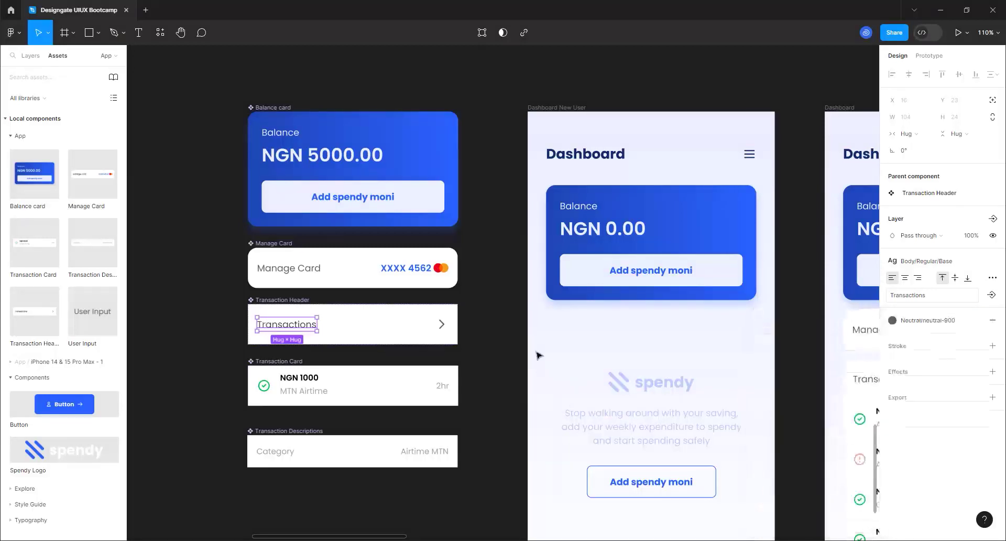
- Change the neutral-700 text color of the Transaction Descriptions component to neutral-900
click(416, 456)
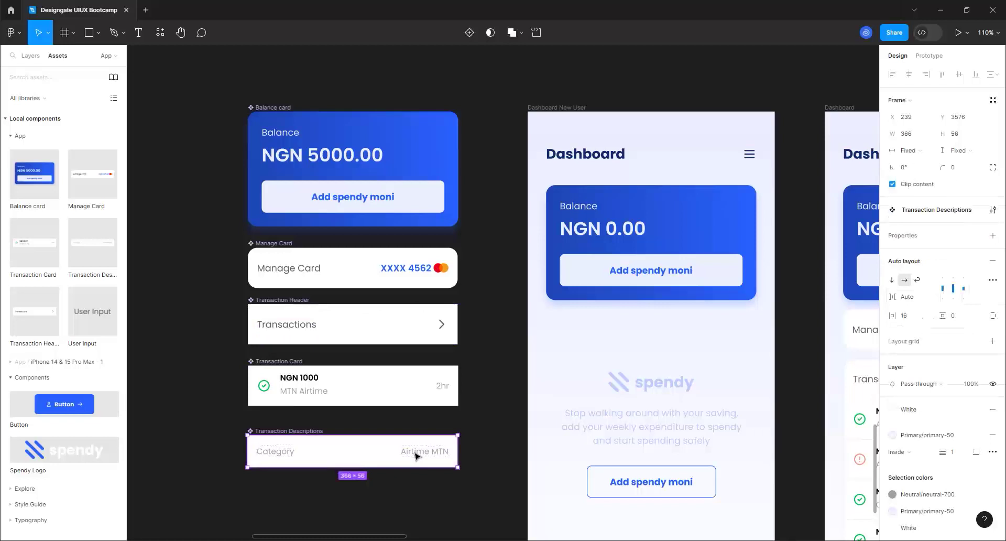
click(922, 495)
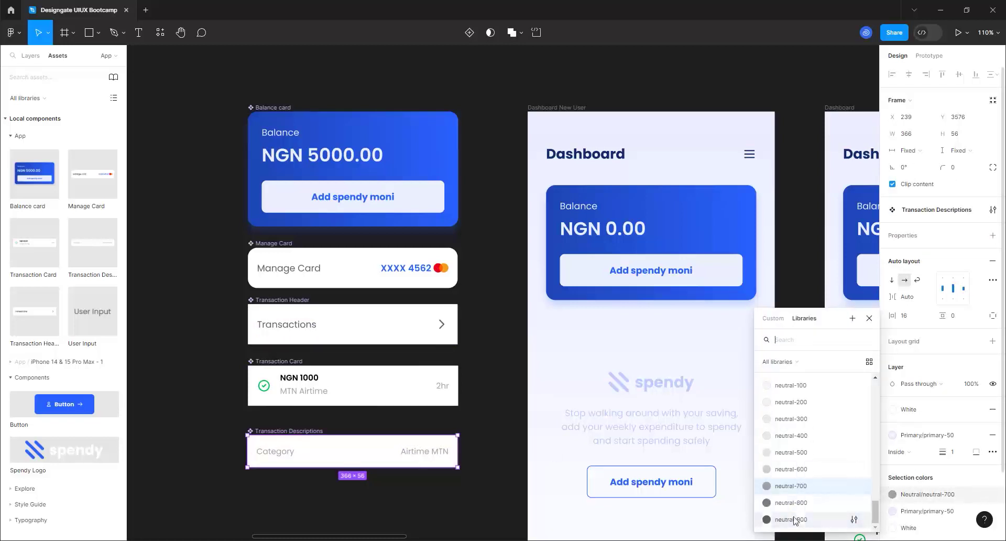
click(818, 519)
key(Escape)
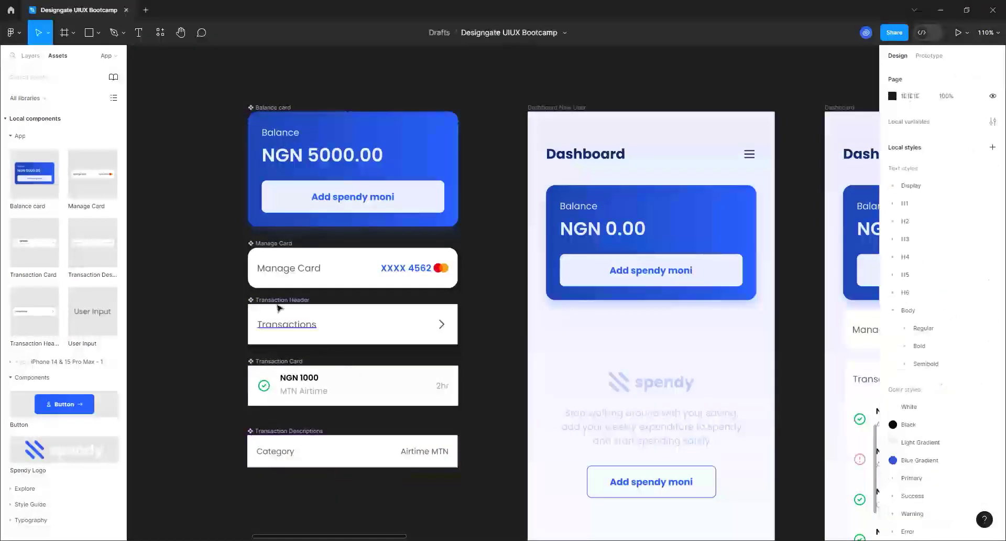